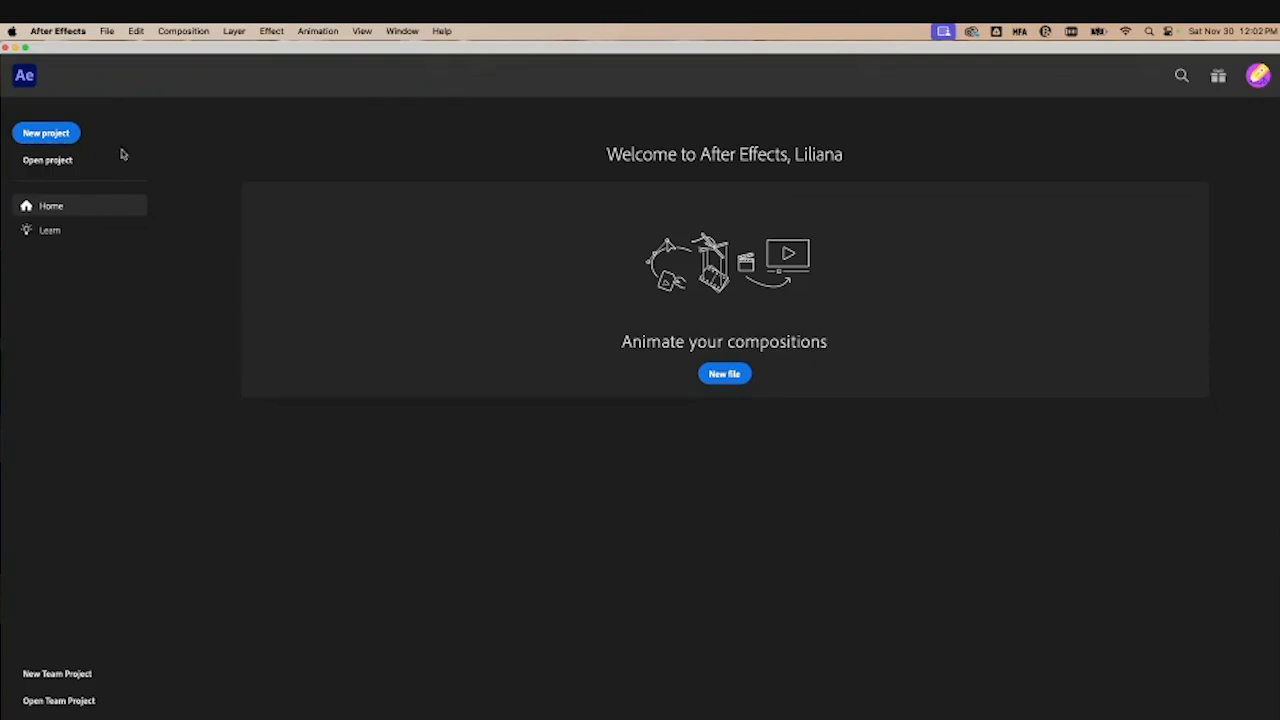
Step: Browse the hands-on and web tutorials on the Learn page, then return Home
click(72, 230)
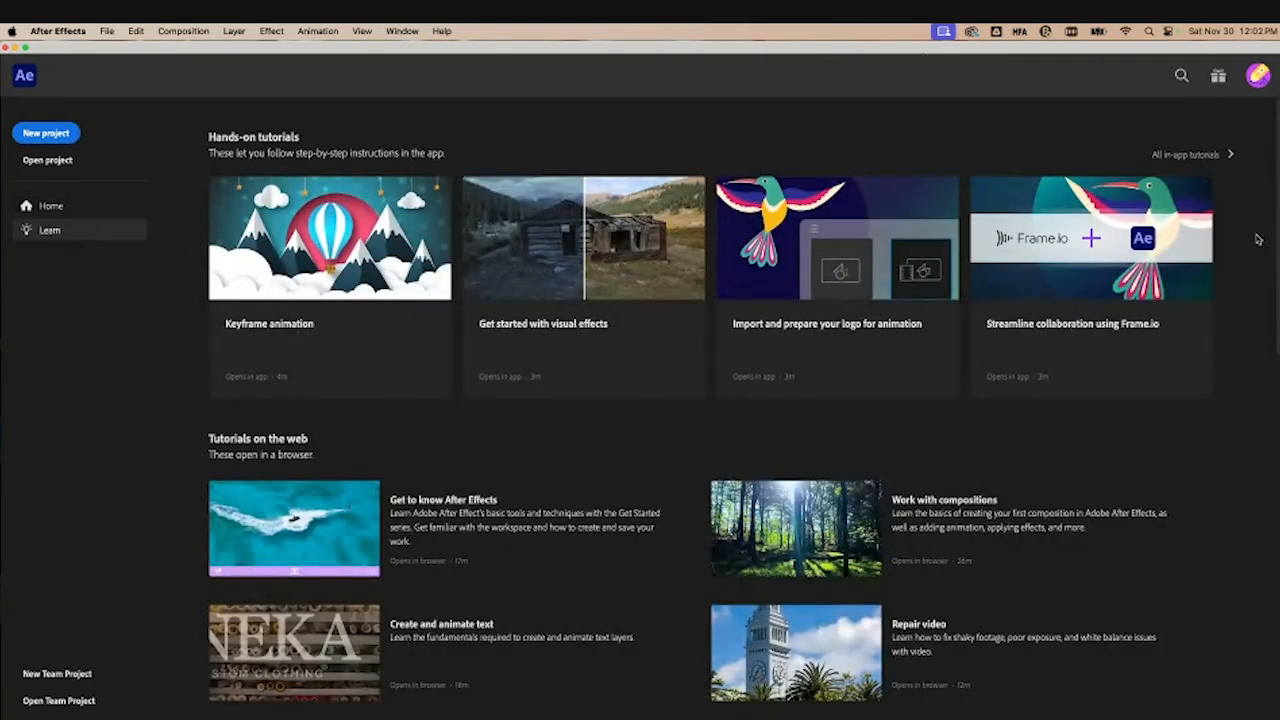
scroll(1253, 248, down, 3)
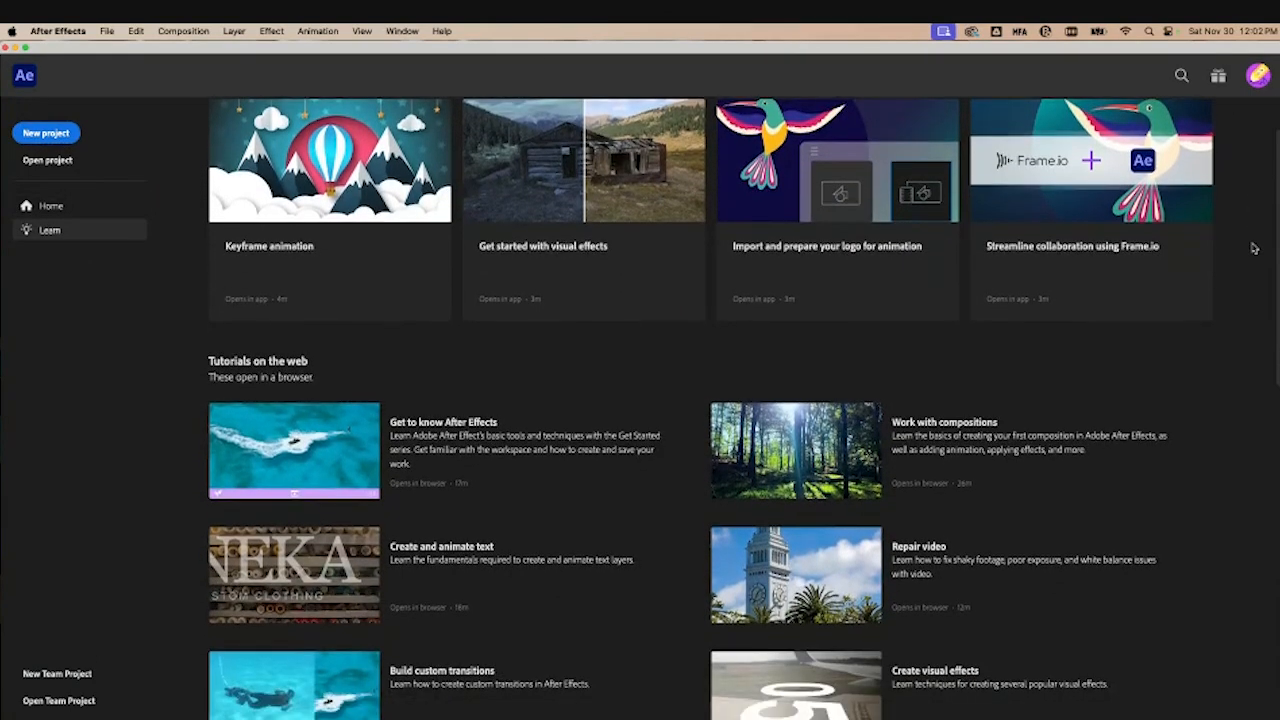
scroll(1253, 248, down, 6)
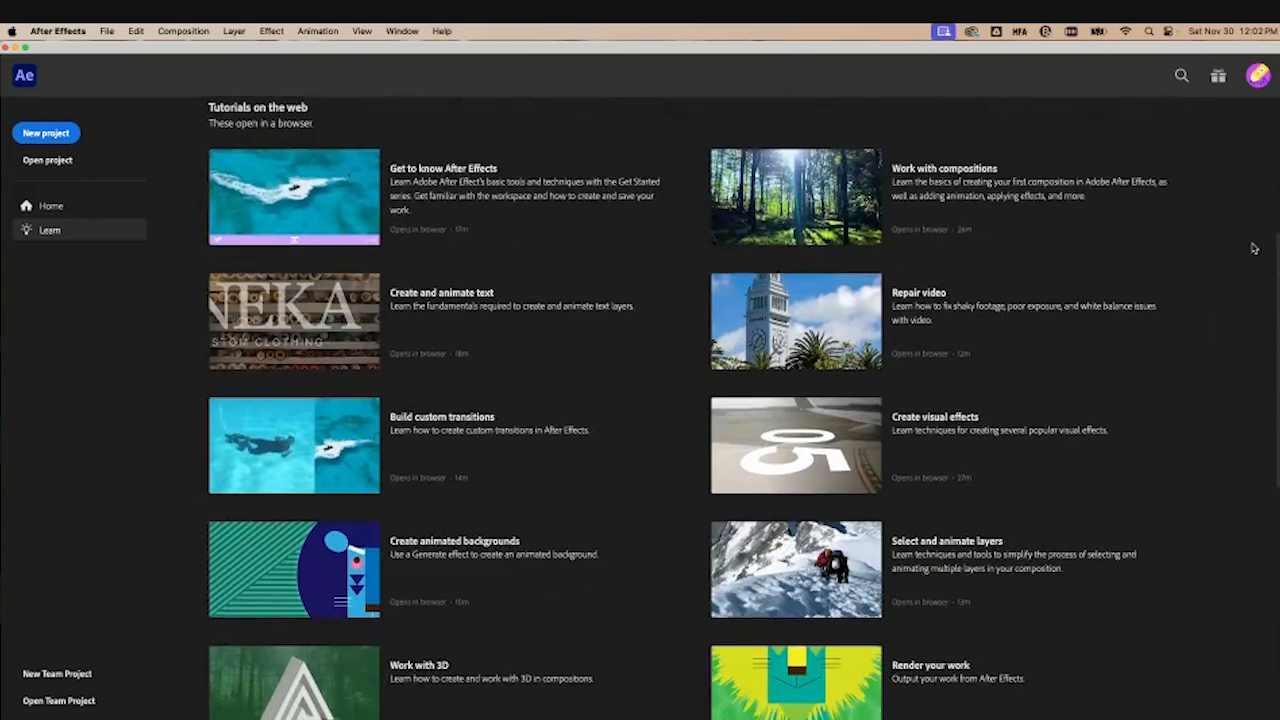
scroll(1253, 248, down, 4)
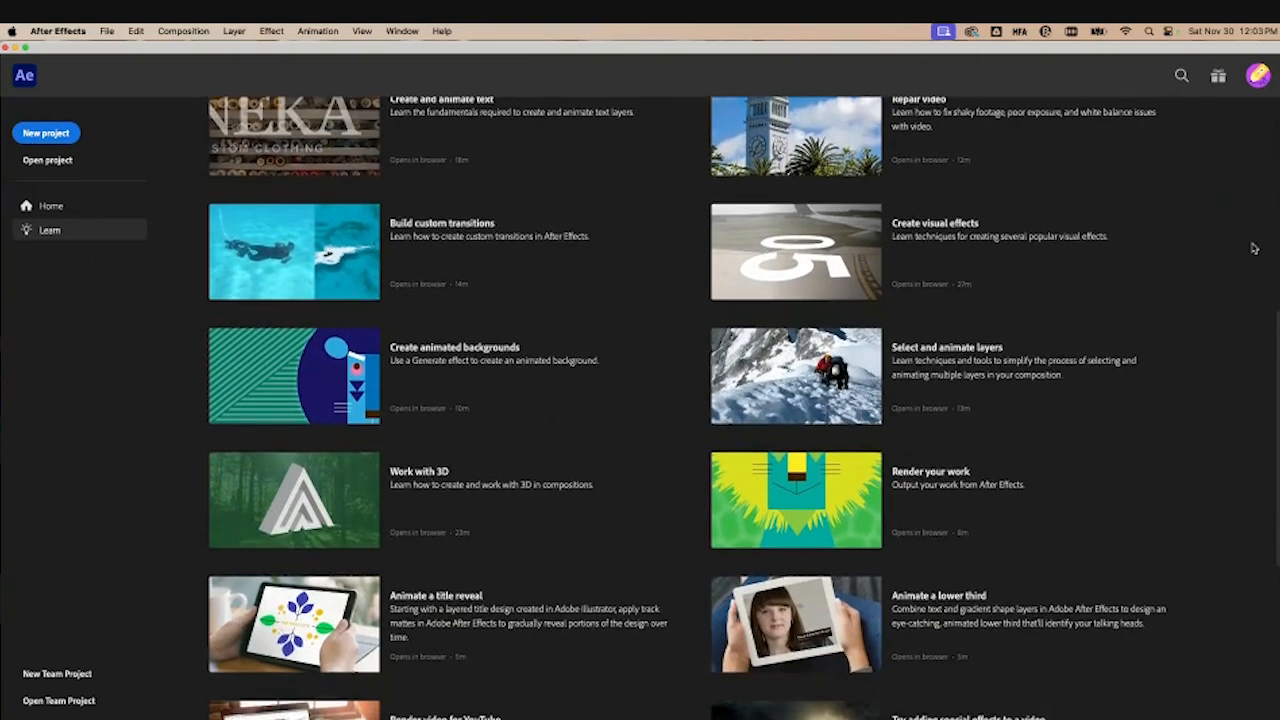
scroll(1253, 248, down, 2)
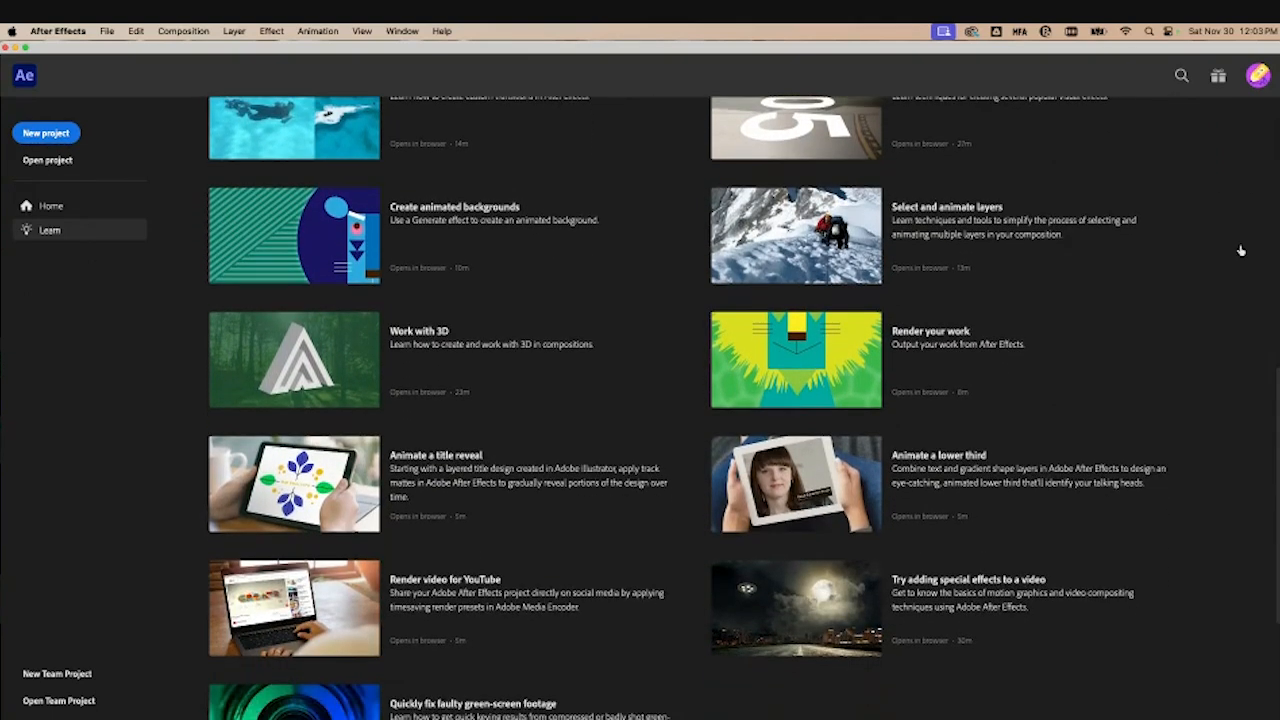
scroll(1241, 250, down, 6)
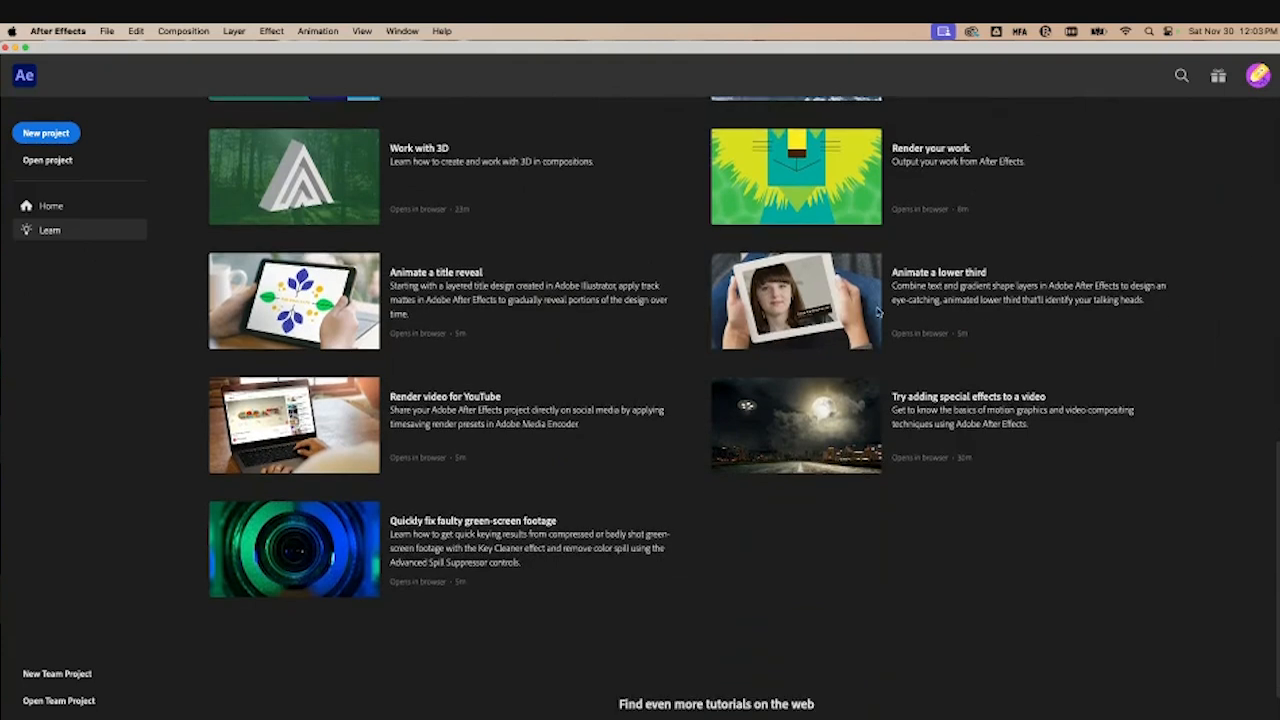
click(30, 200)
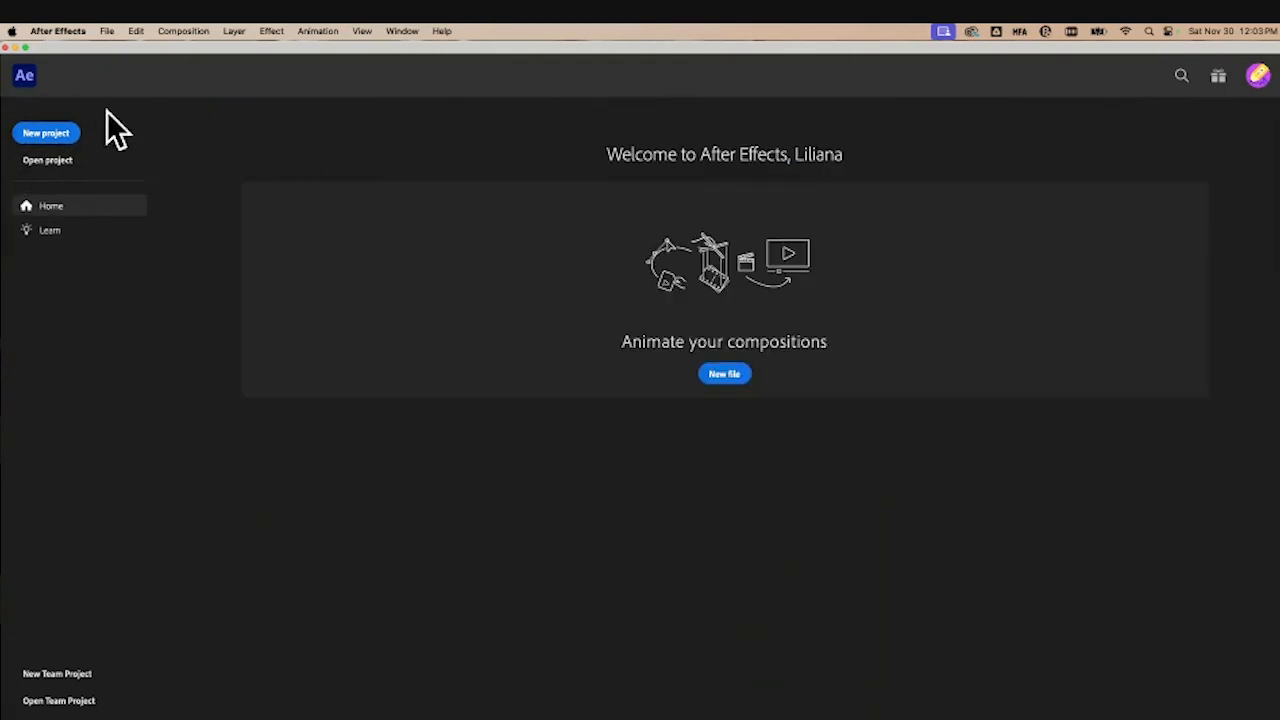
Step: Create a new project
click(52, 136)
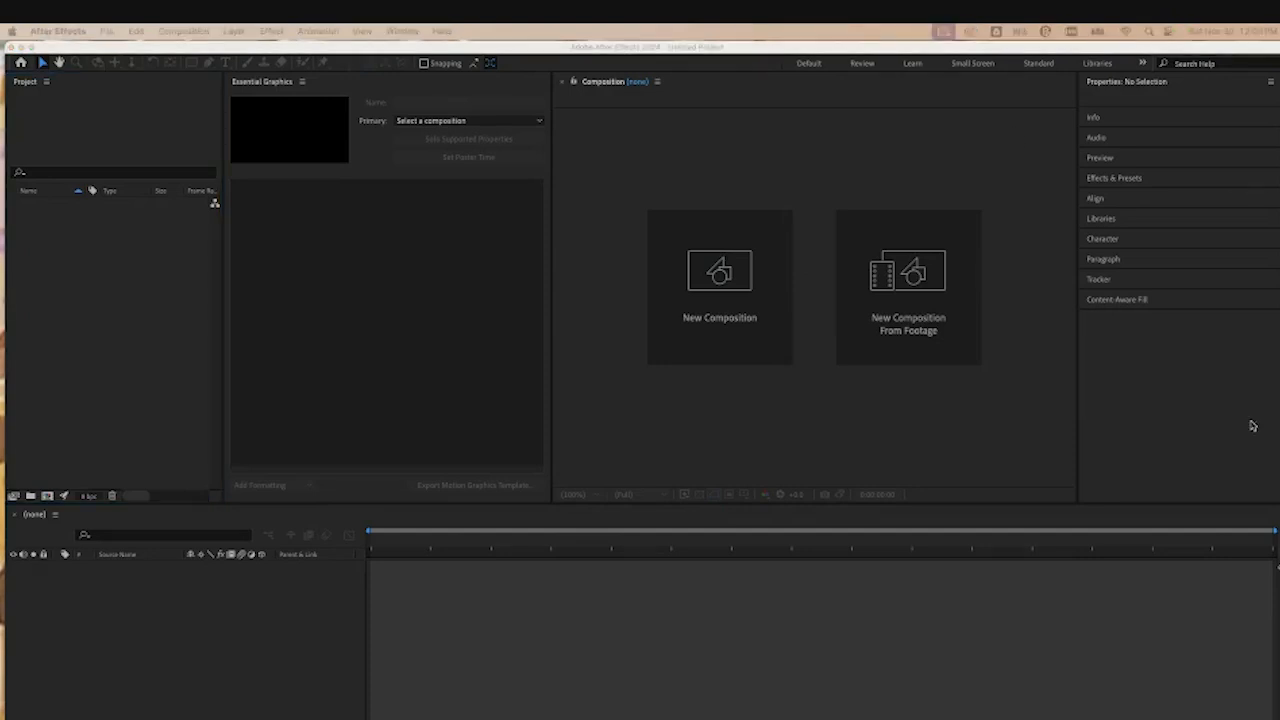
click(1116, 54)
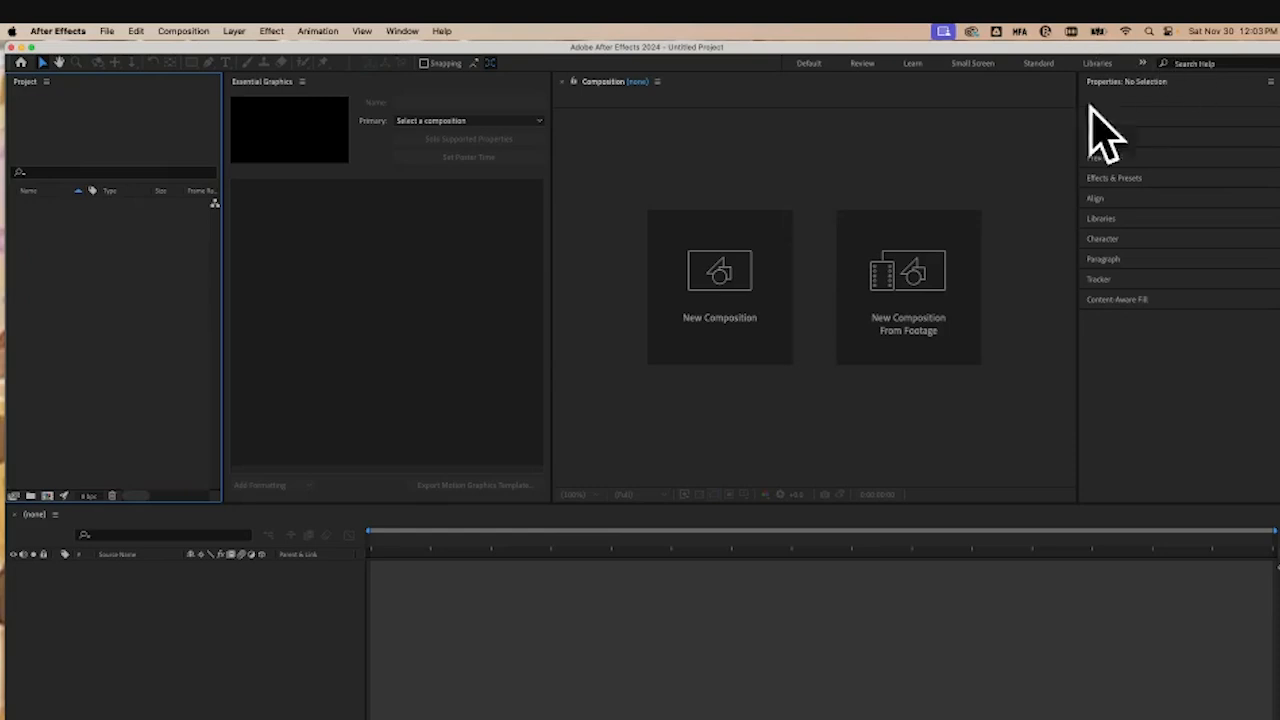
Step: Try switching to the Effects workspace and reopen the workspace list
click(1143, 63)
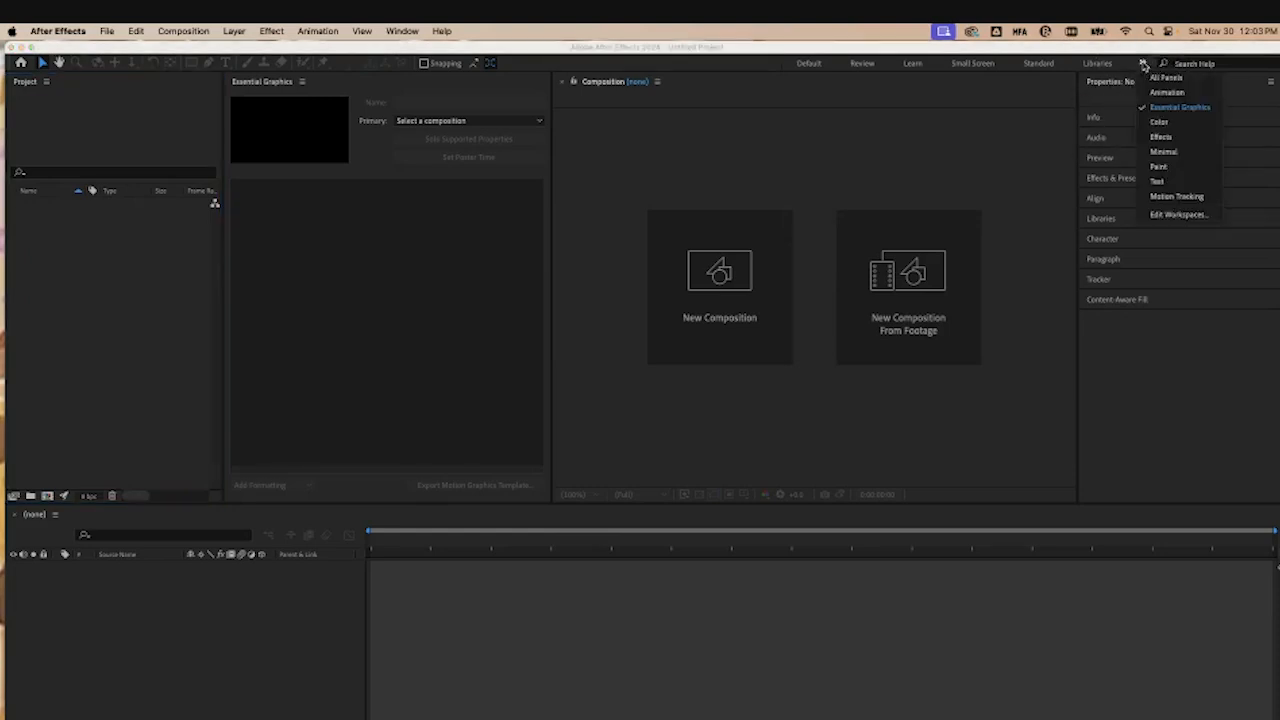
click(1160, 137)
click(1143, 63)
click(1207, 112)
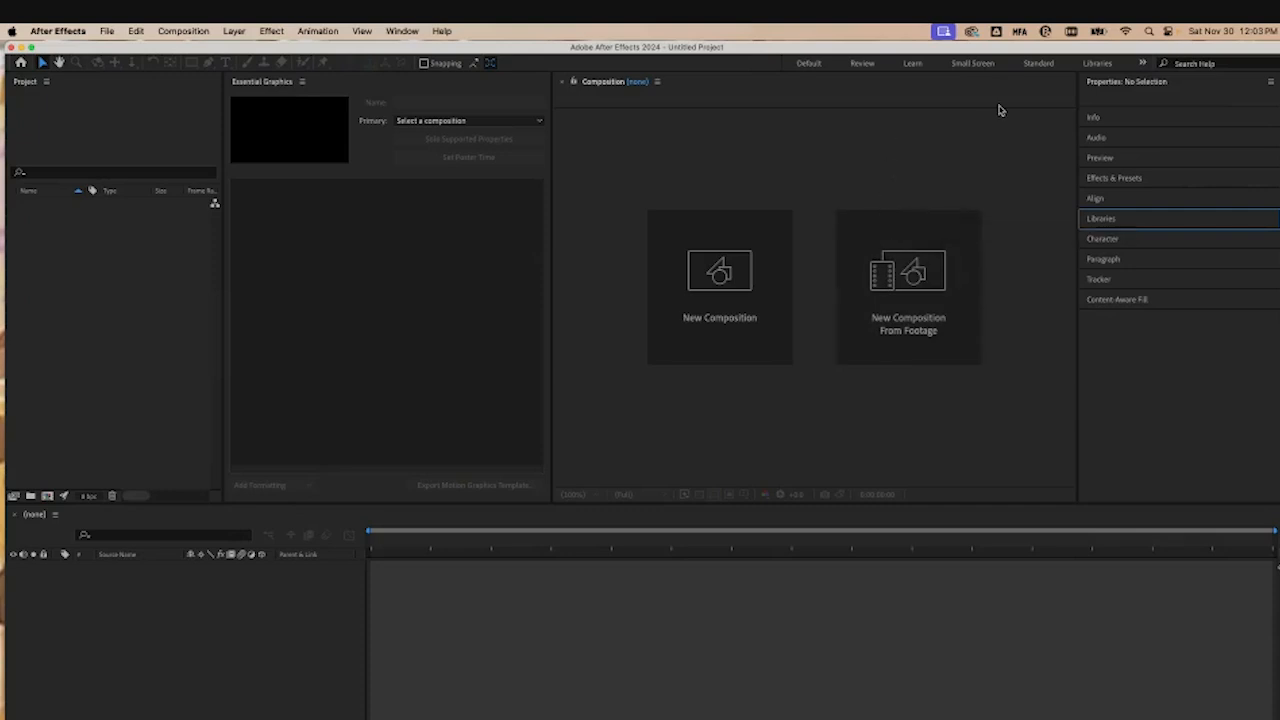
Step: Switch to the Text workspace, then back to the Essential Graphics workspace
click(1141, 63)
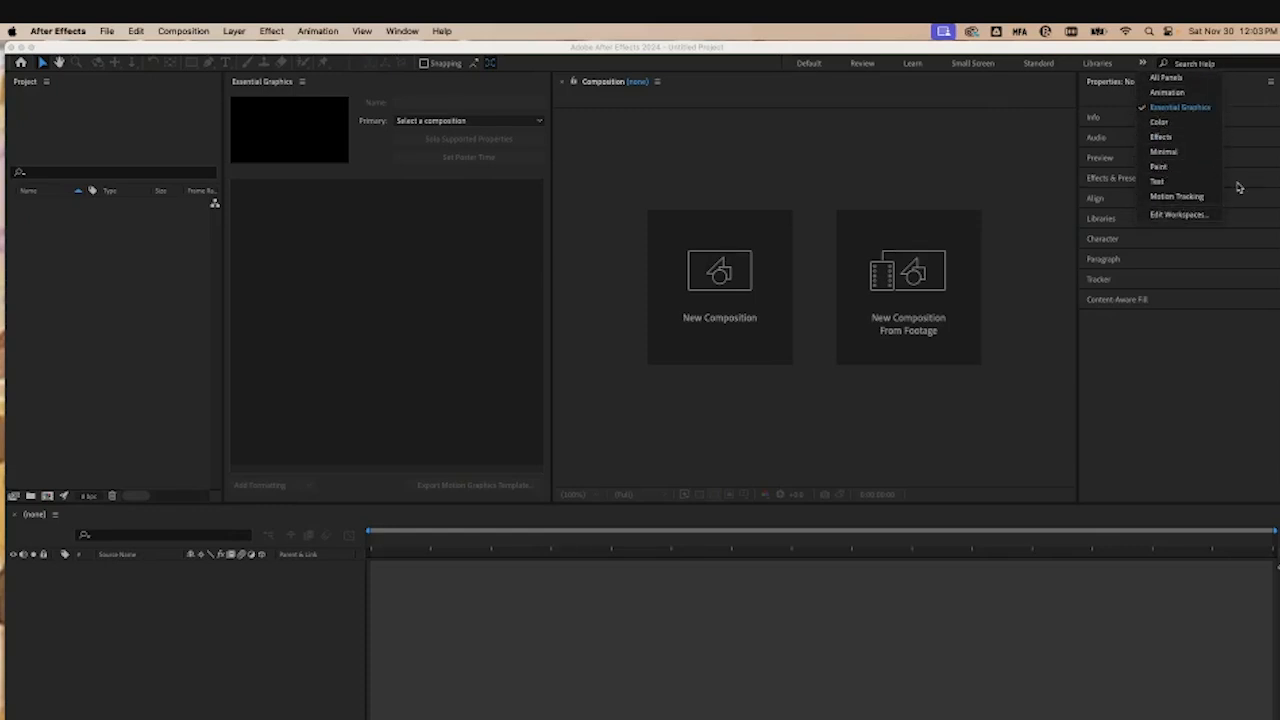
click(1162, 184)
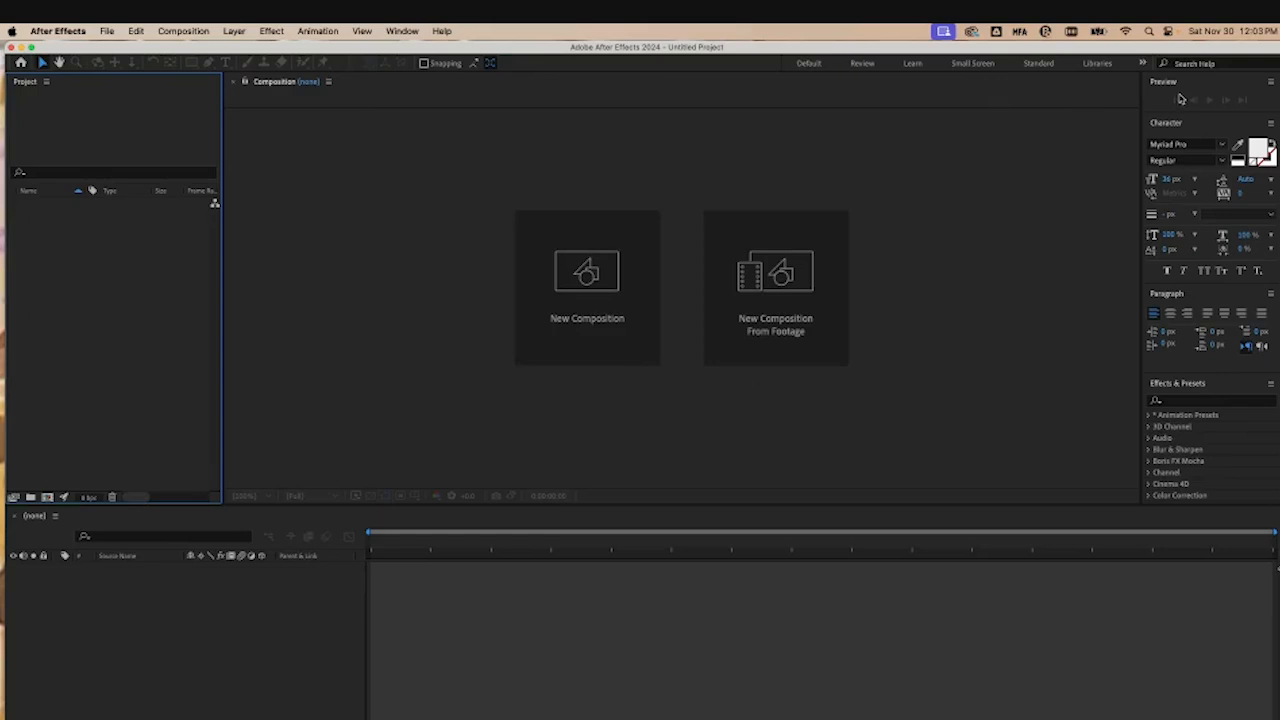
click(1141, 63)
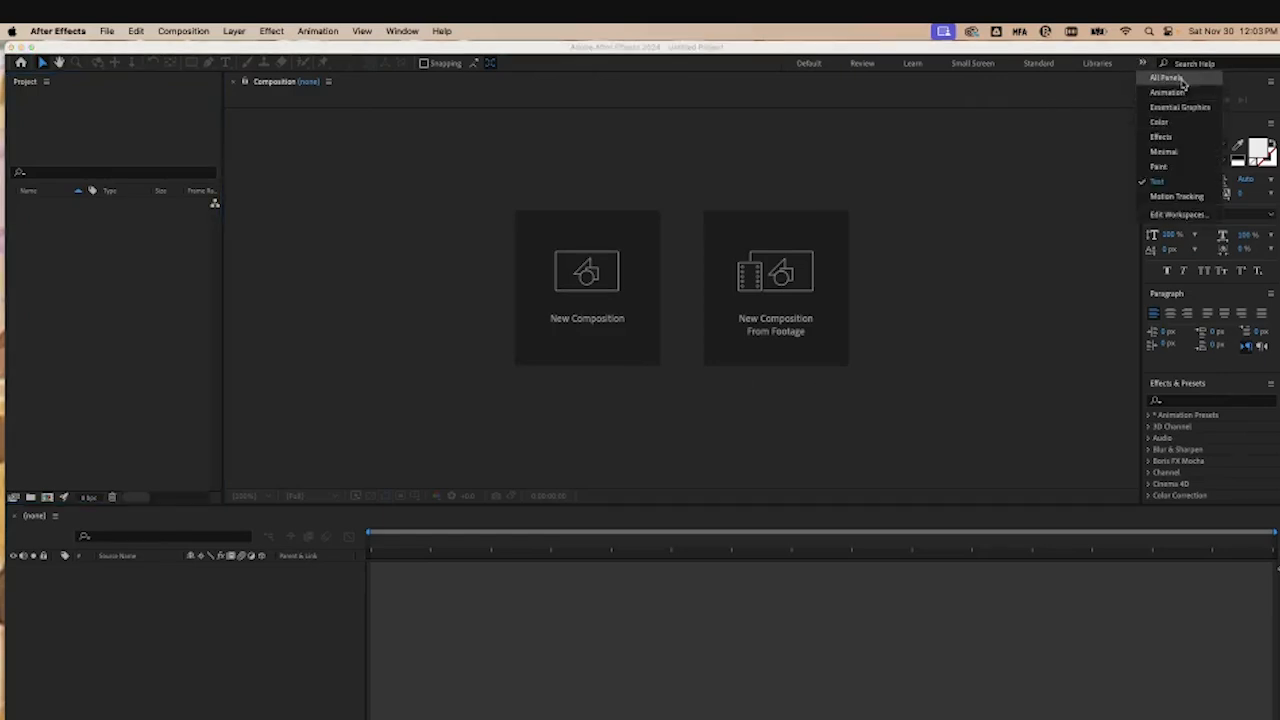
click(1190, 108)
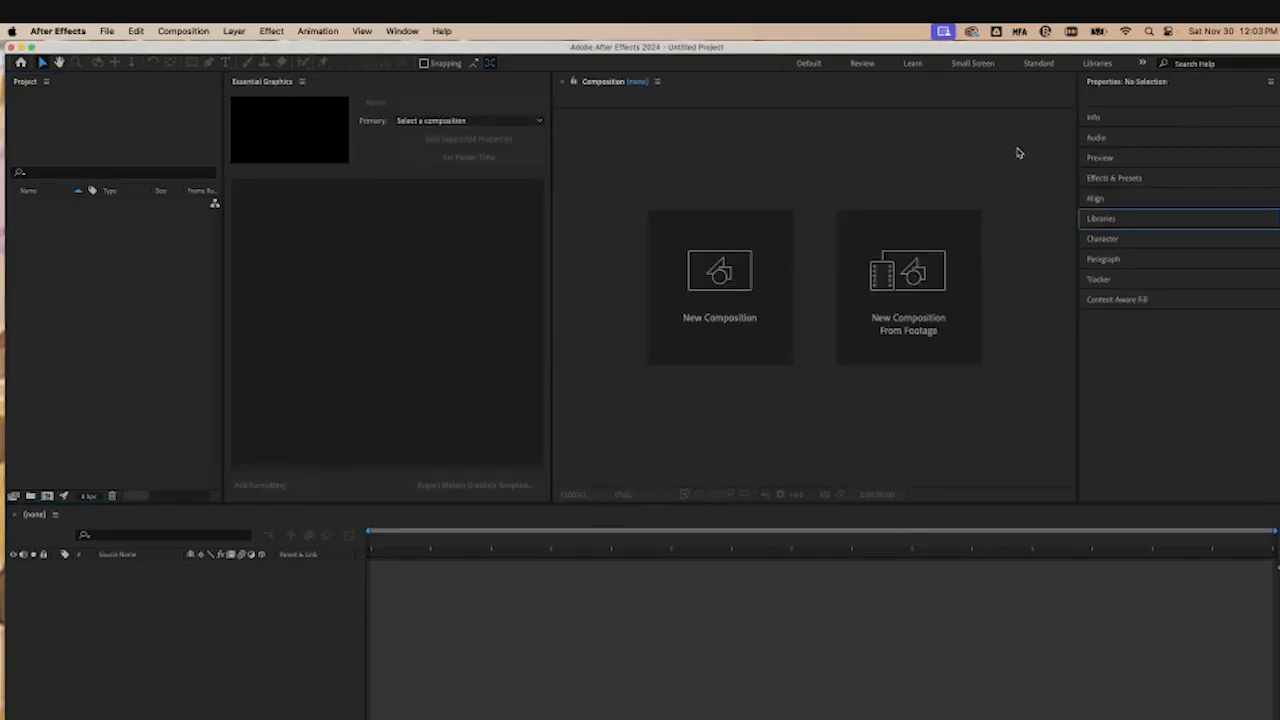
Step: Start a new composition and paste the project name (student name and ID) as its name
click(763, 272)
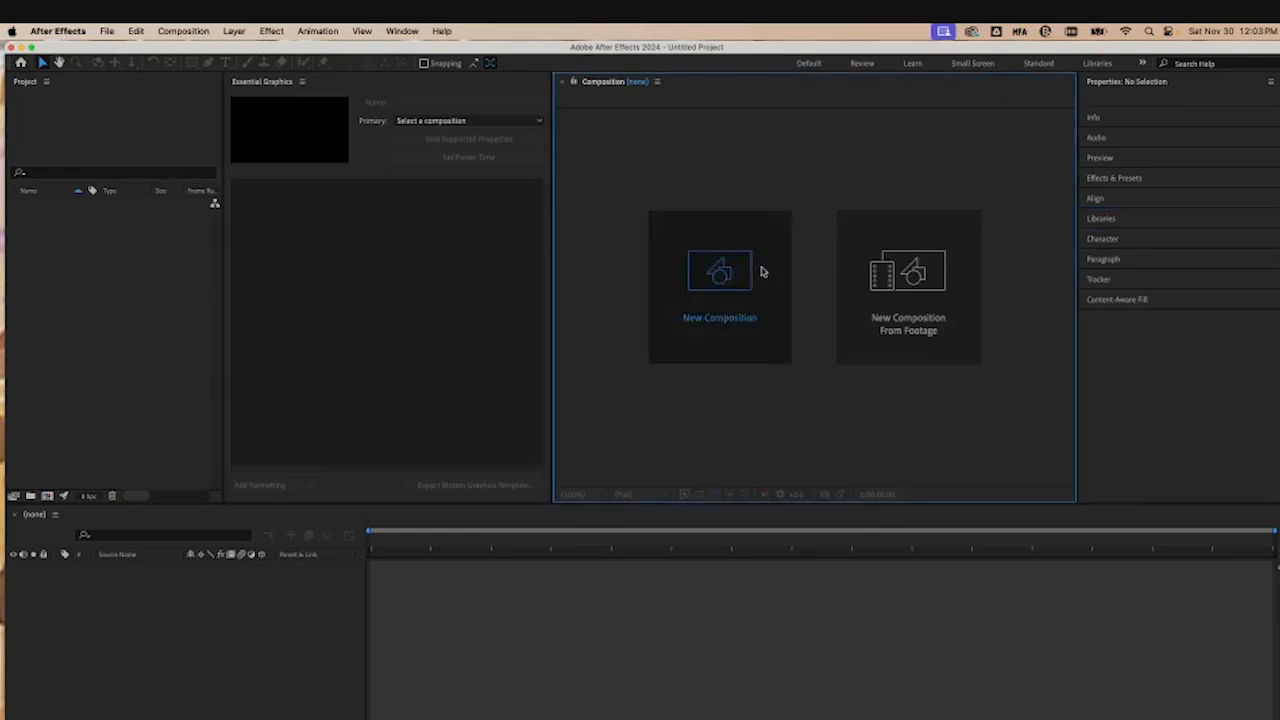
drag(736, 222, 722, 167)
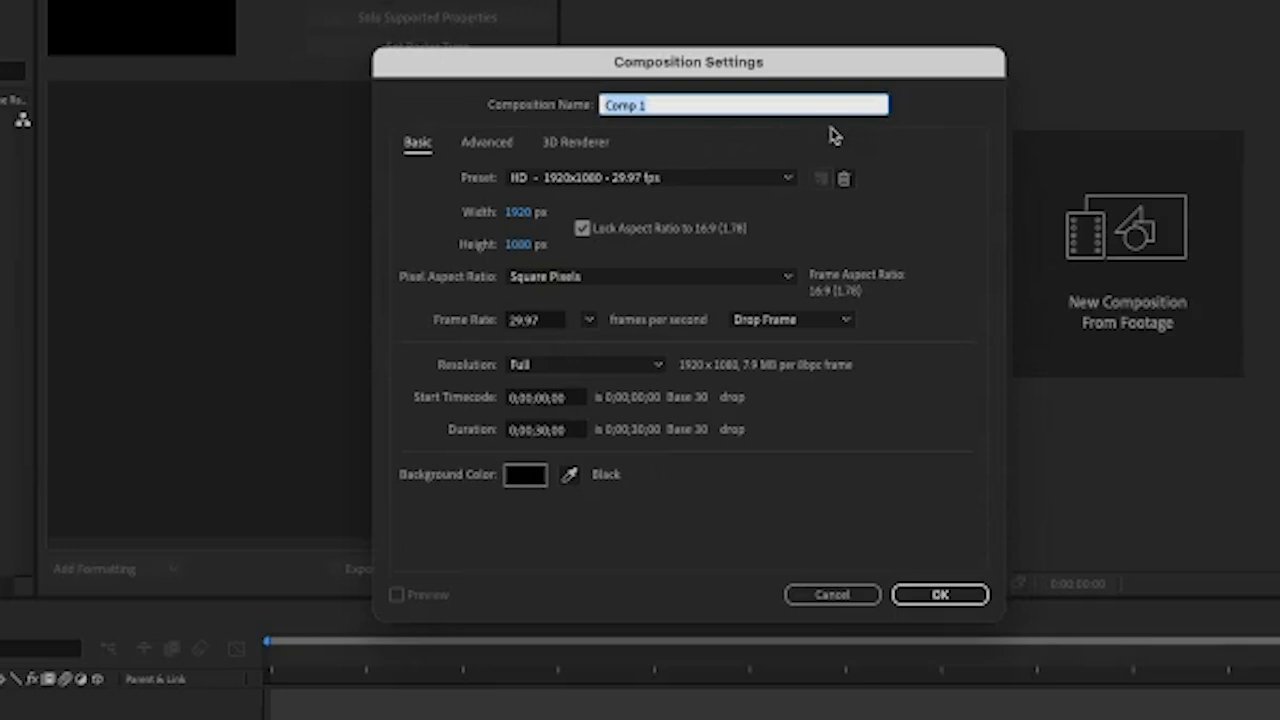
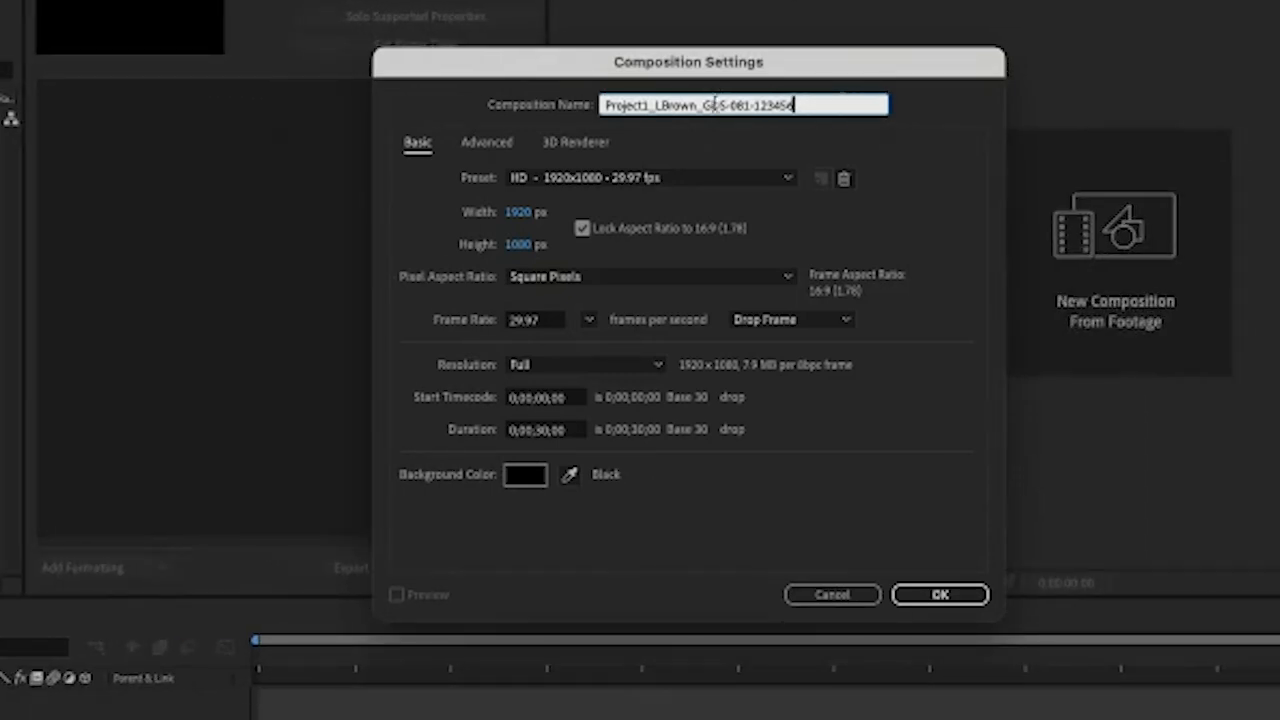
Step: Set the composition preset to HD 1920x1080 24 fps and confirm the settings
click(716, 180)
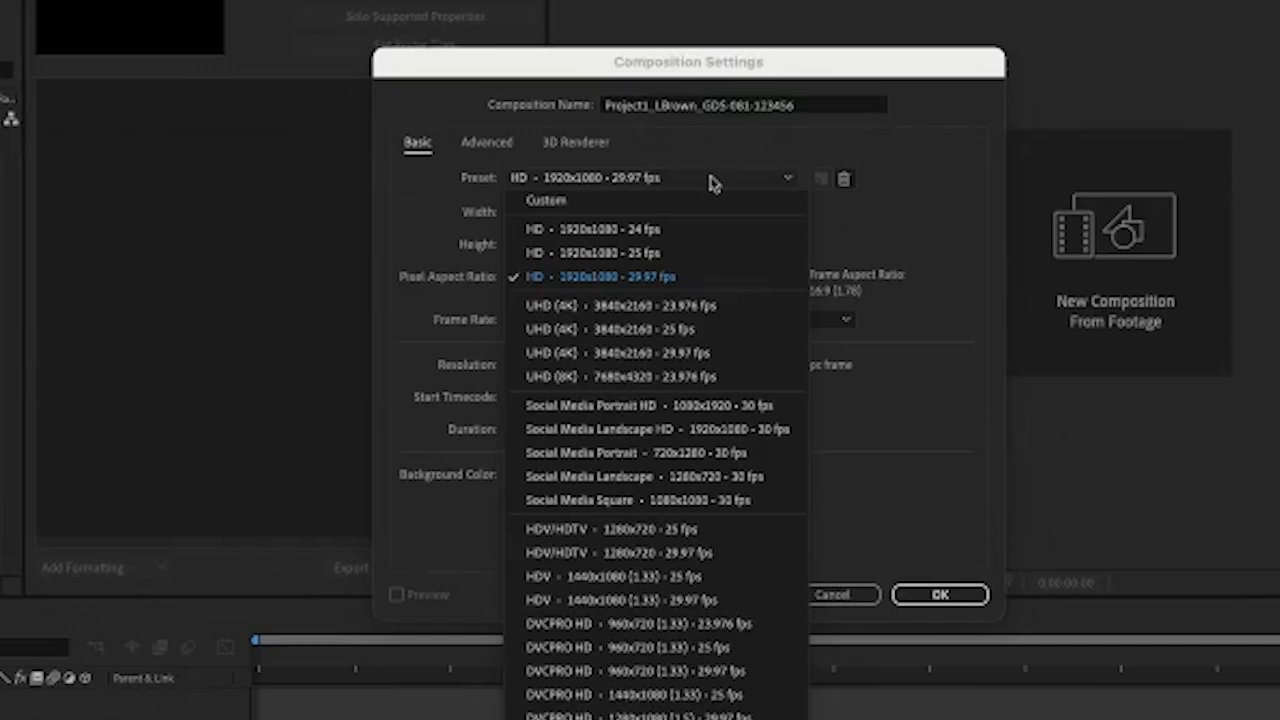
click(641, 232)
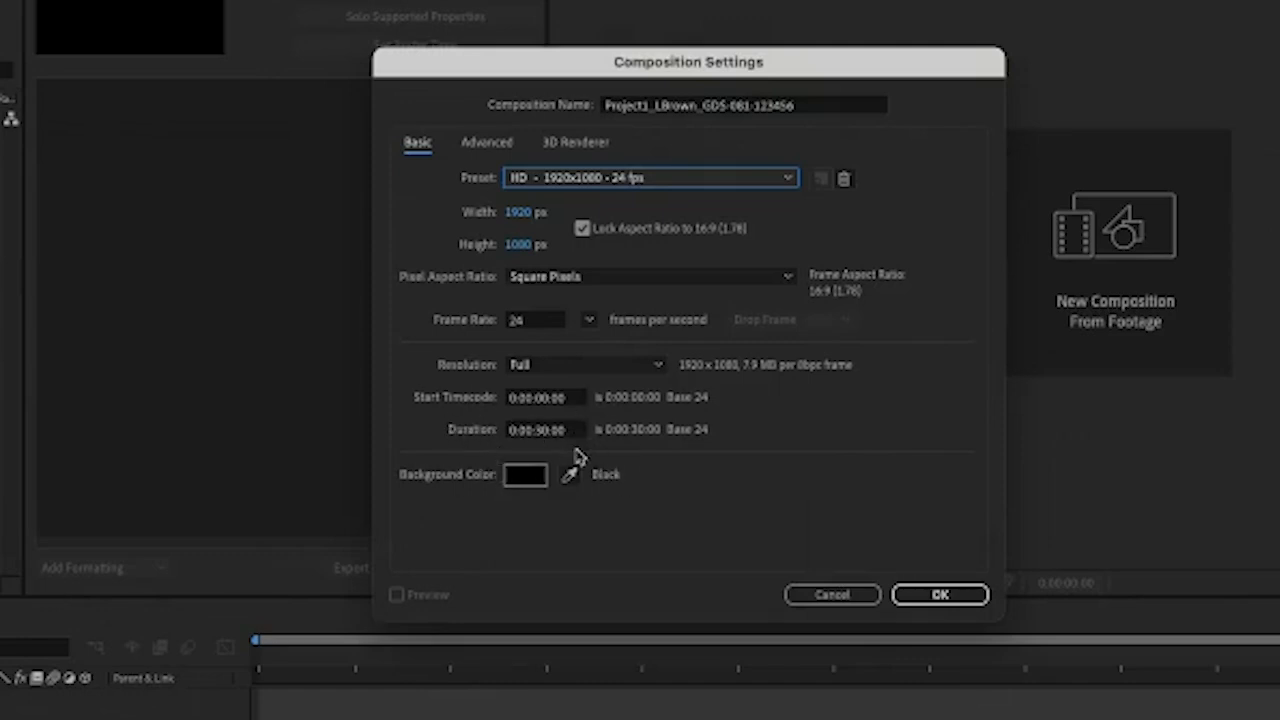
click(958, 596)
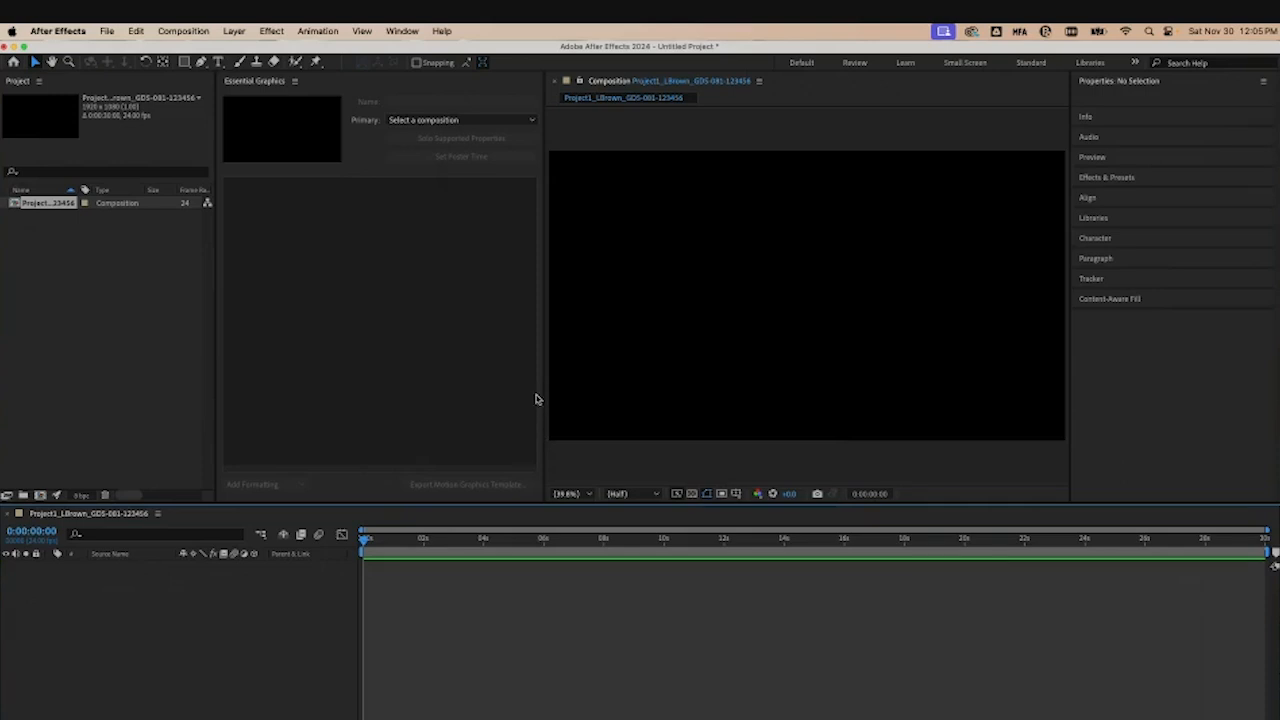
Step: Widen the Composition panel by narrowing the Essential Graphics panel
drag(543, 359, 314, 360)
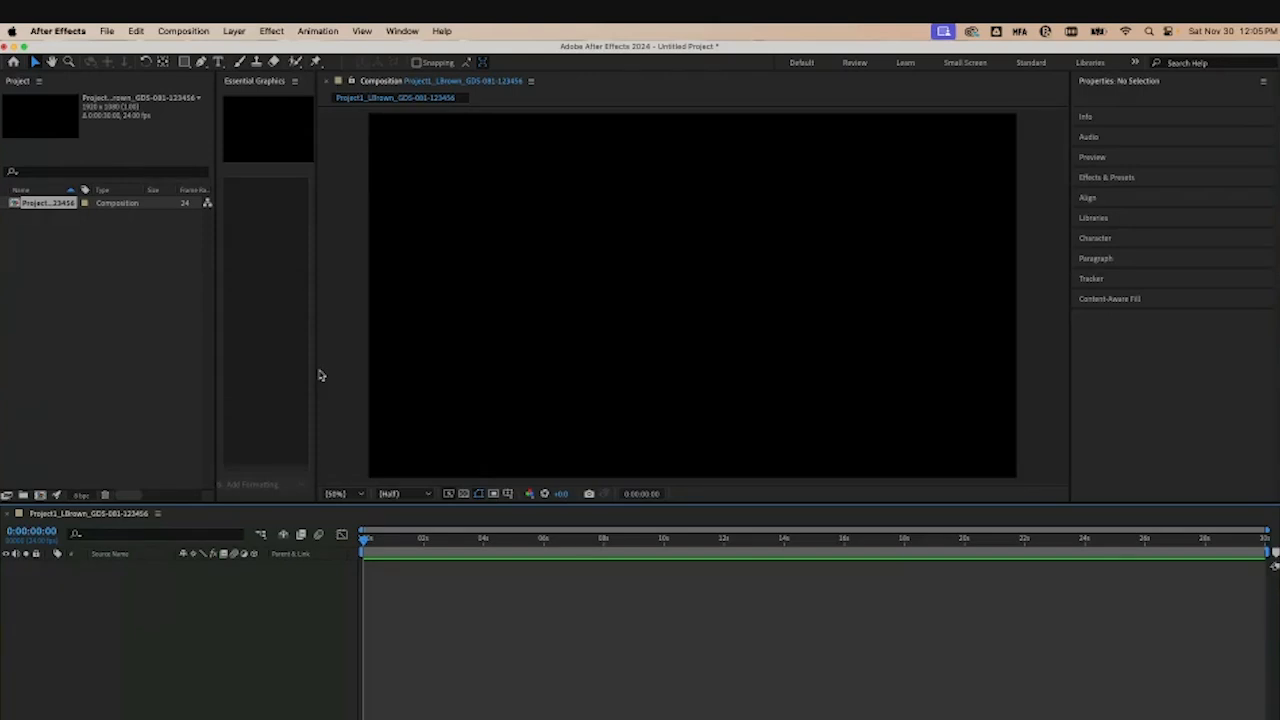
Step: Open Save As for the project and paste the project name as the file name
click(106, 31)
click(106, 31)
click(101, 30)
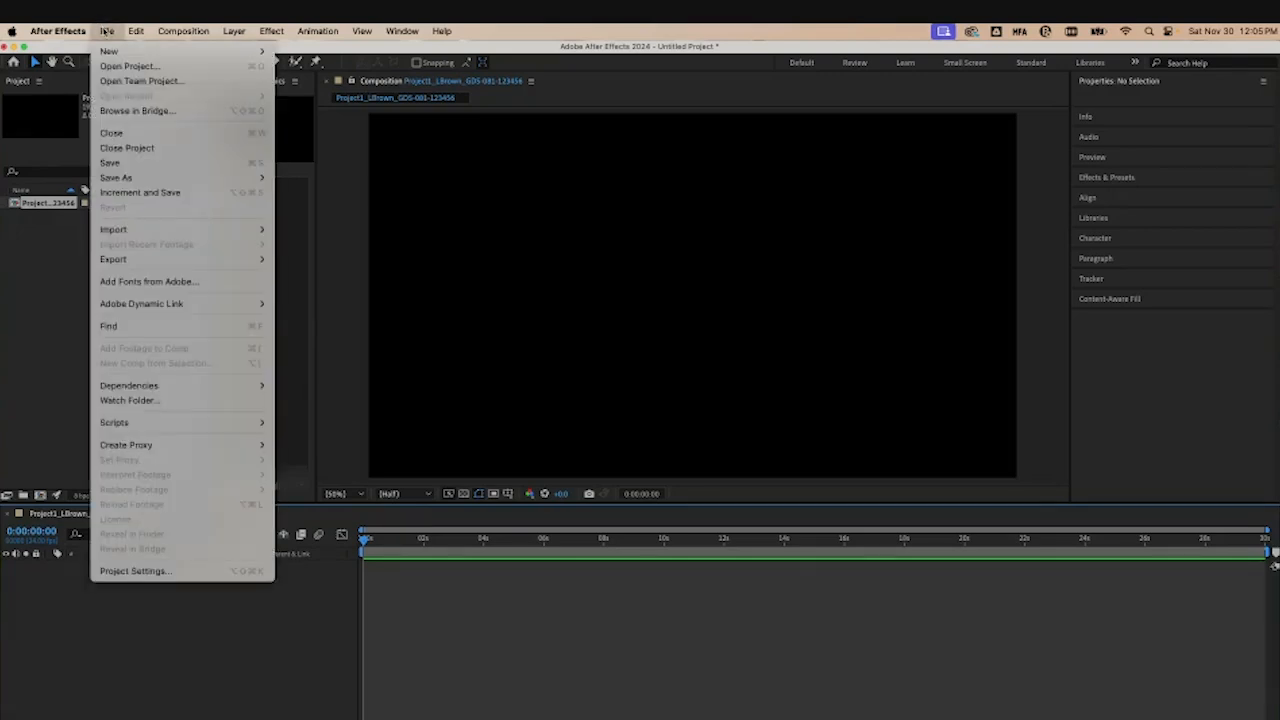
click(100, 29)
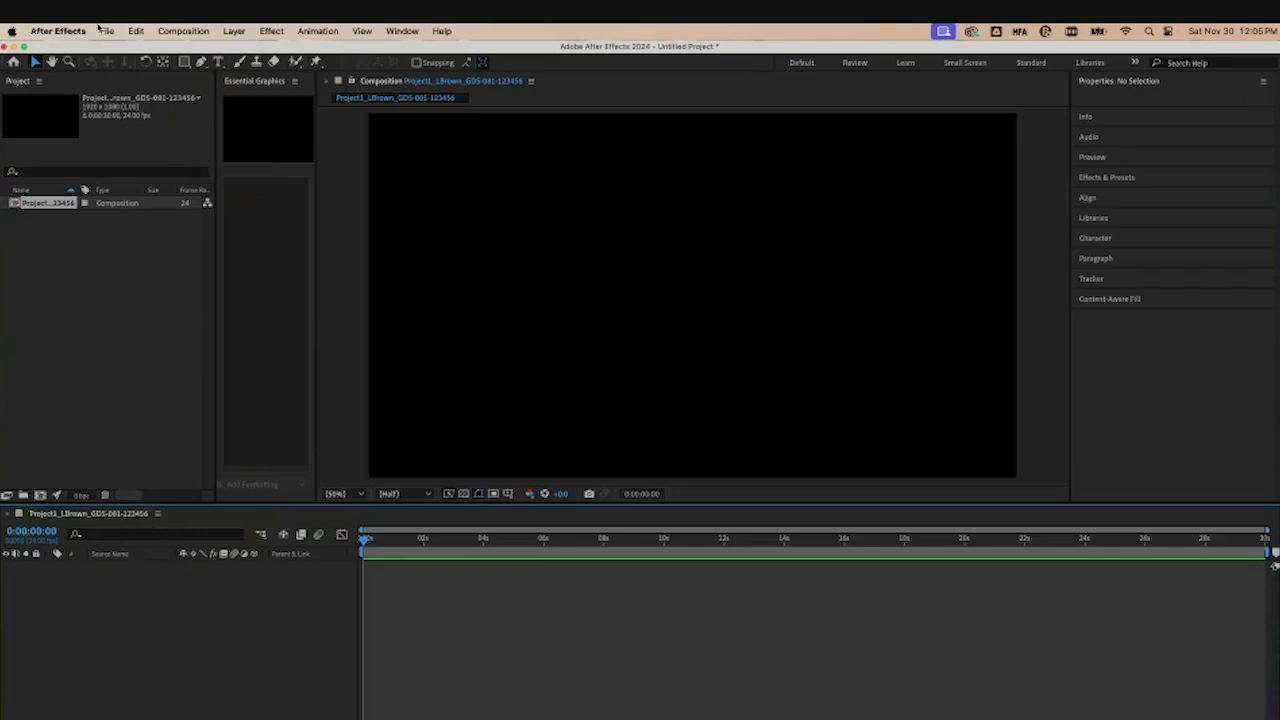
click(104, 30)
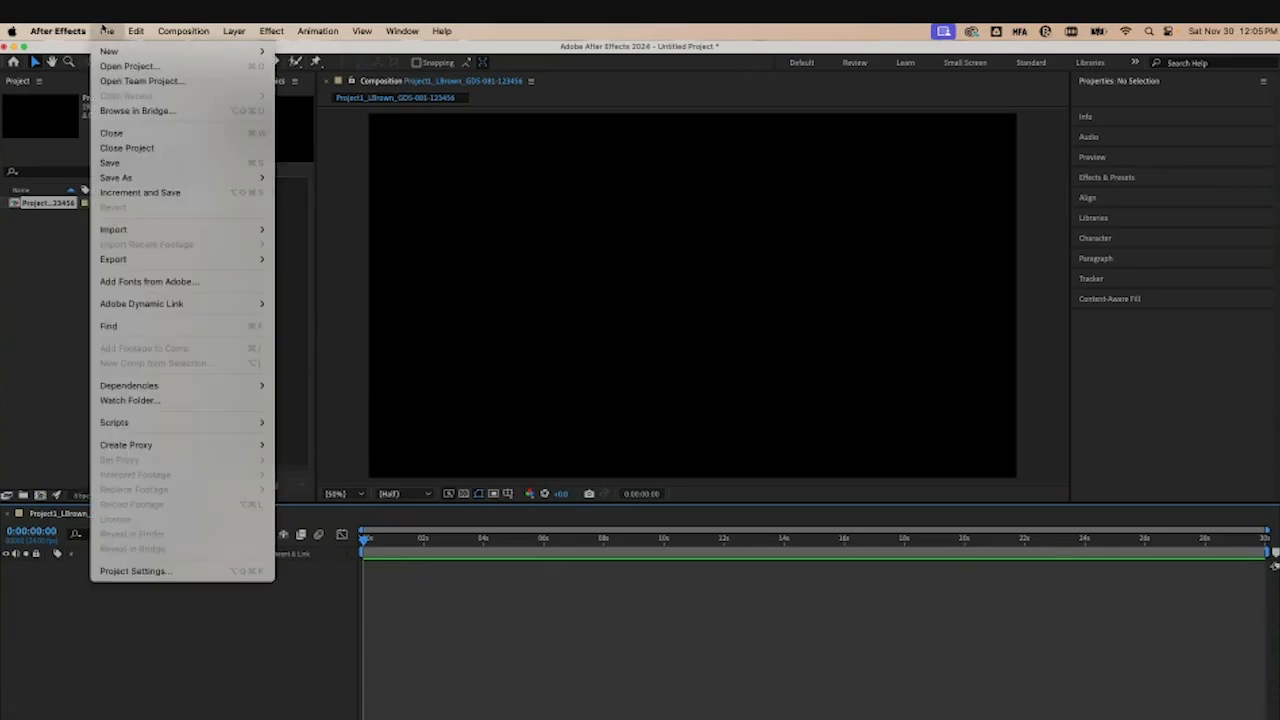
mouse_move(220, 177)
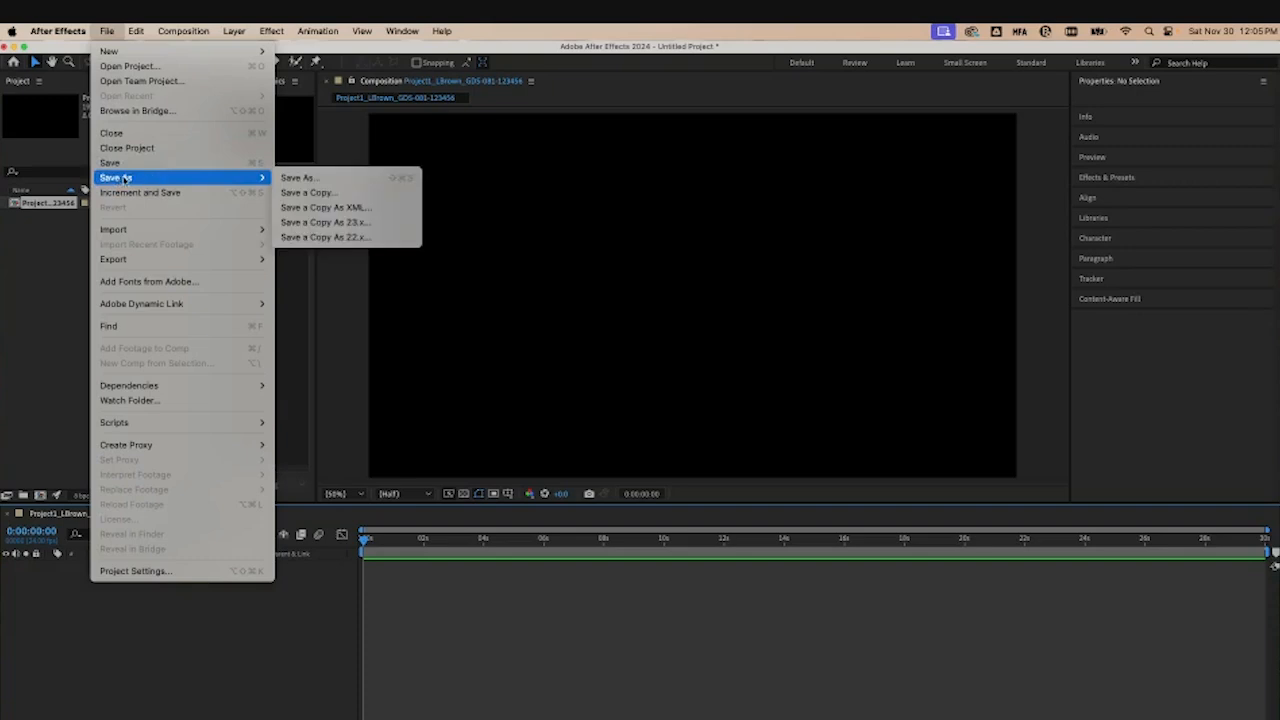
click(314, 178)
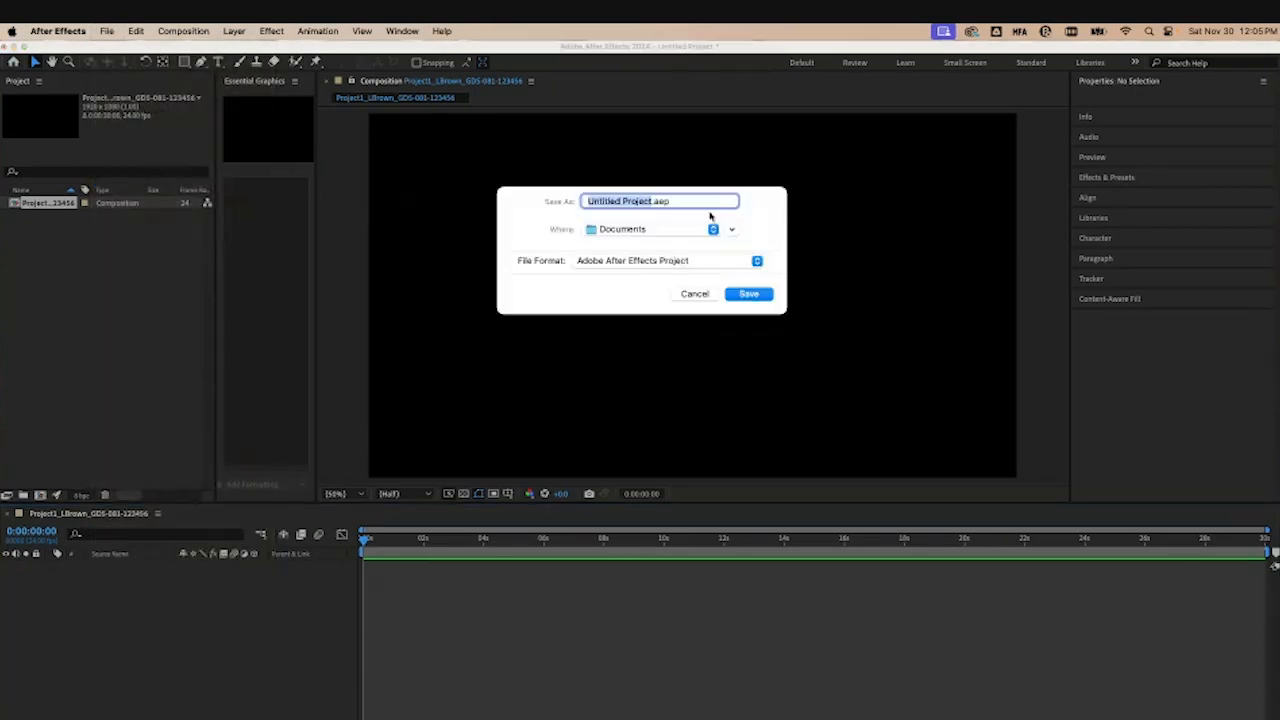
drag(751, 208, 724, 203)
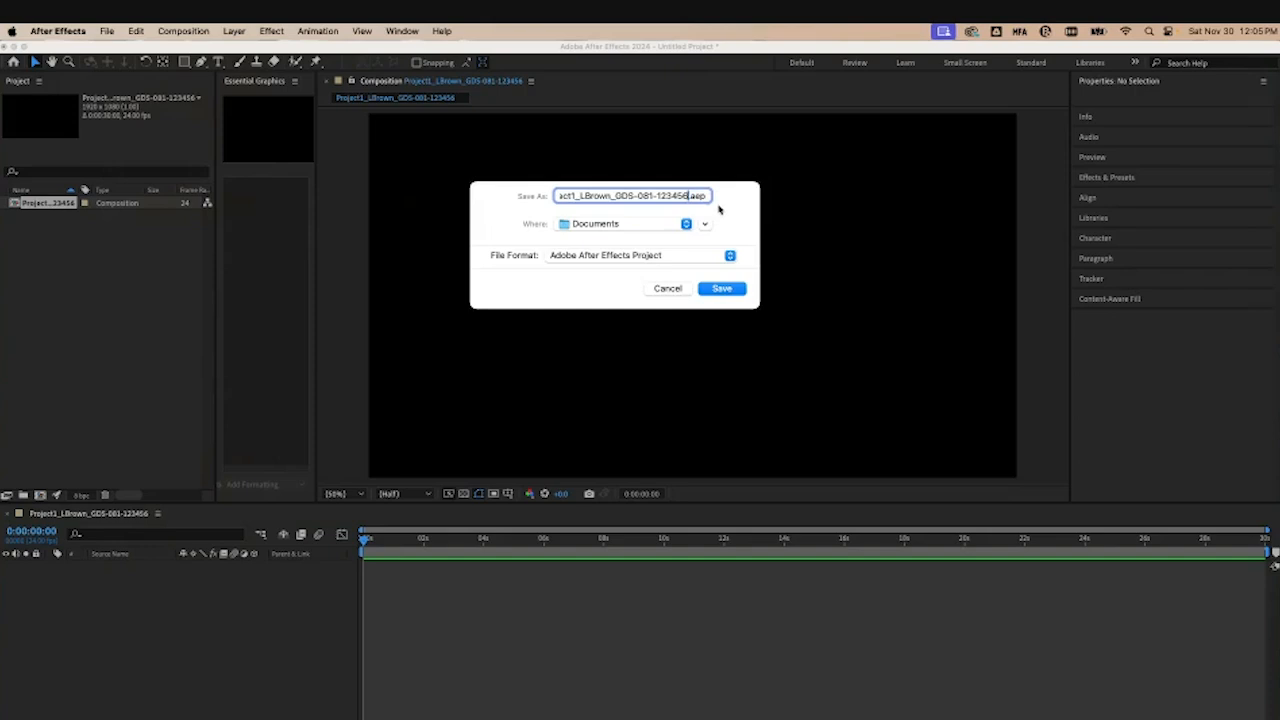
Step: Save the project into the Versions subfolder of the project folder on the Desktop
drag(762, 311, 762, 352)
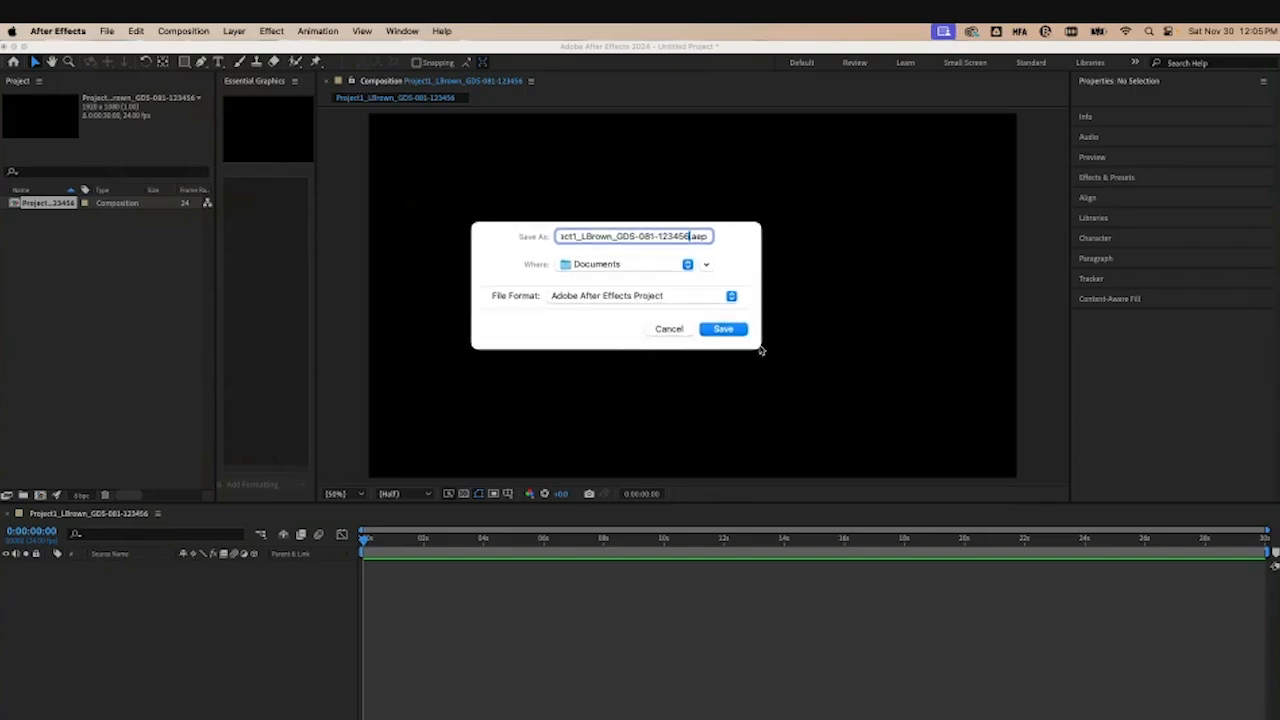
triple_click(604, 235)
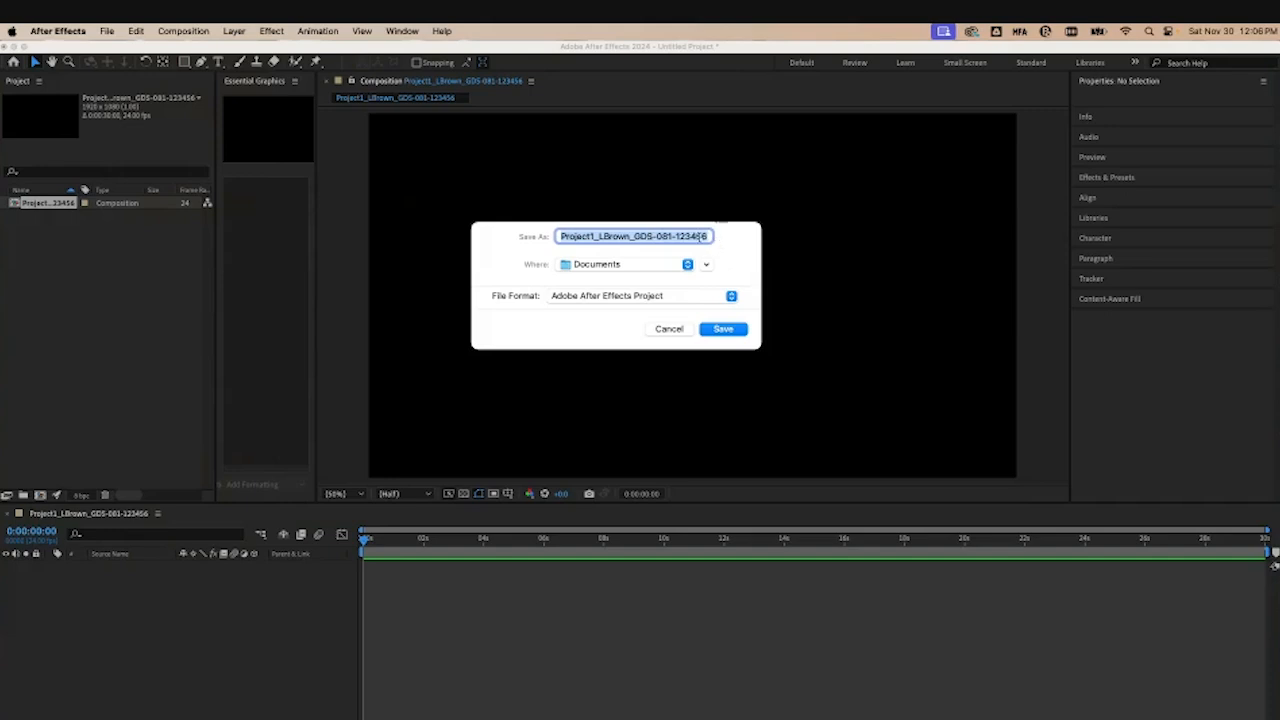
click(647, 266)
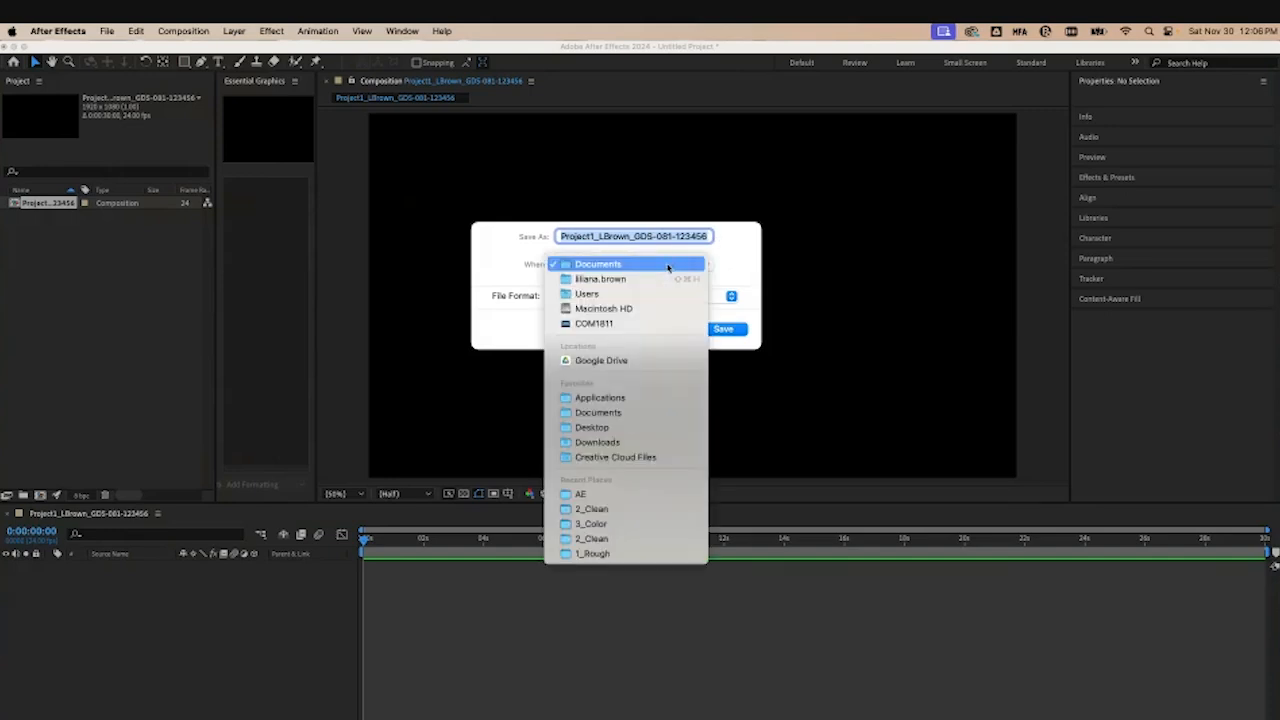
click(668, 264)
click(708, 265)
click(384, 291)
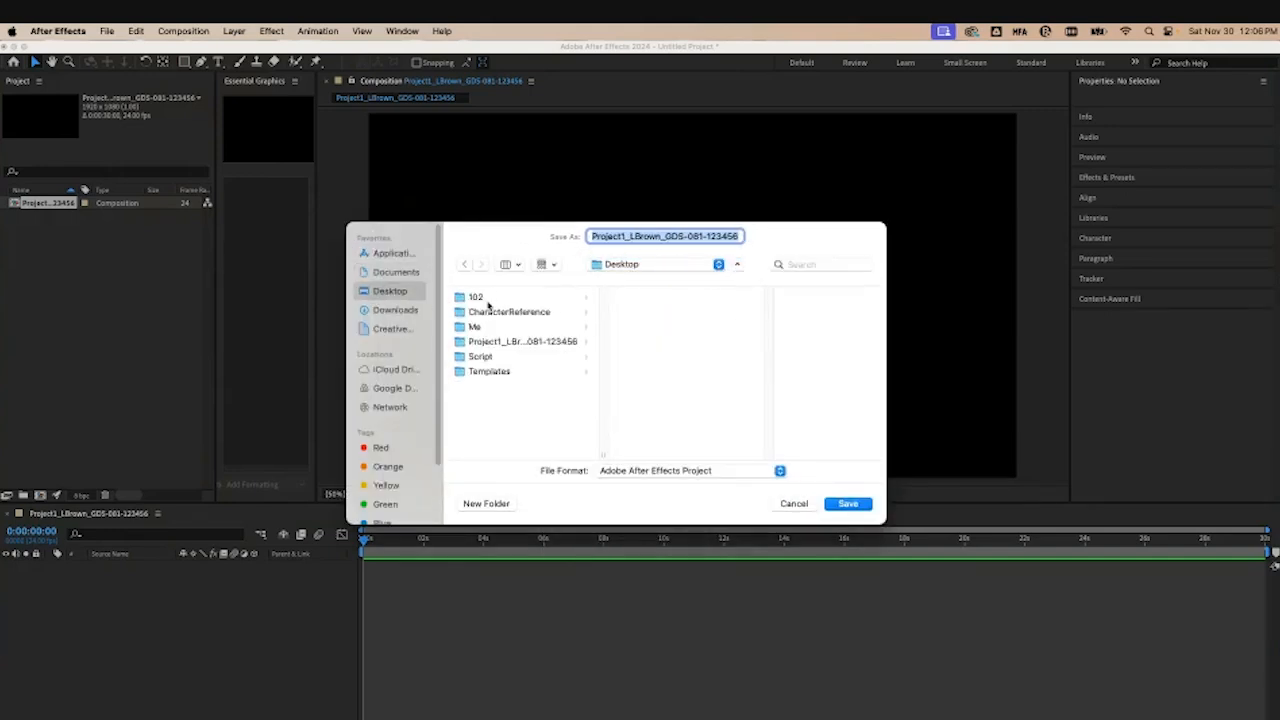
click(541, 342)
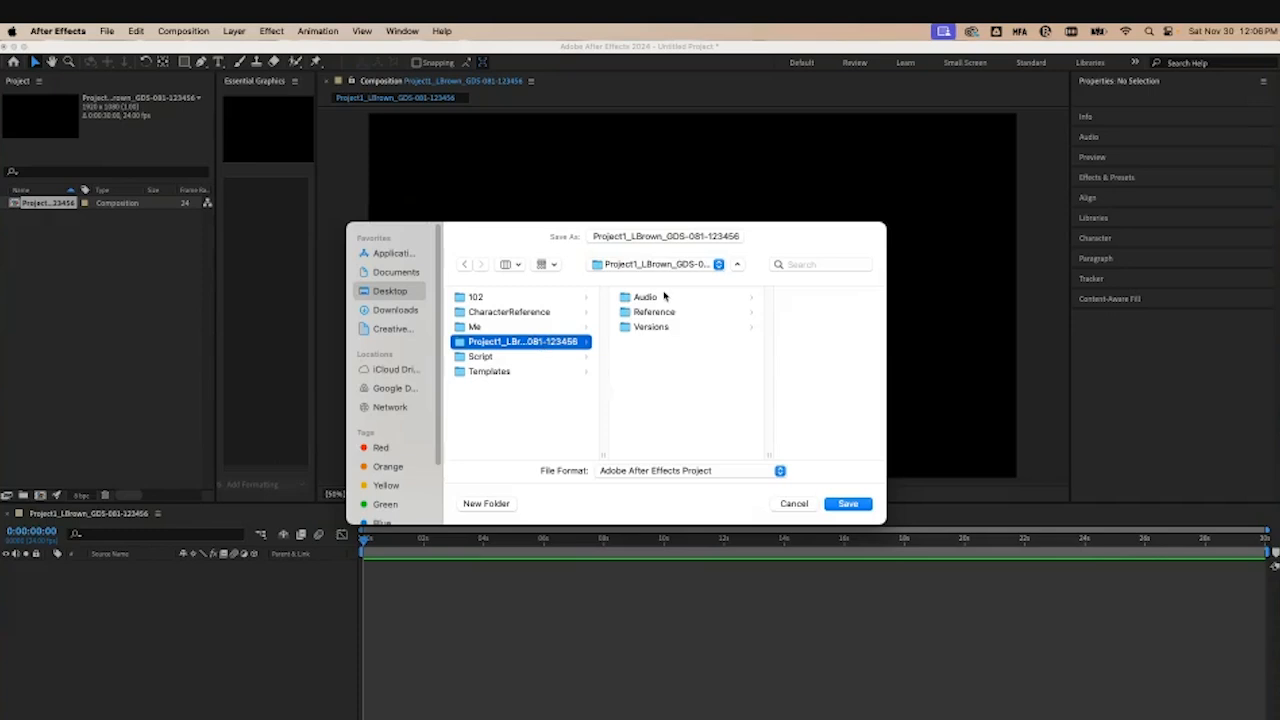
click(679, 328)
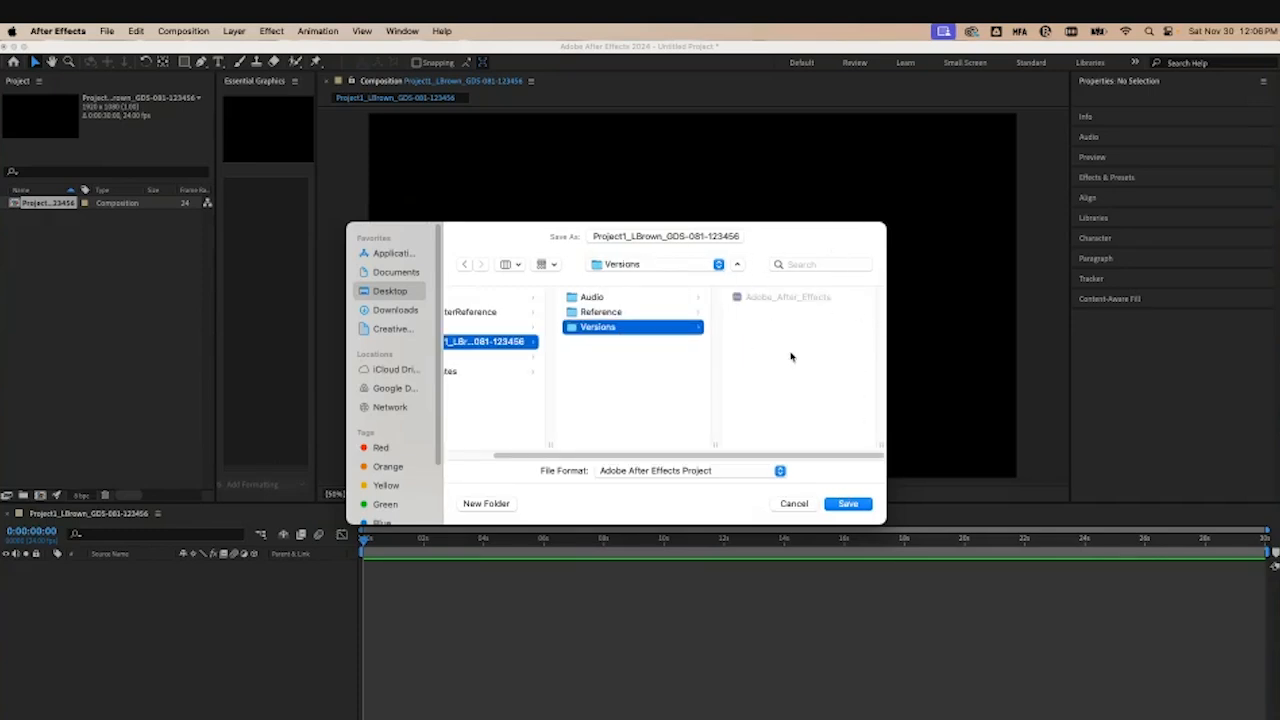
click(848, 504)
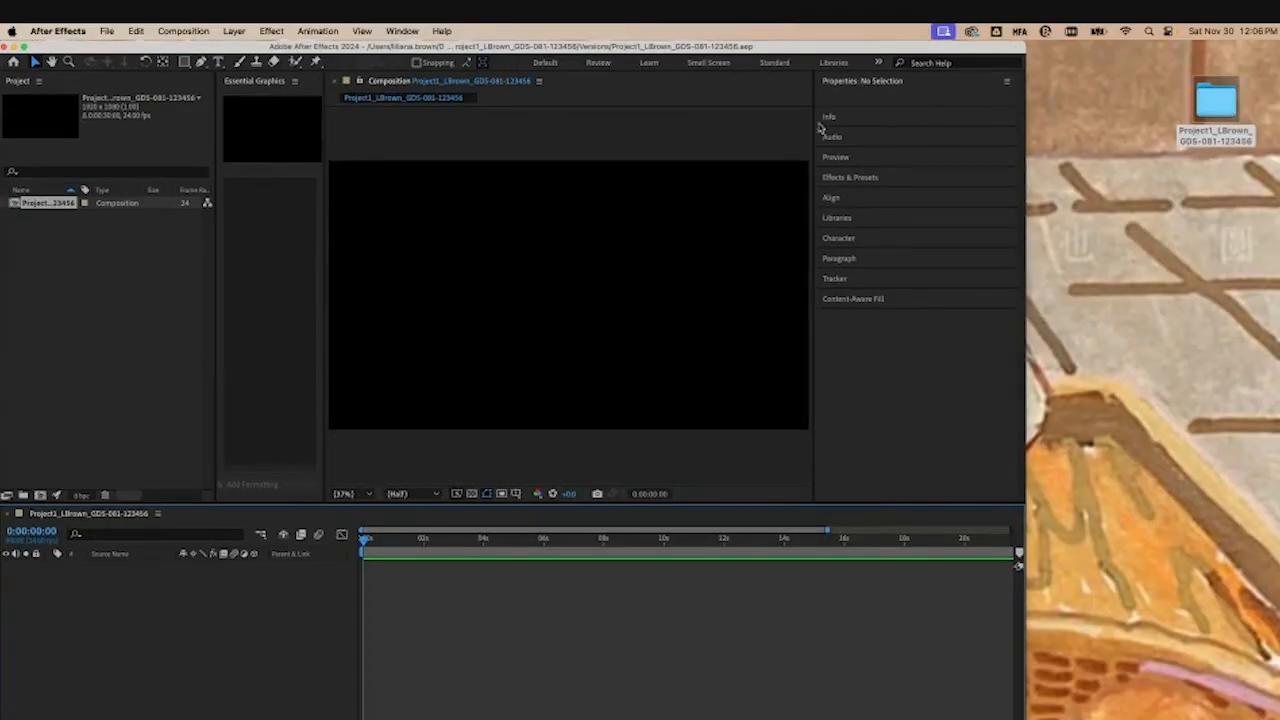
Step: Widen the Composition panel by narrowing the Properties panel
drag(813, 95, 956, 102)
Step: Import fire.gif and Patrick.jpg from the project's Reference folder into the Project panel
double_click(1224, 107)
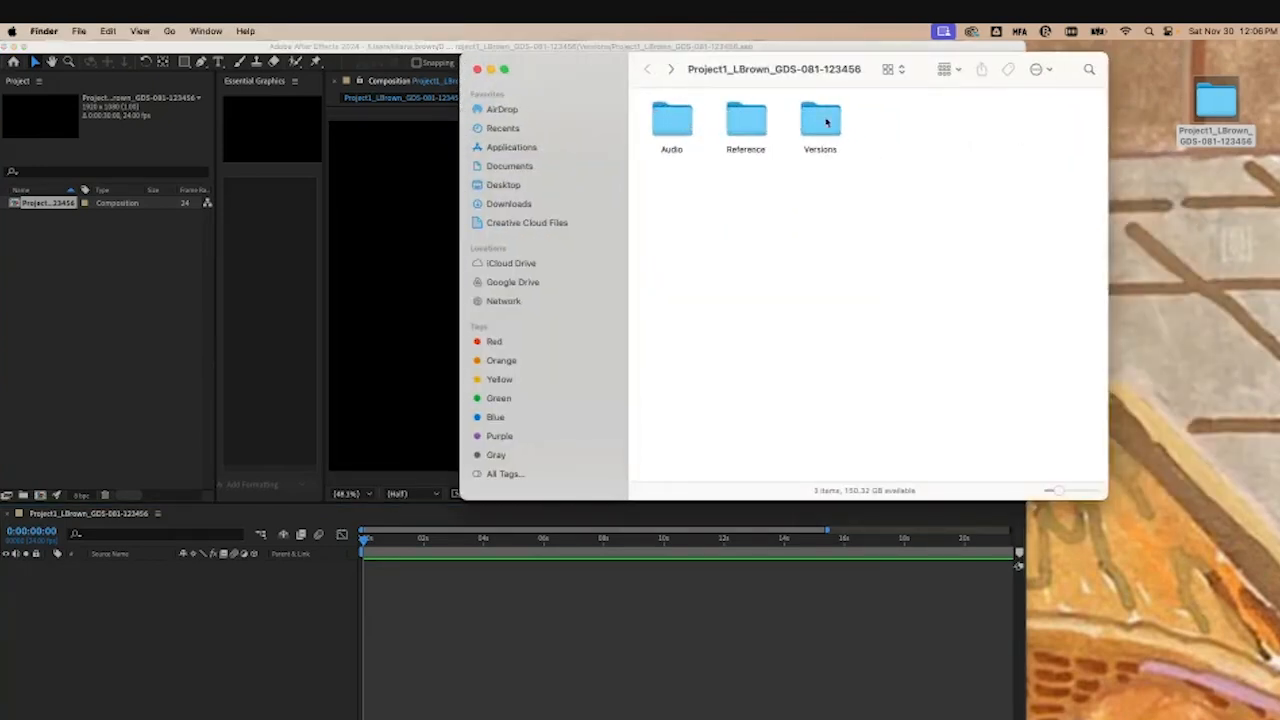
drag(855, 63, 1036, 63)
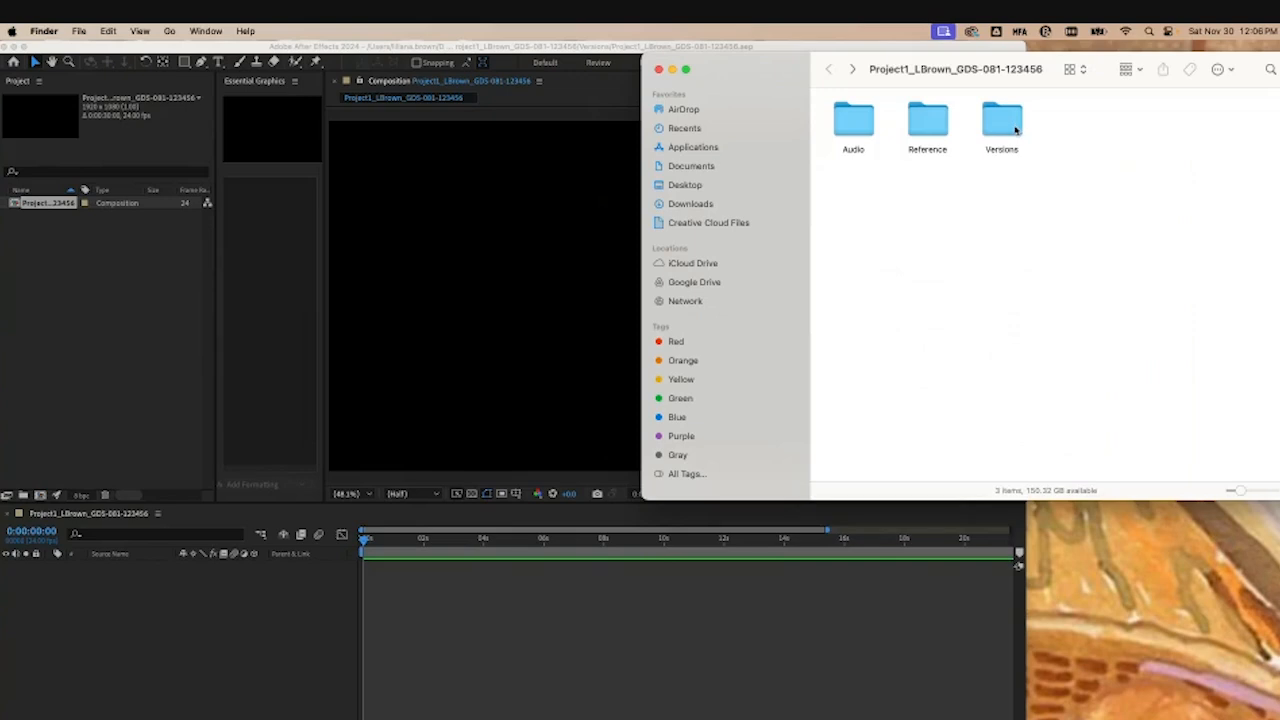
double_click(927, 124)
drag(955, 224, 57, 337)
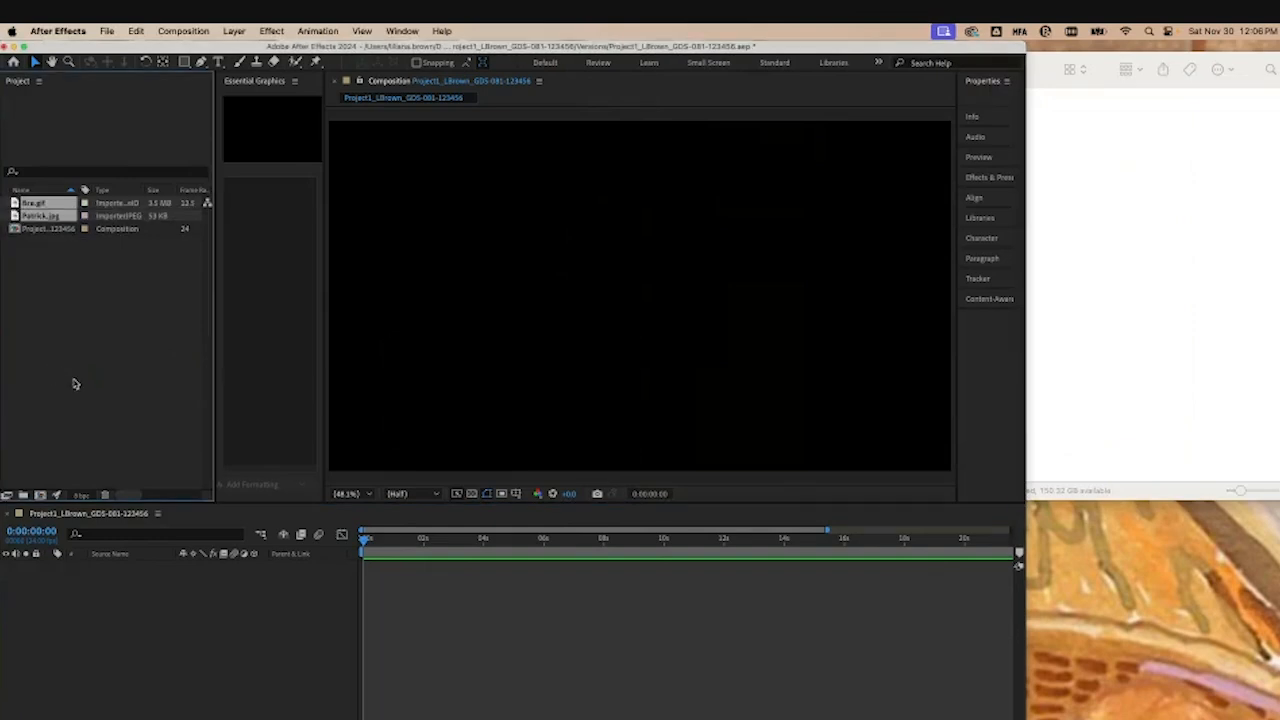
Step: Add fire.gif to the composition as a new layer
click(76, 292)
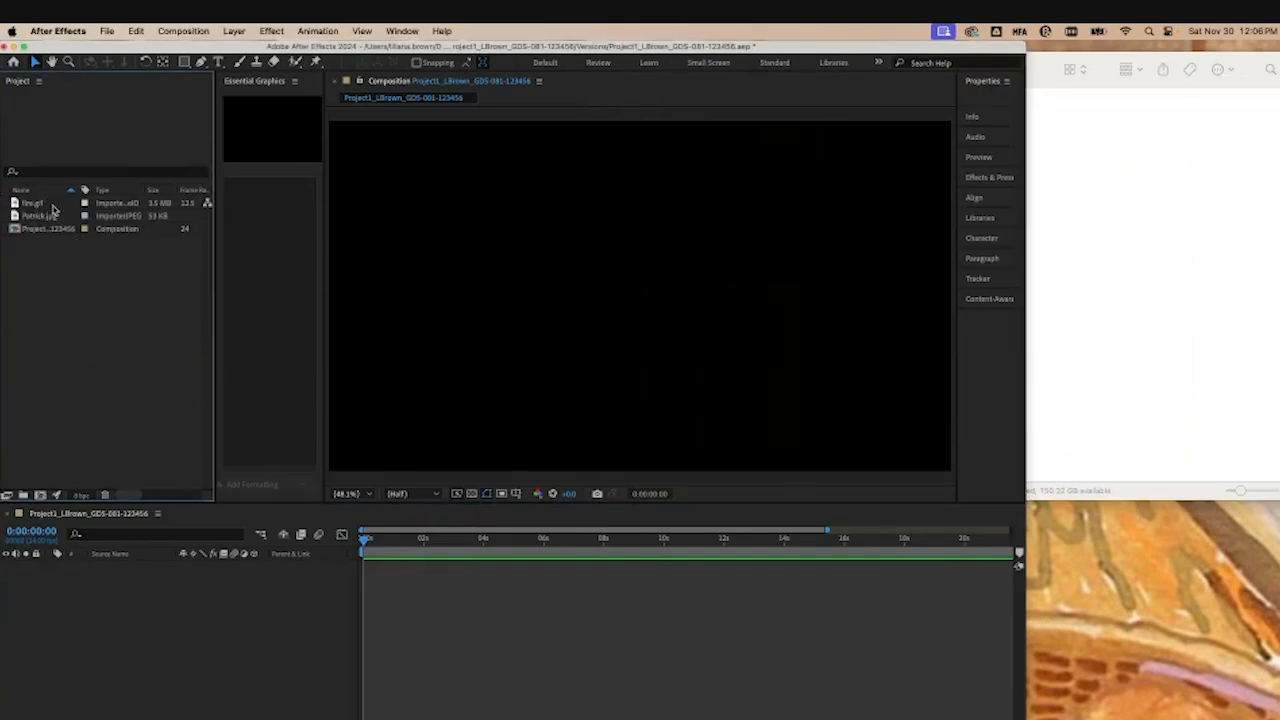
drag(50, 206, 135, 585)
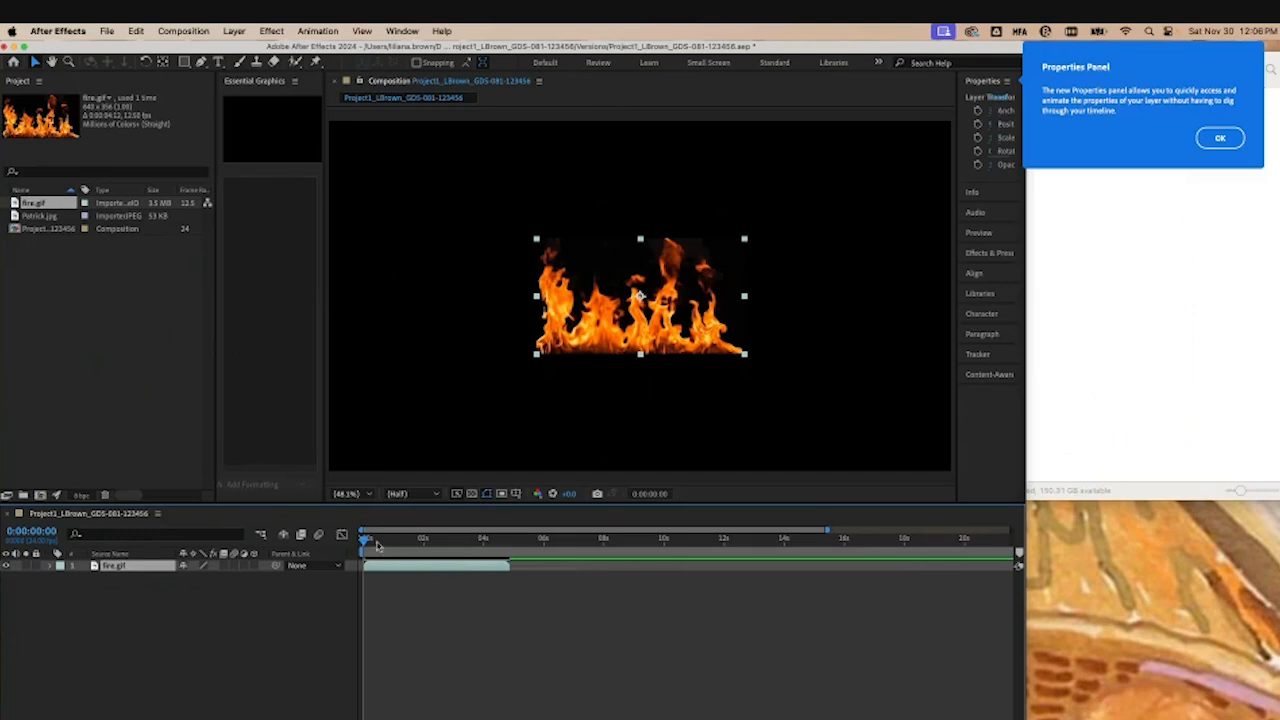
Step: Scrub through the timeline to preview the fire.gif animation and return to the start
mouse_move(364, 539)
mouse_down()
mouse_move(972, 543)
mouse_move(364, 543)
mouse_move(486, 545)
mouse_up()
scroll(486, 545, right, 5)
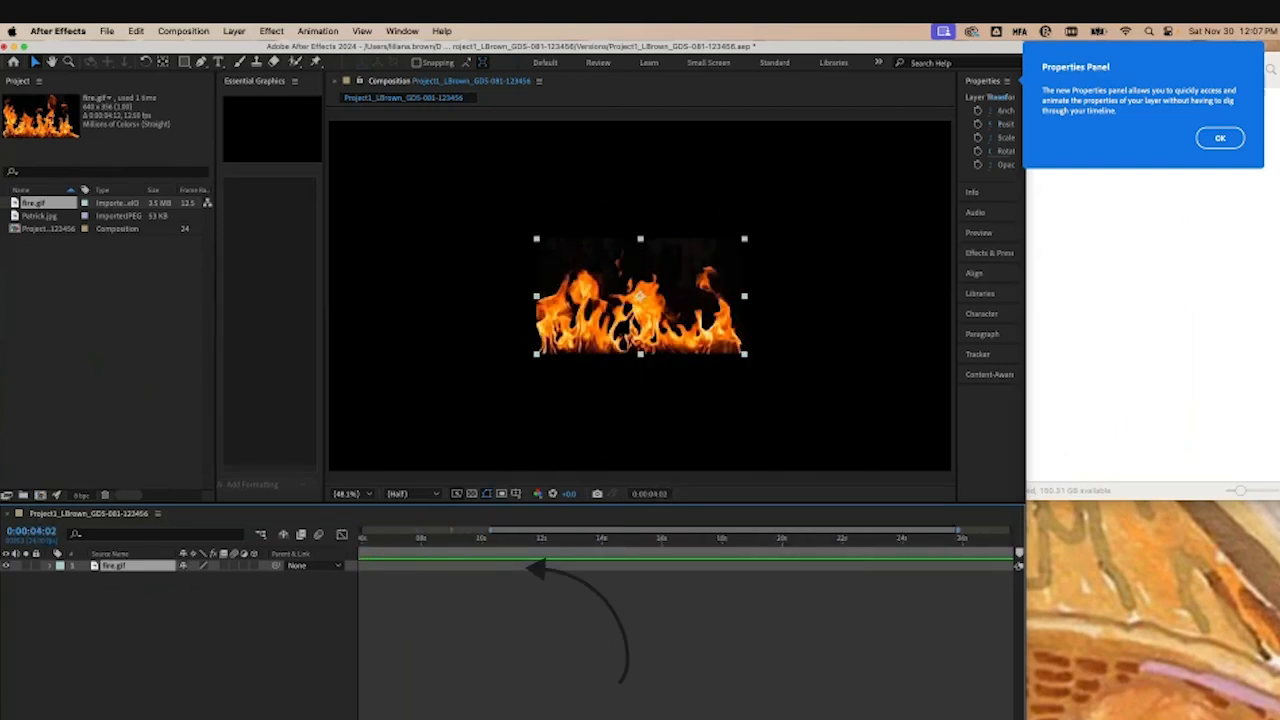
scroll(486, 545, left, 5)
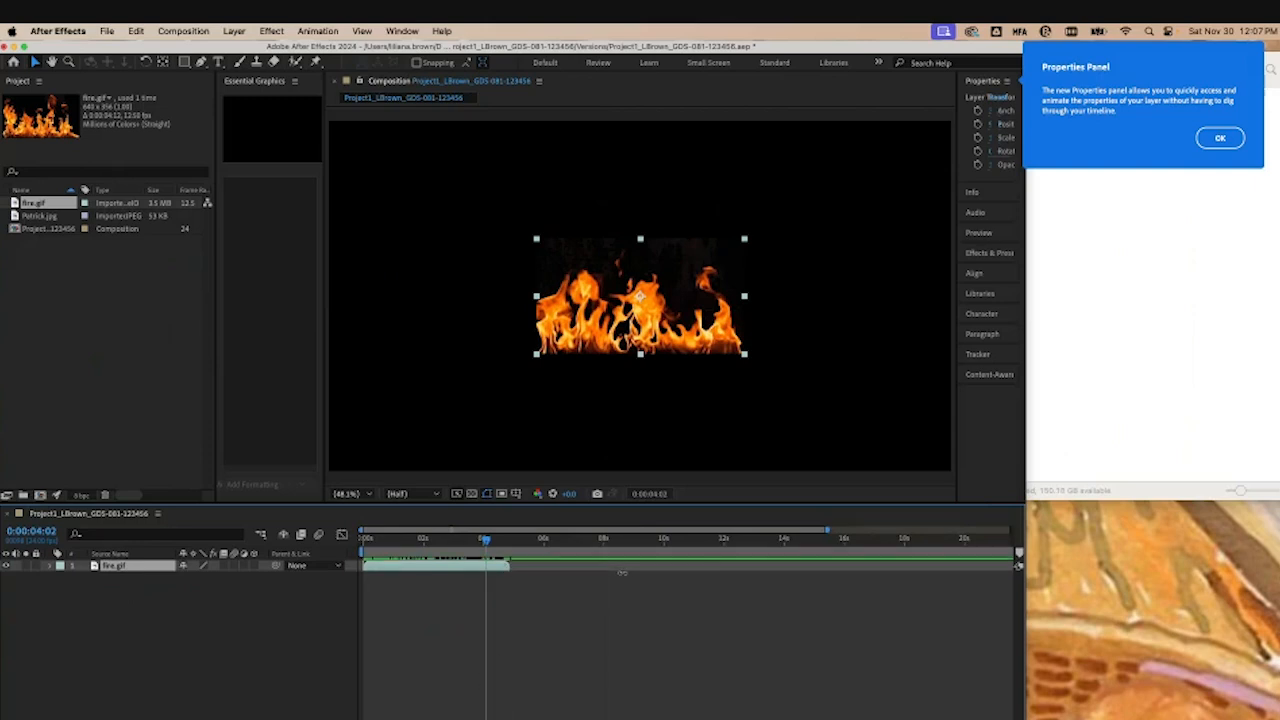
drag(486, 541, 364, 553)
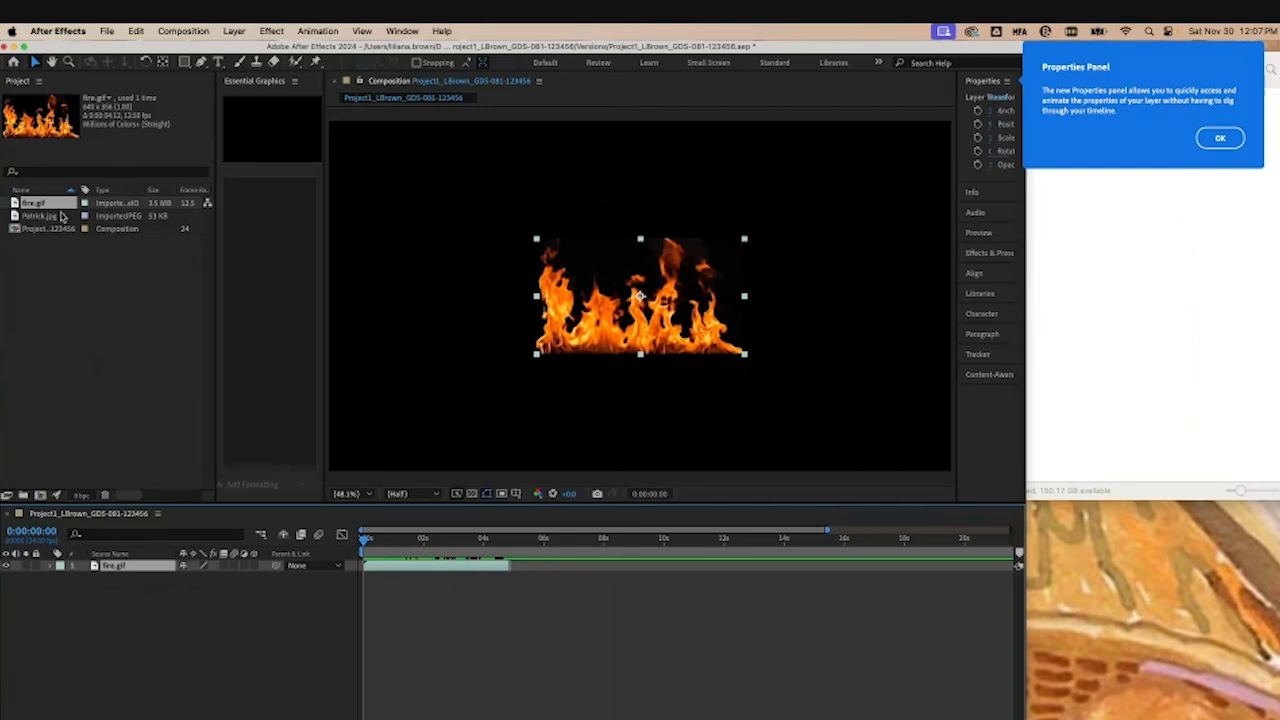
Step: Add Patrick.jpg as a layer below fire.gif and trim it to end at about 22 seconds
drag(45, 216, 202, 642)
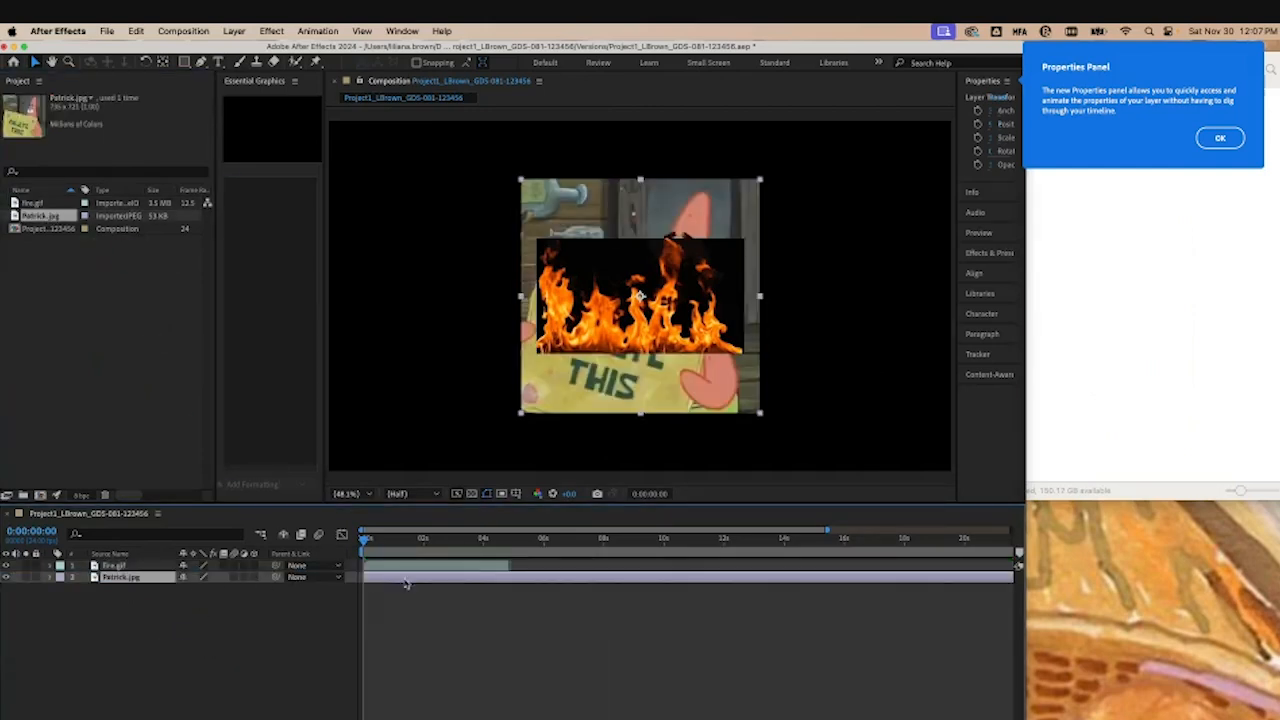
drag(827, 530, 1011, 530)
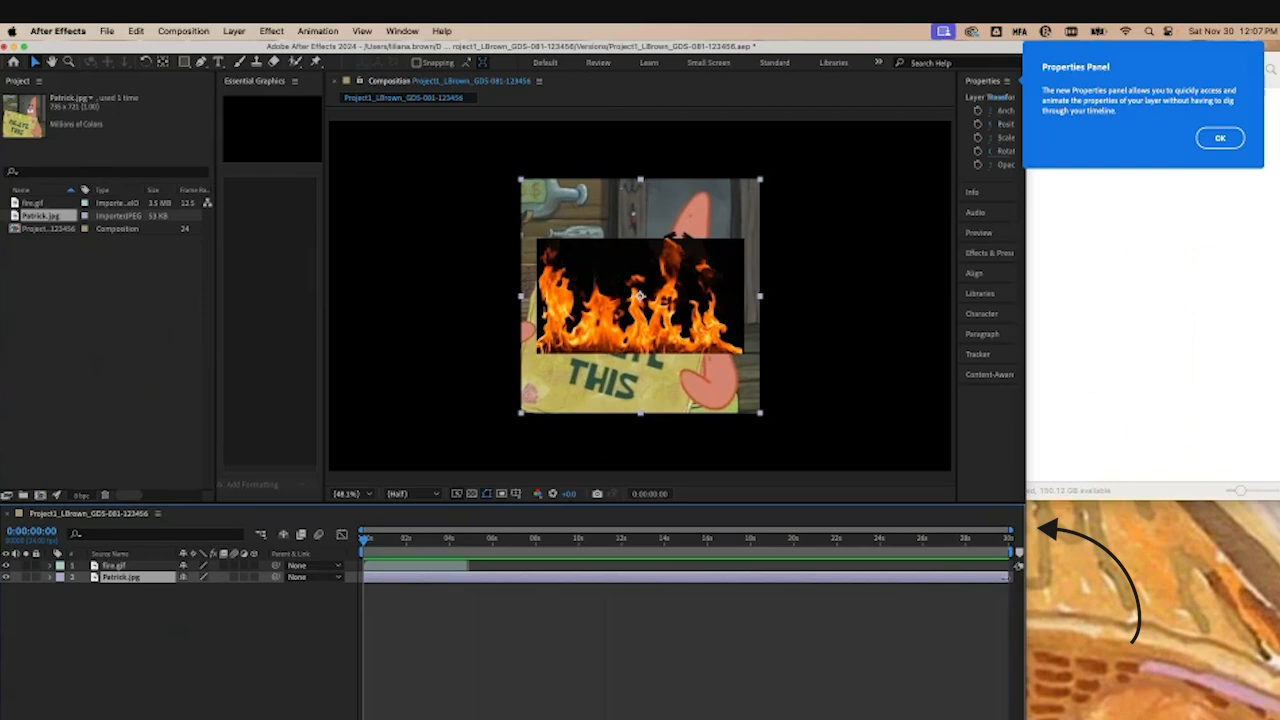
mouse_move(1010, 577)
mouse_down()
mouse_move(470, 577)
mouse_move(871, 577)
mouse_move(847, 577)
mouse_up()
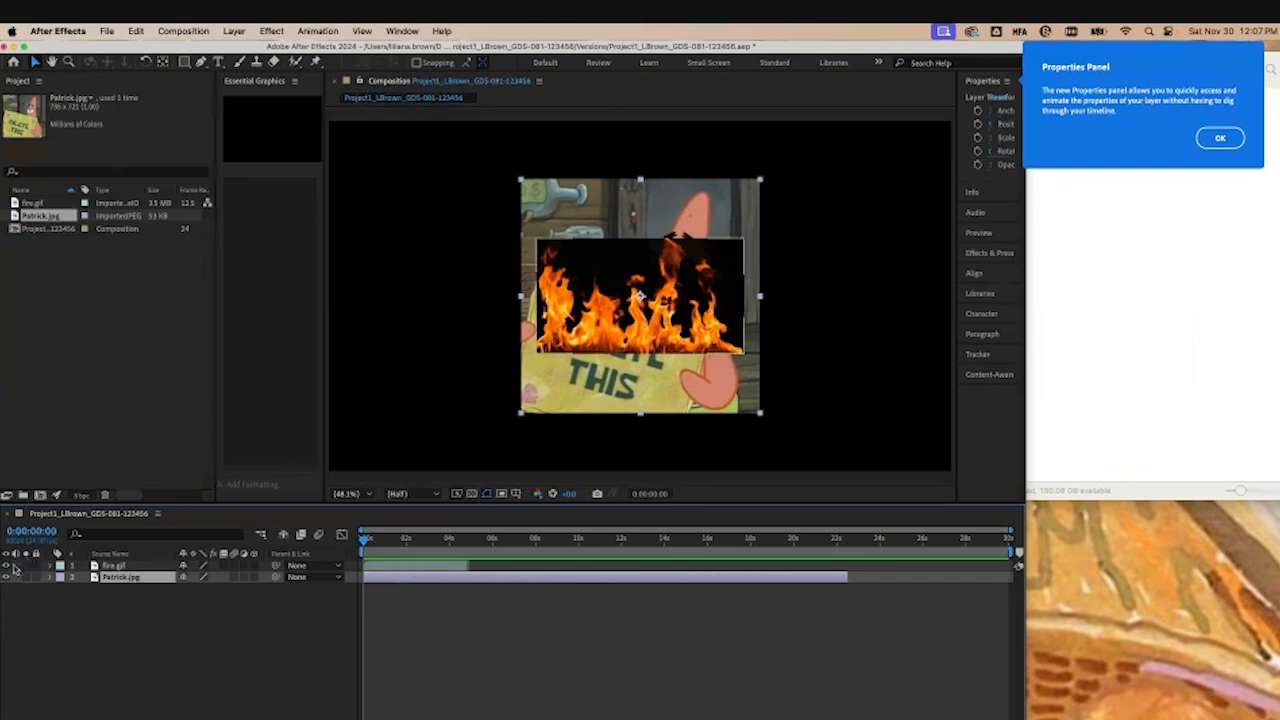
Step: Hide the fire.gif layer in the composition
click(6, 566)
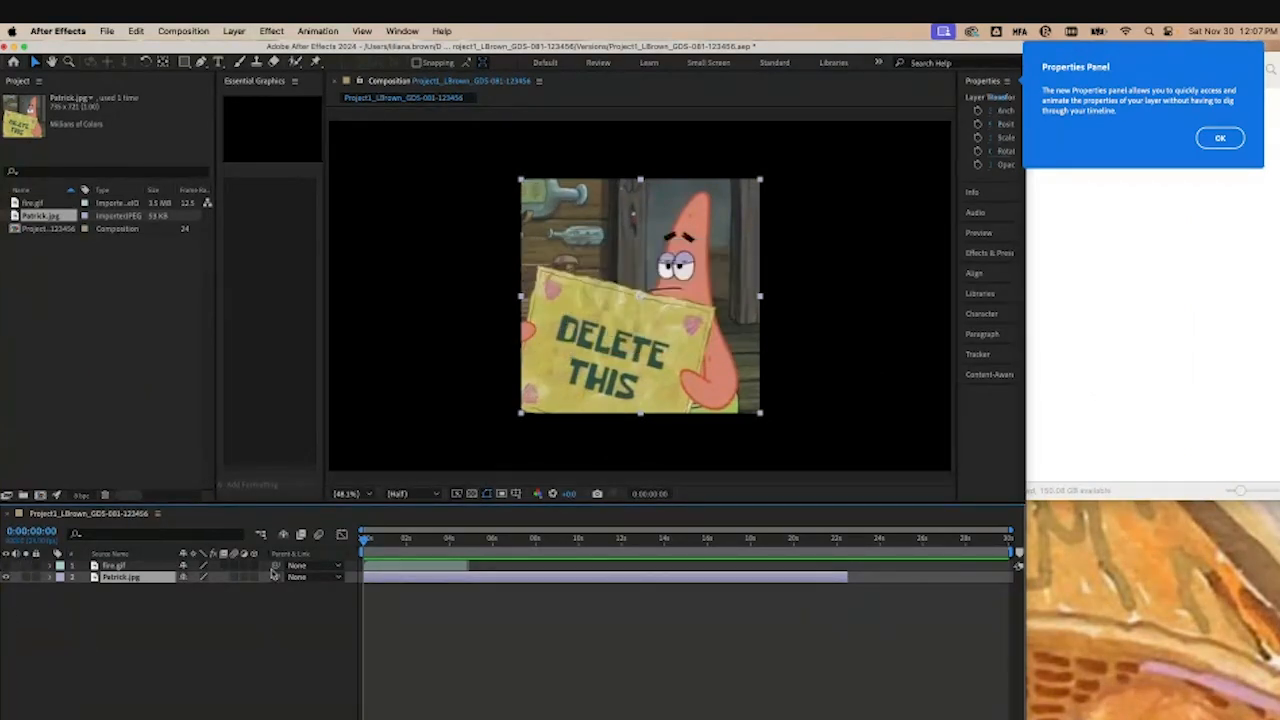
click(131, 337)
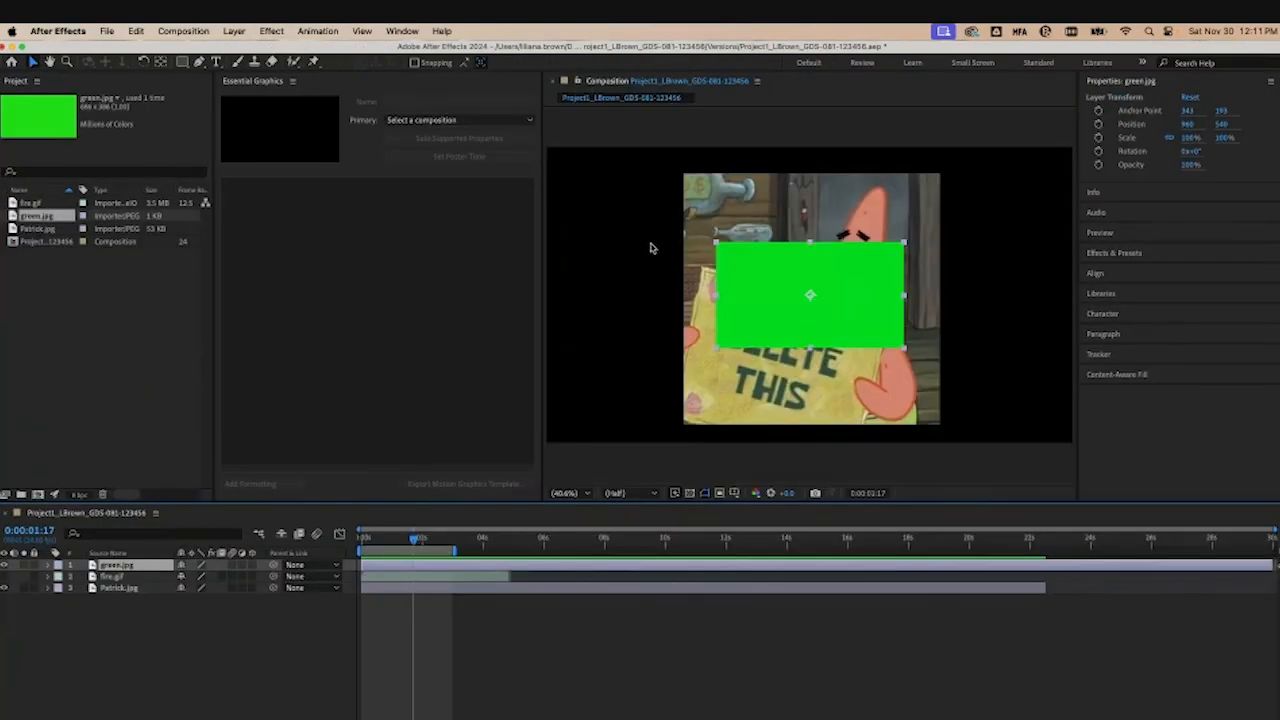
Step: Widen the Composition panel again by narrowing the Properties panel
click(1074, 302)
drag(1077, 298, 1143, 300)
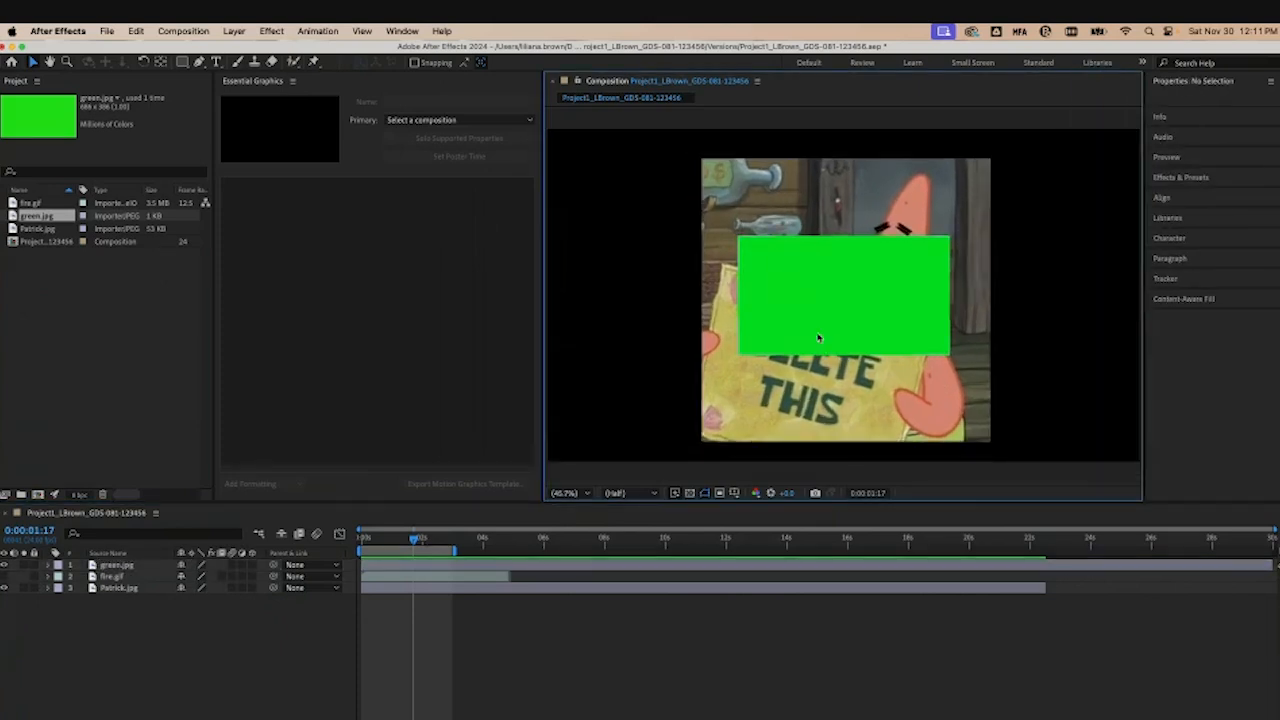
Step: Scale the green.jpg layer up so it fills the whole composition frame
click(845, 297)
drag(957, 360, 1142, 465)
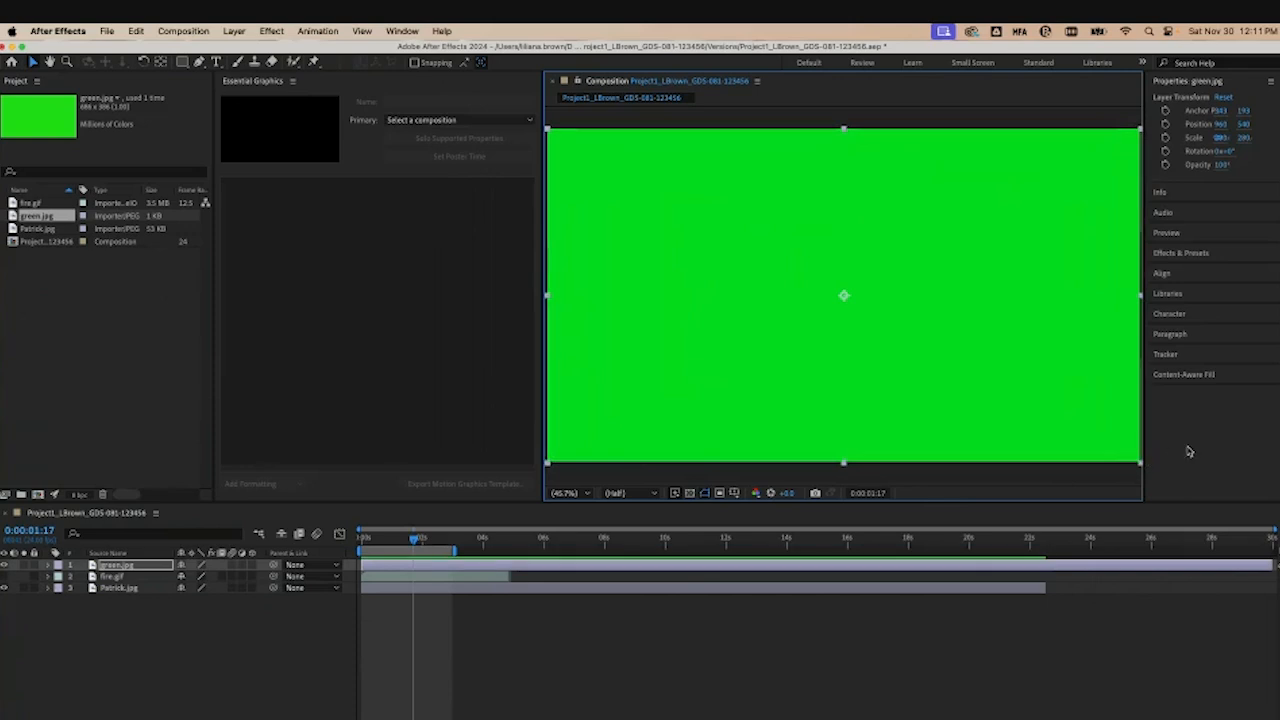
click(1120, 487)
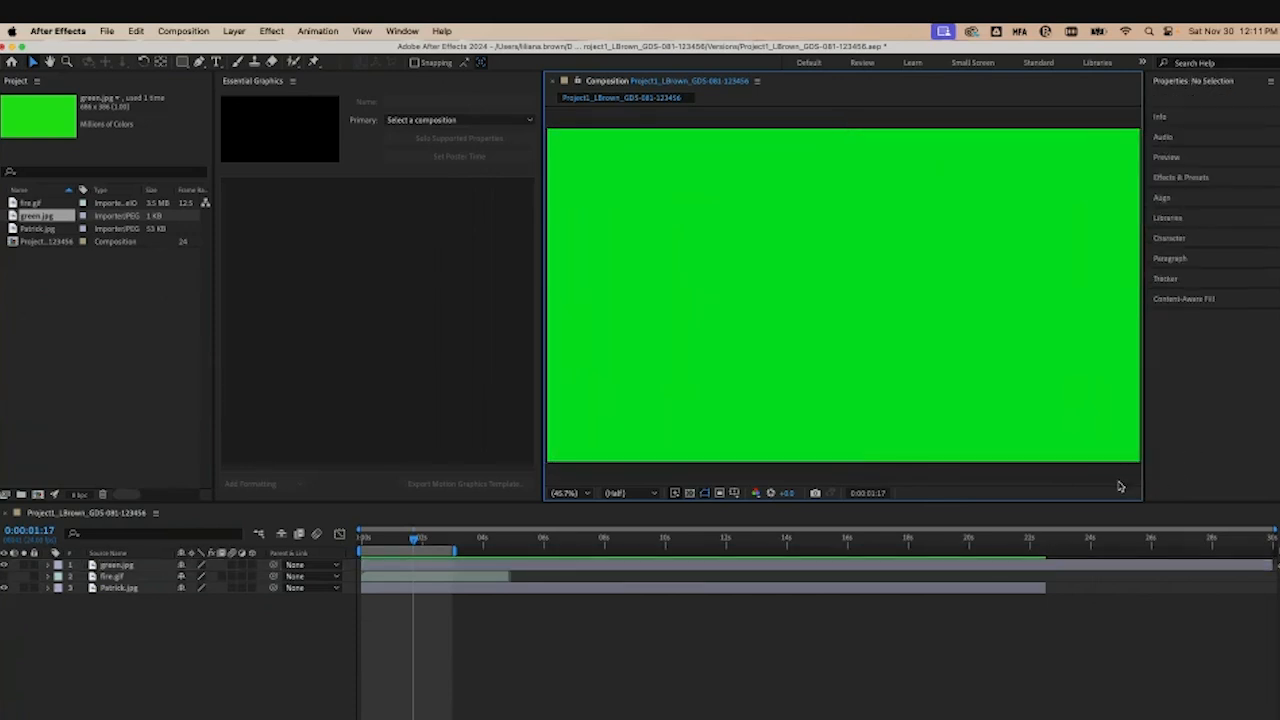
Step: Scale the green.jpg layer down and back up to fill the frame again
click(1020, 391)
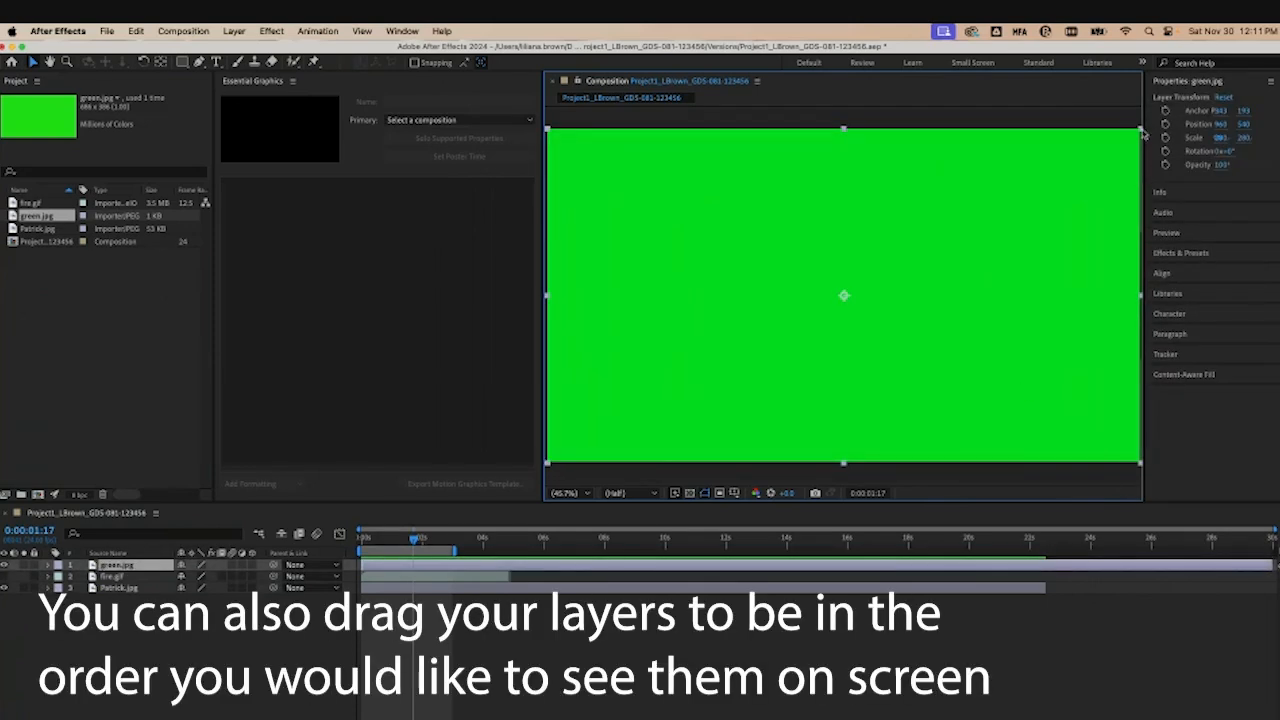
drag(1141, 133, 987, 275)
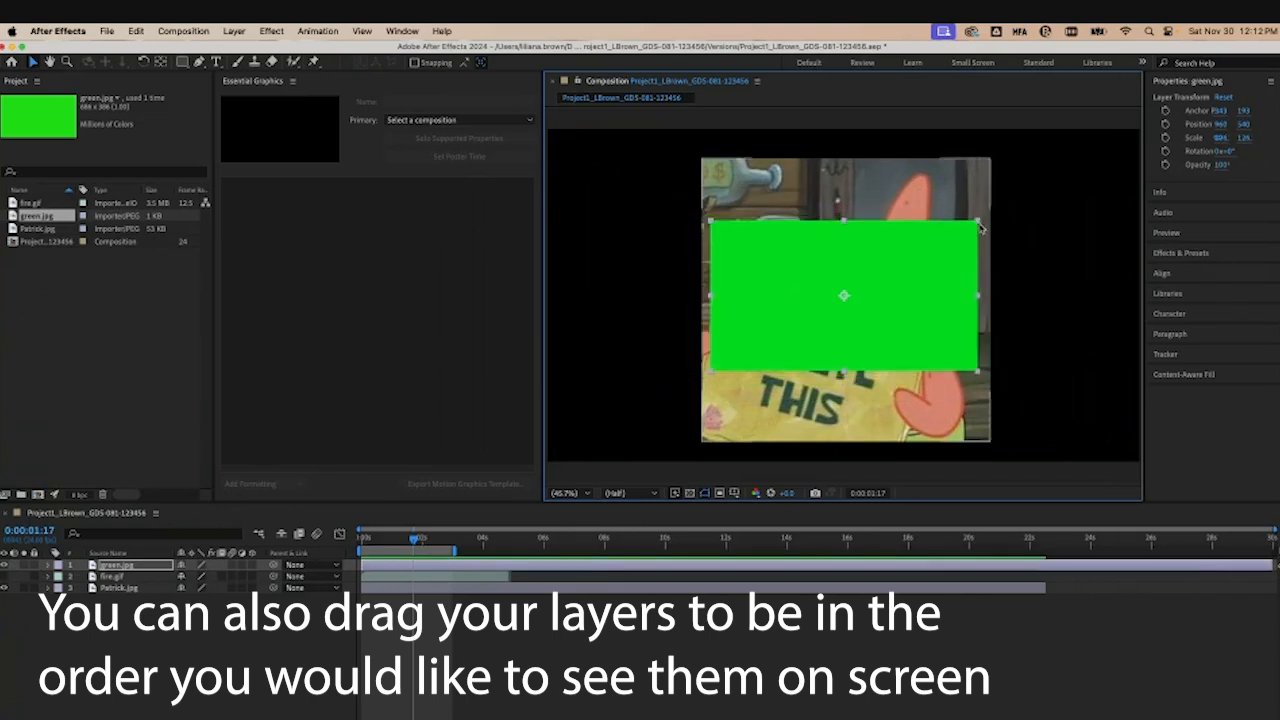
drag(987, 216, 1145, 133)
click(508, 326)
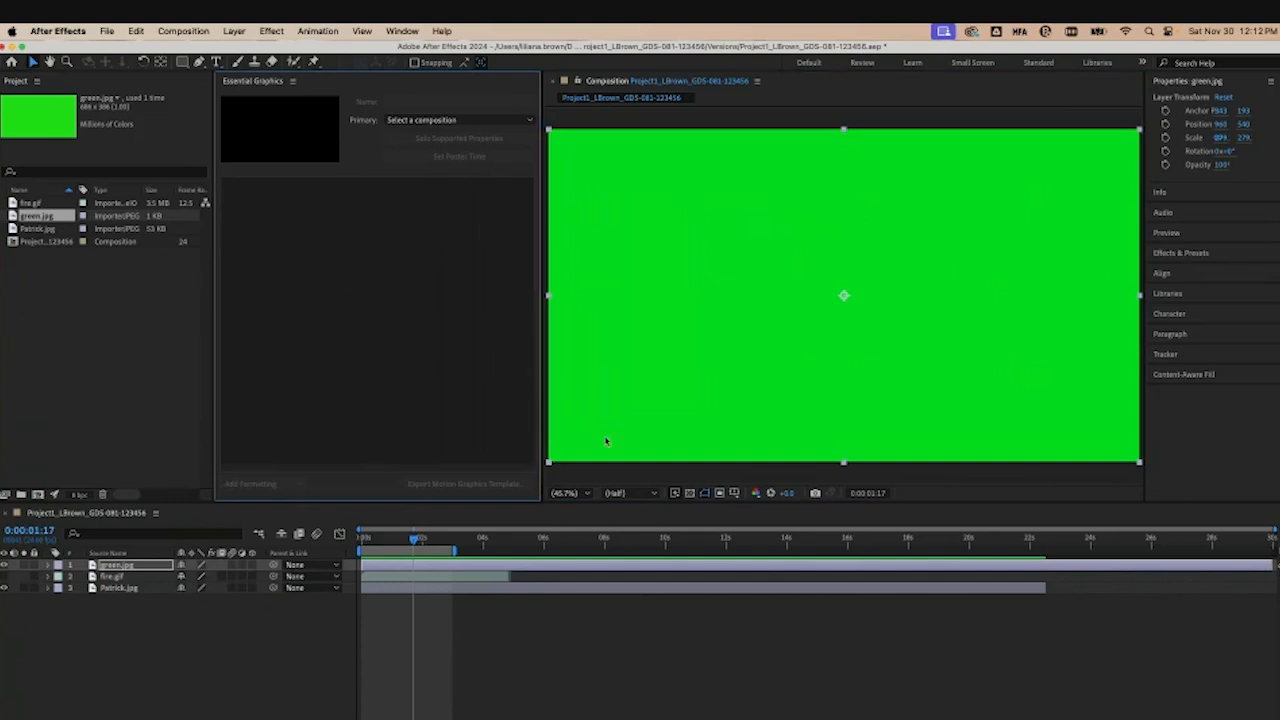
click(995, 478)
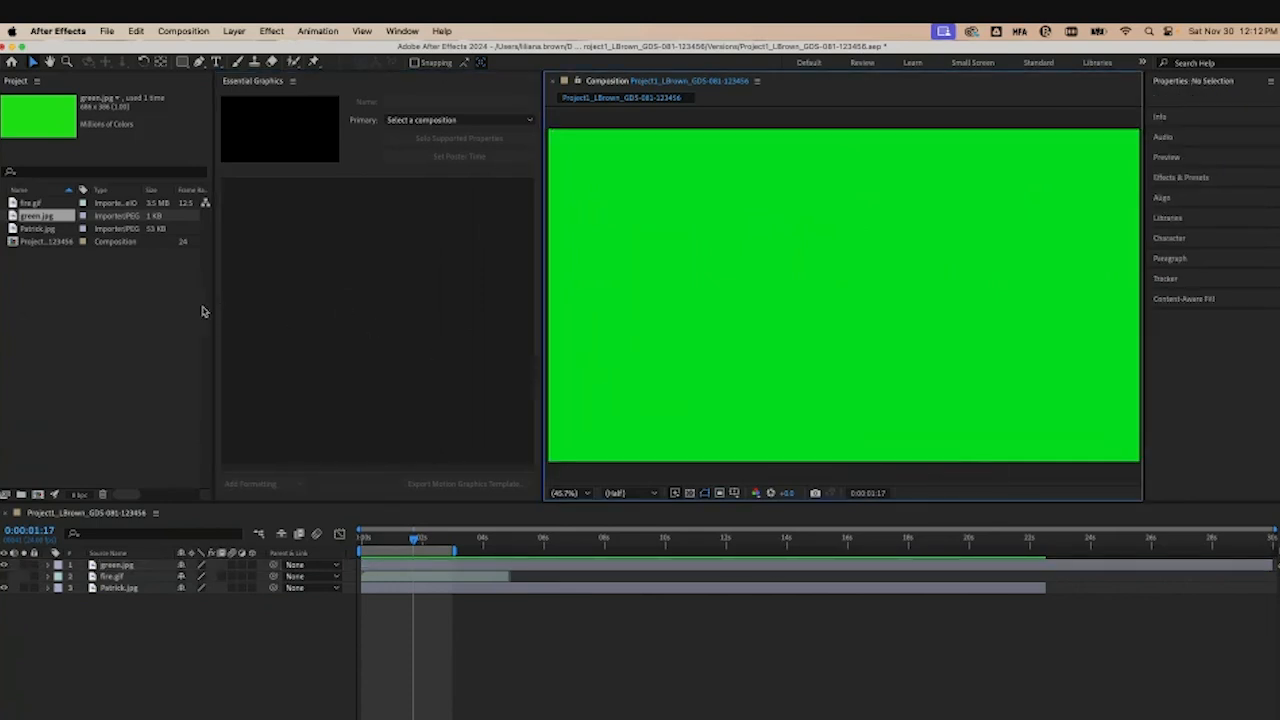
Step: Widen the Name column in the Project panel
drag(74, 189, 152, 189)
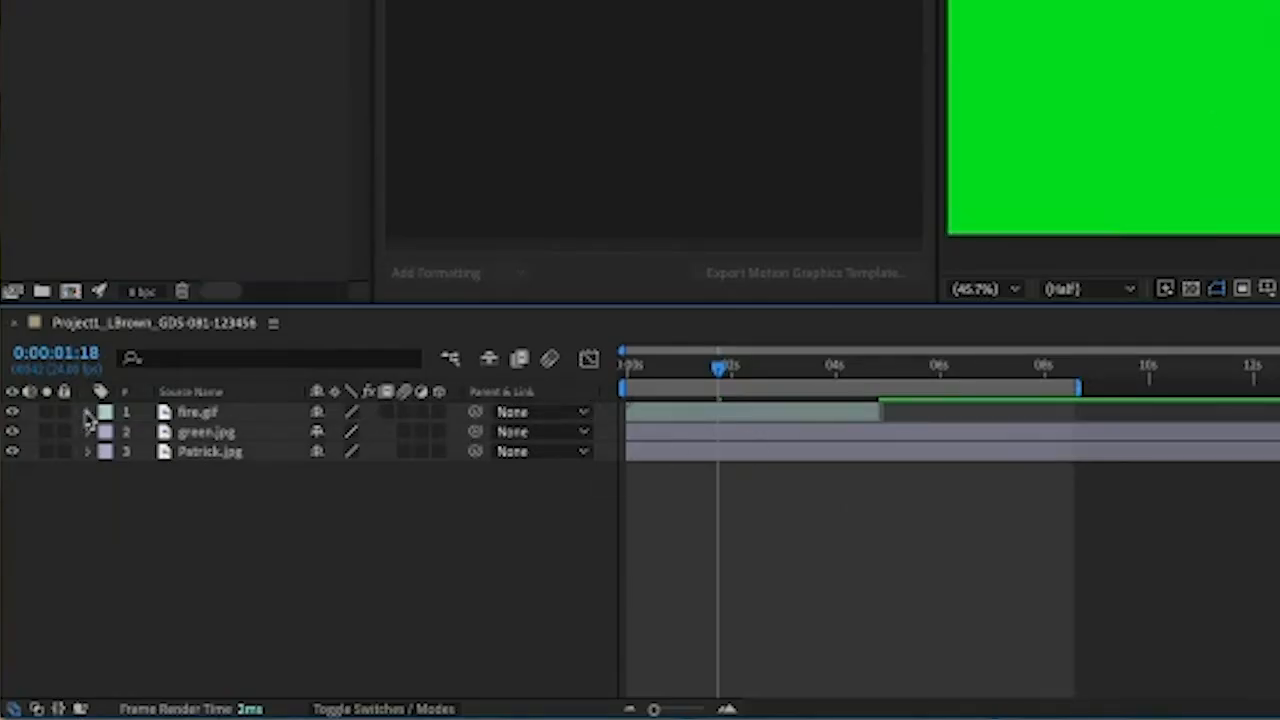
Step: Expand fire.gif's Transform properties and return the playhead to the start
click(88, 413)
click(110, 433)
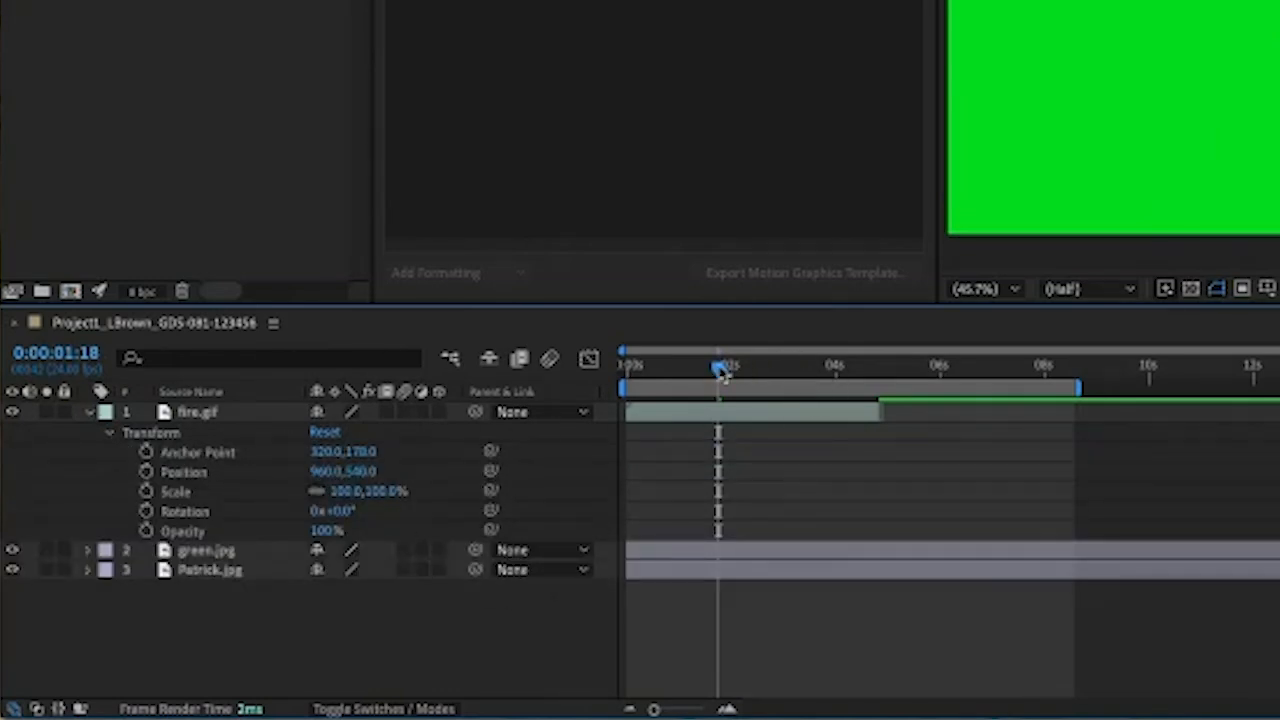
drag(720, 370, 628, 370)
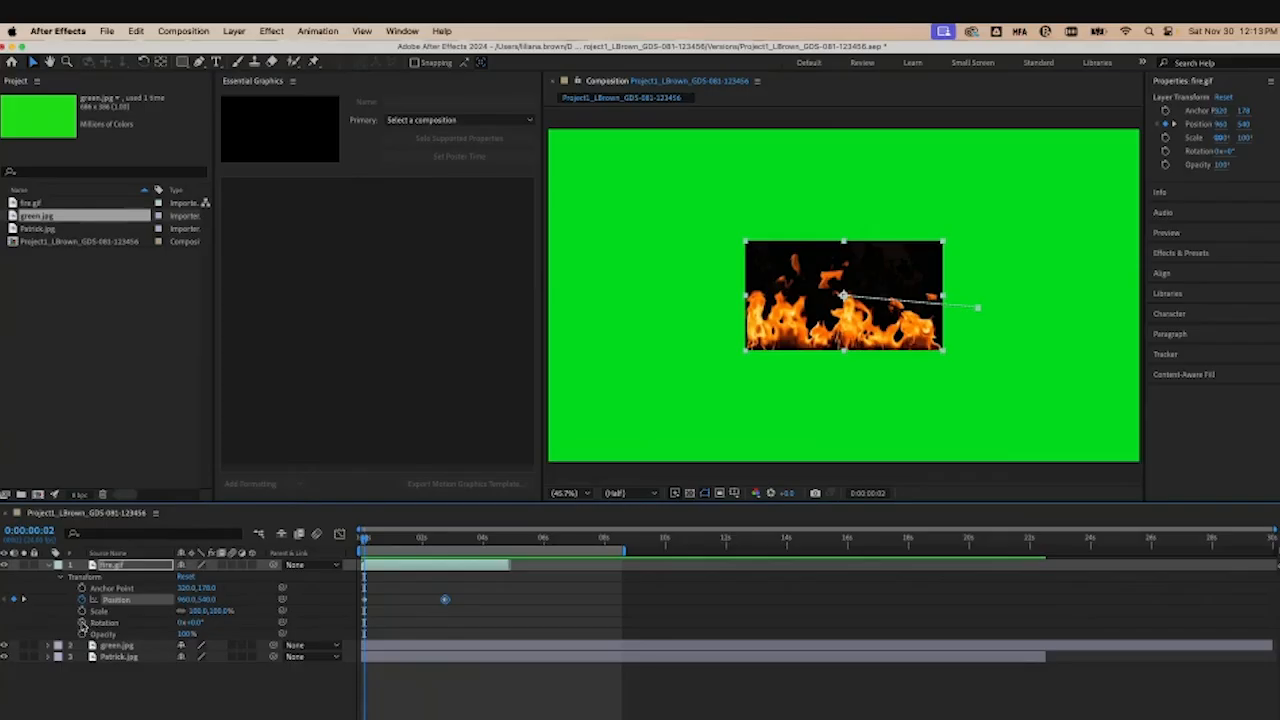
Step: Keyframe fire.gif's Rotation and rotate the layer to -40° at 0:00:02:18
click(176, 359)
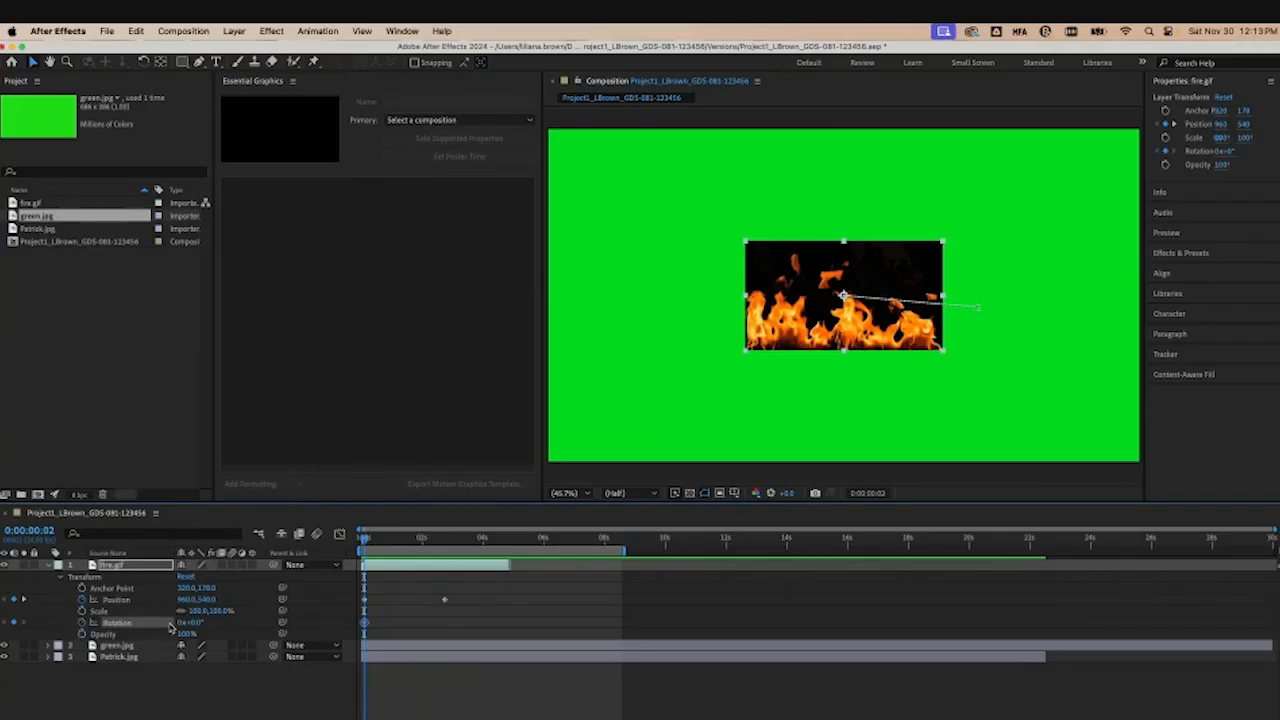
drag(196, 624, 254, 624)
drag(362, 538, 445, 538)
drag(190, 624, 147, 631)
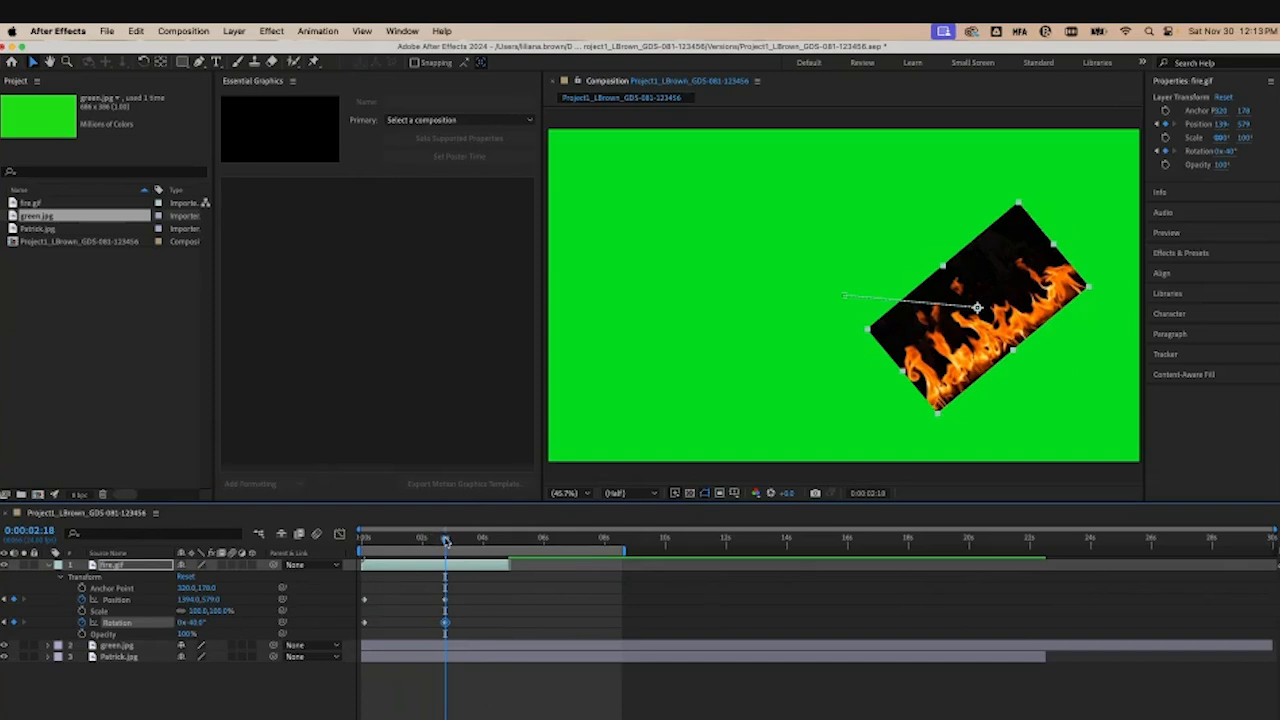
Step: Play the rotation animation and shift its second keyframe earlier
key(space)
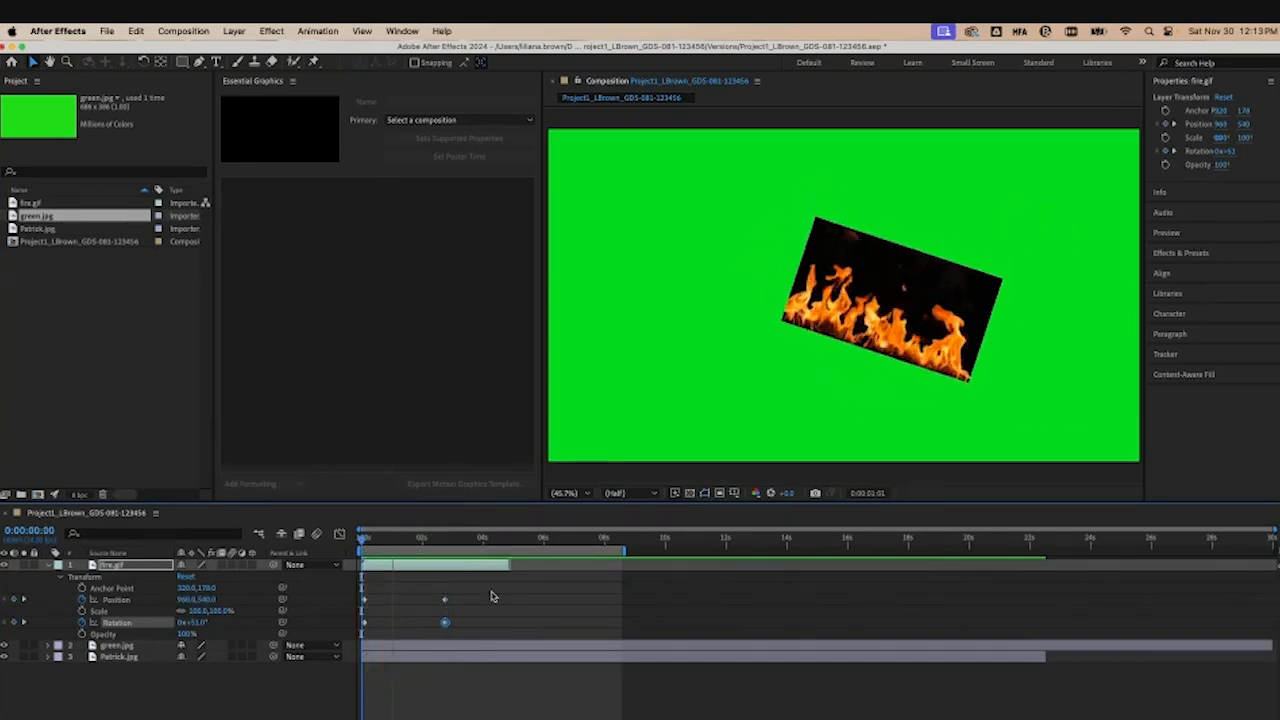
drag(446, 623, 402, 623)
key(Home)
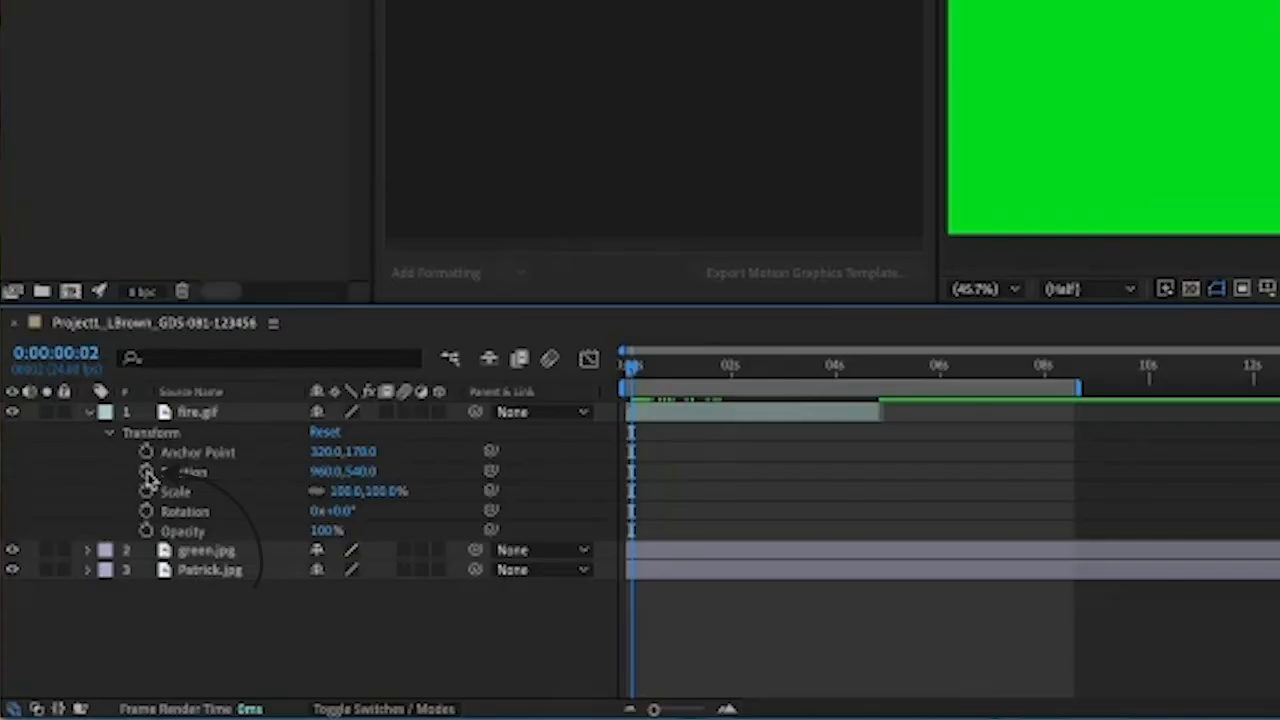
Step: Keyframe fire.gif's Position at the start and move the layer down and right at 0:00:02:16
click(176, 313)
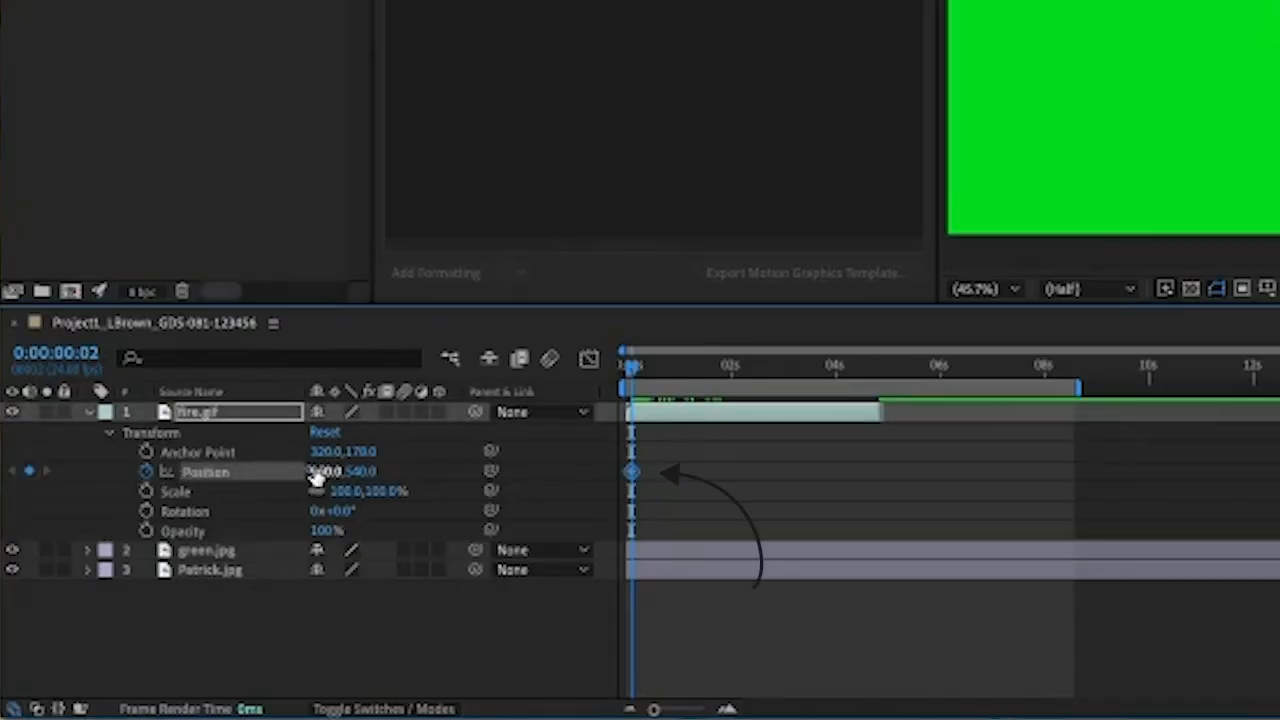
drag(631, 366, 660, 379)
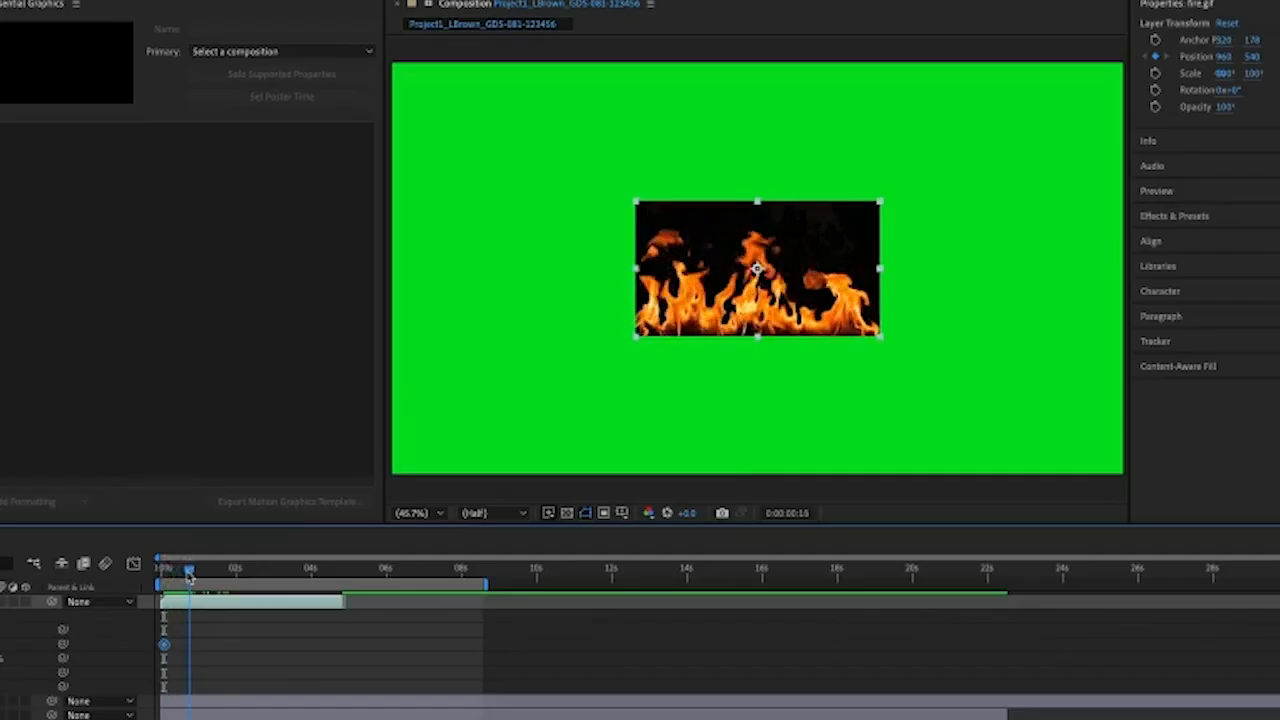
drag(188, 575, 265, 585)
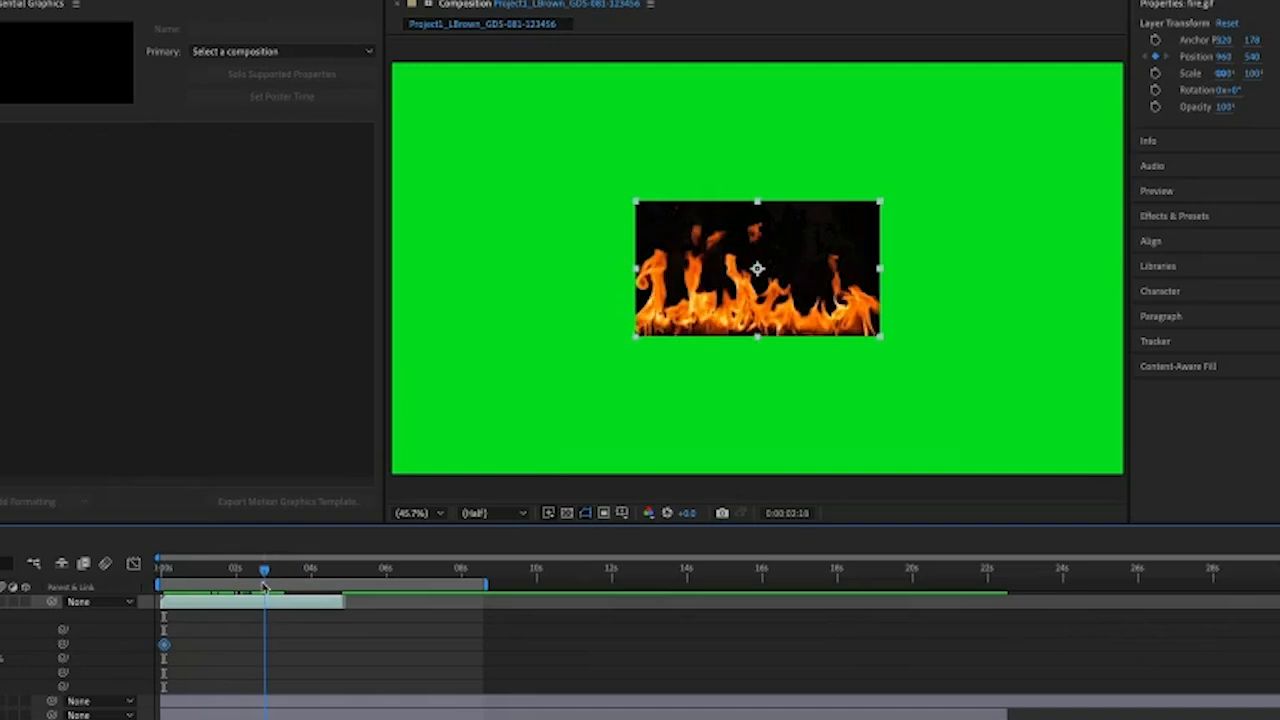
drag(757, 268, 757, 281)
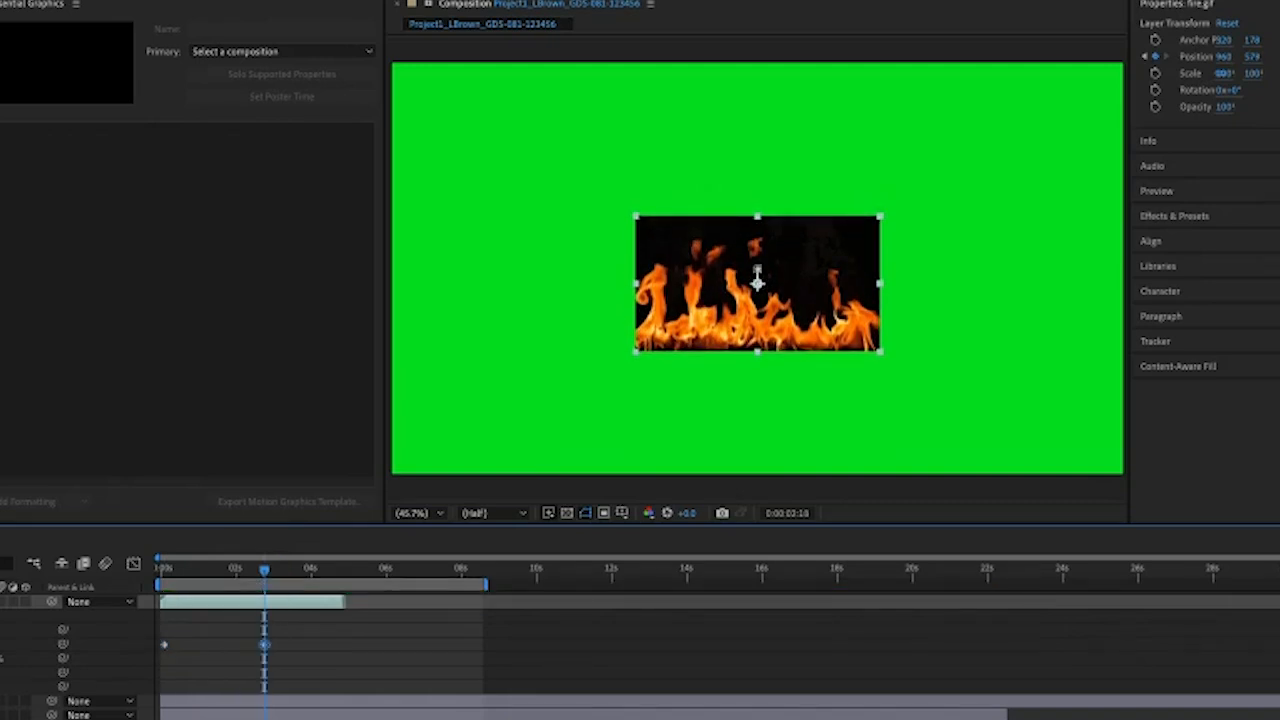
drag(757, 283, 923, 284)
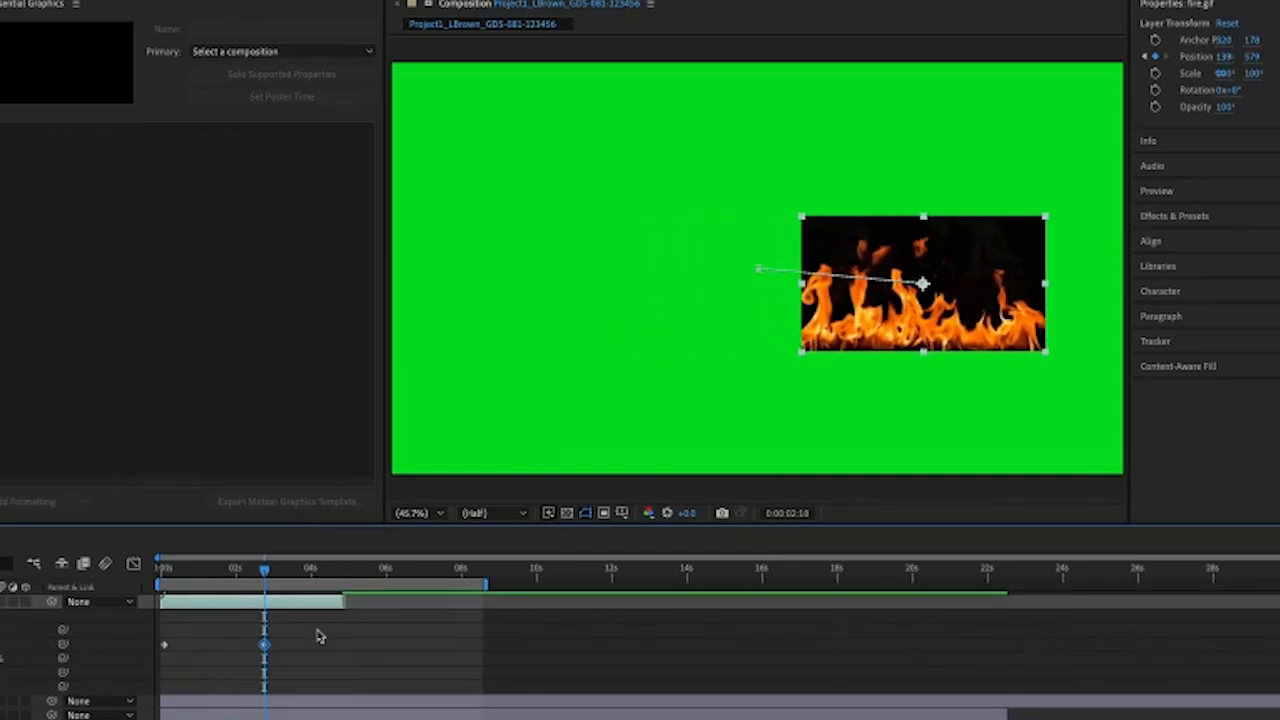
Step: Return to the start to review the fire.gif position animation
drag(265, 570, 160, 569)
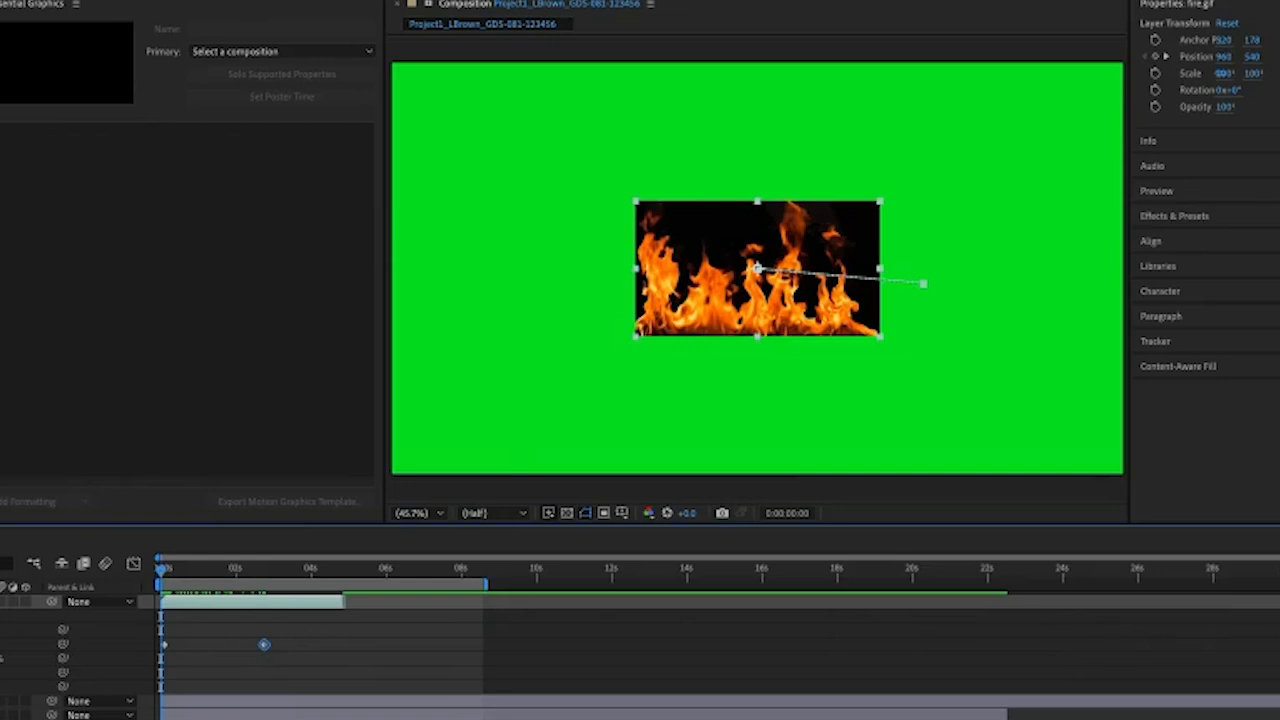
click(267, 622)
Step: Move fire.gif down and right to position 1394, 579 at 0:00:02:18 and preview the motion
drag(450, 540, 446, 540)
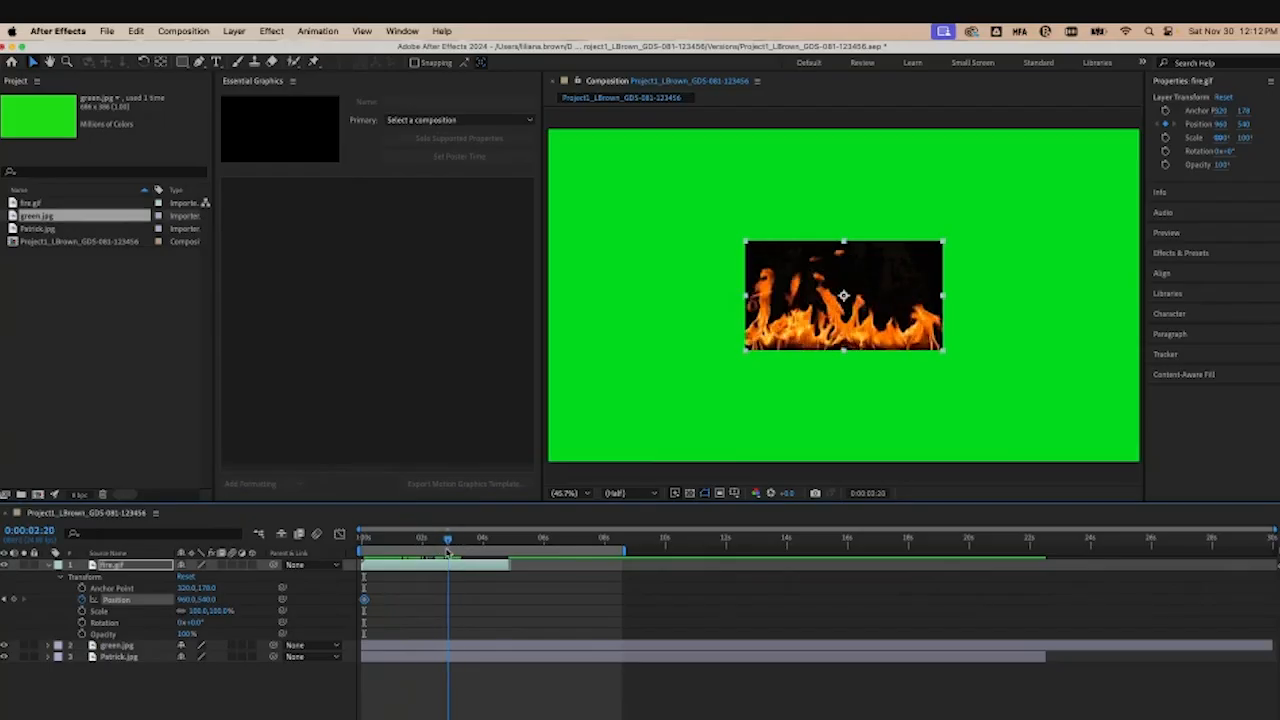
click(203, 599)
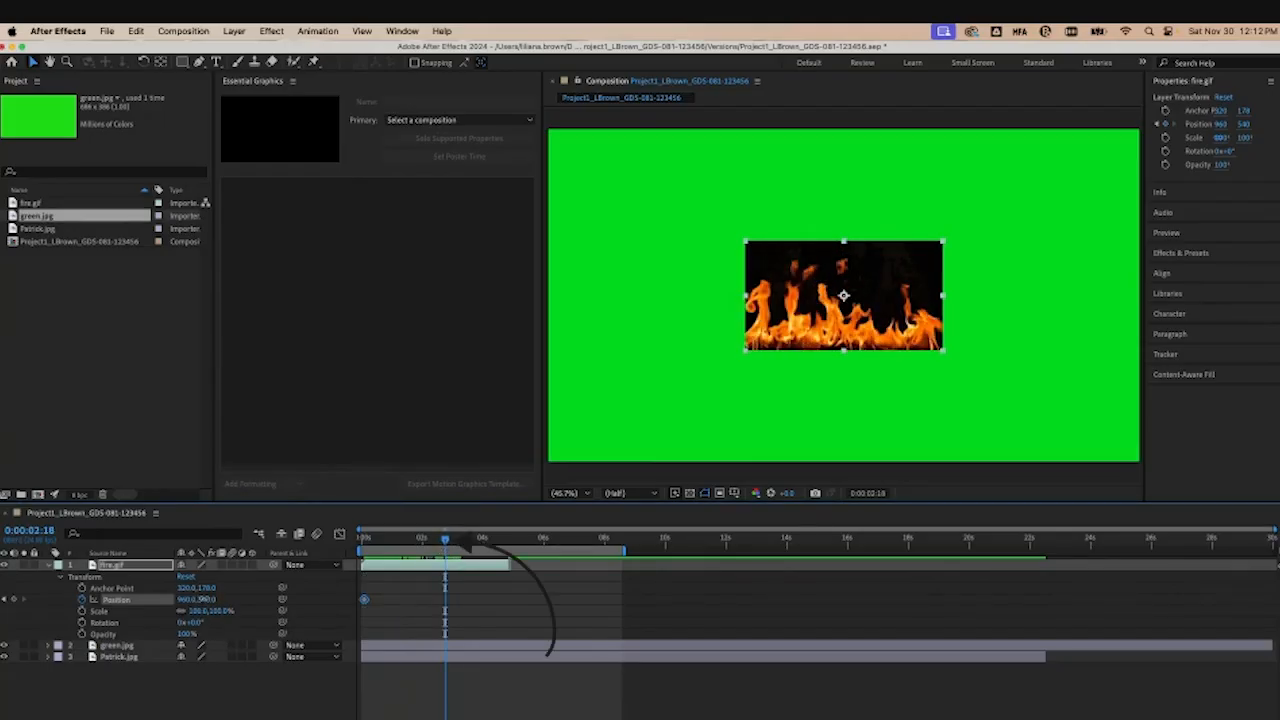
drag(843, 295, 843, 307)
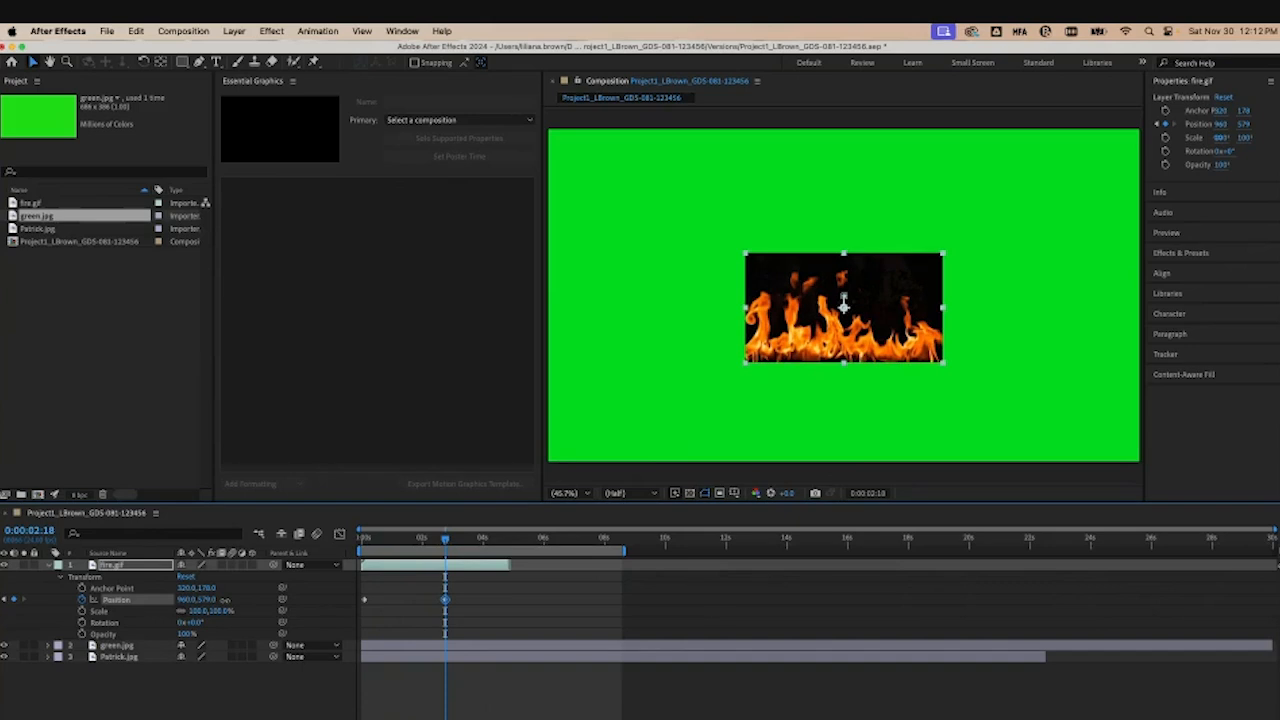
drag(843, 307, 977, 307)
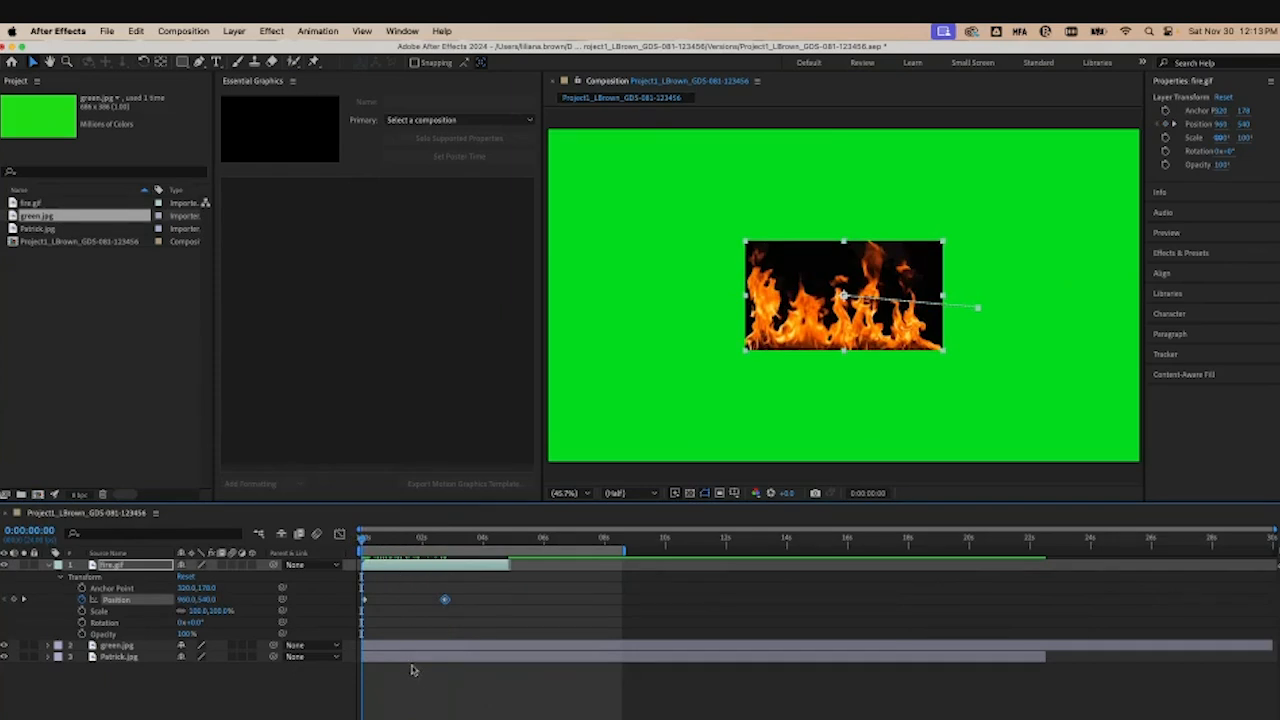
key(space)
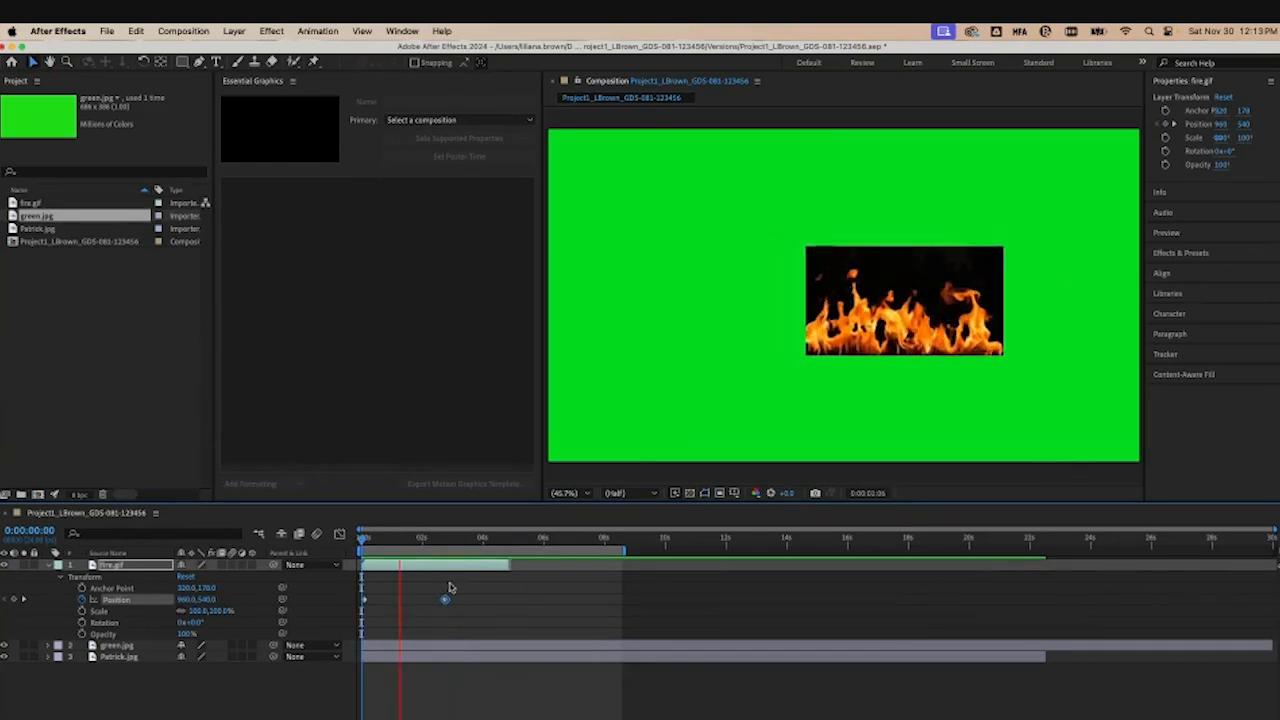
key(space)
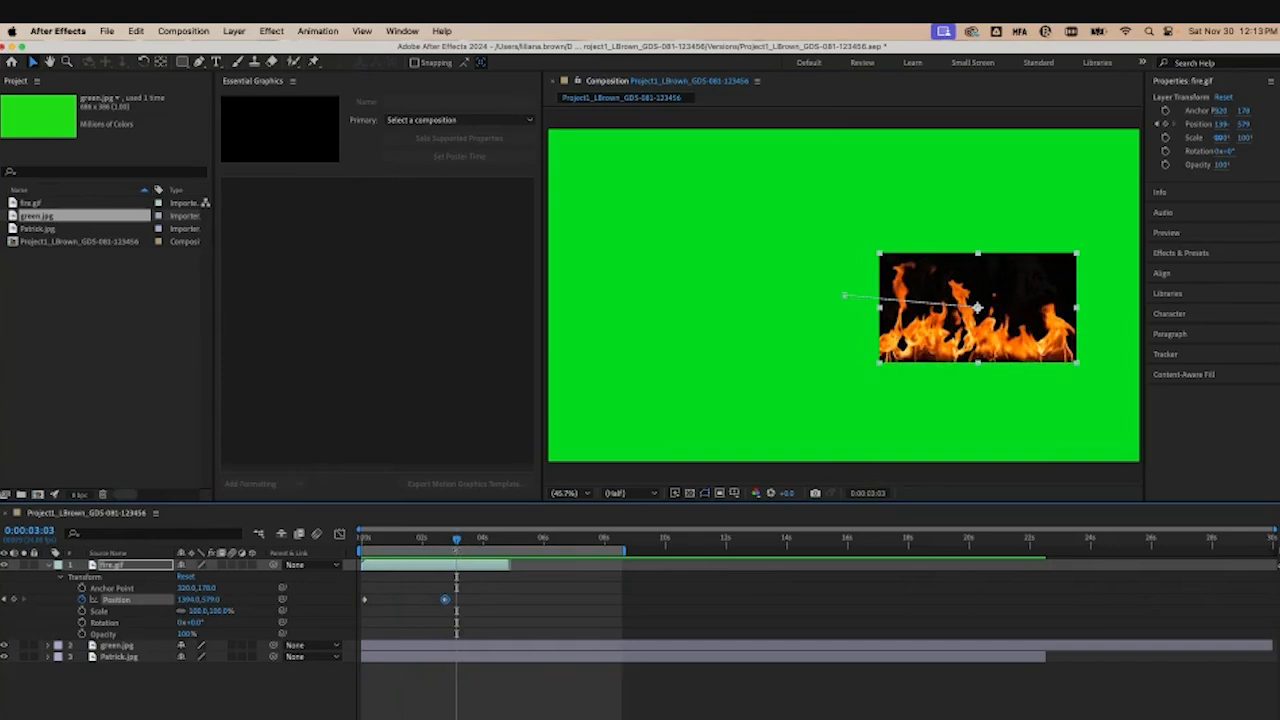
Step: Keyframe fire.gif's Rotation at 51° at the start and -40° at 0:00:02:18, then preview
drag(457, 540, 365, 550)
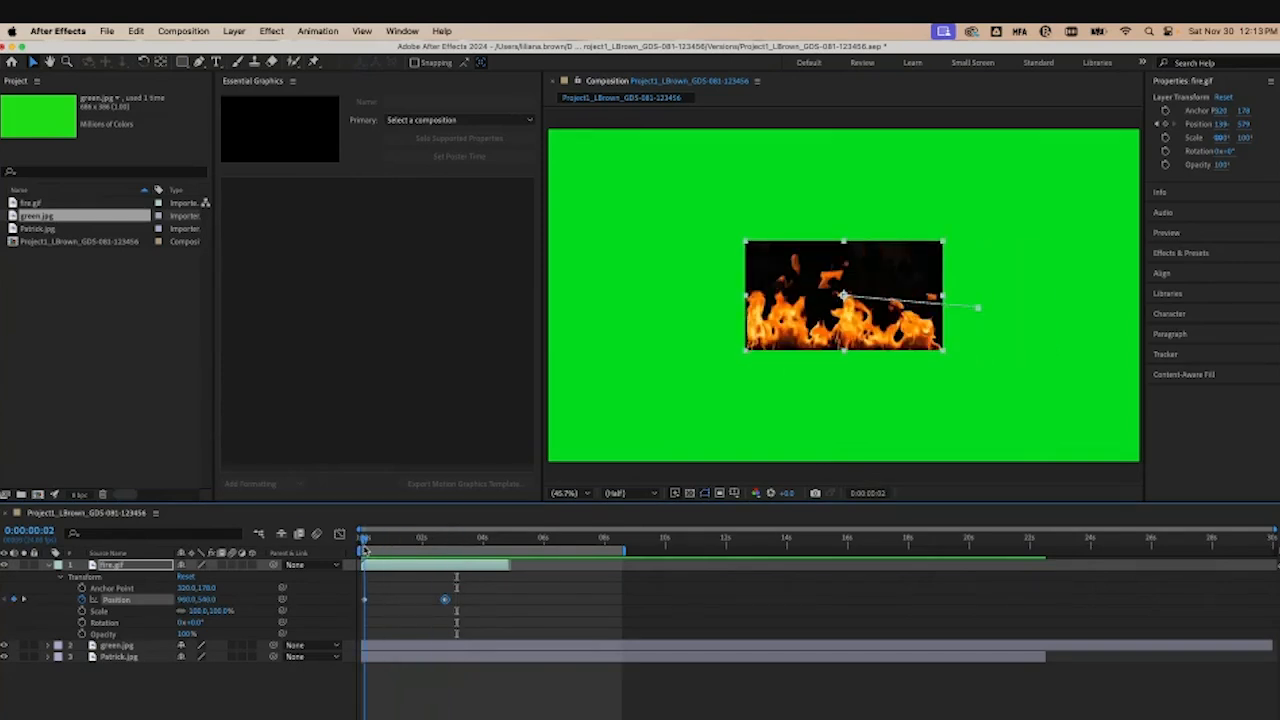
click(83, 622)
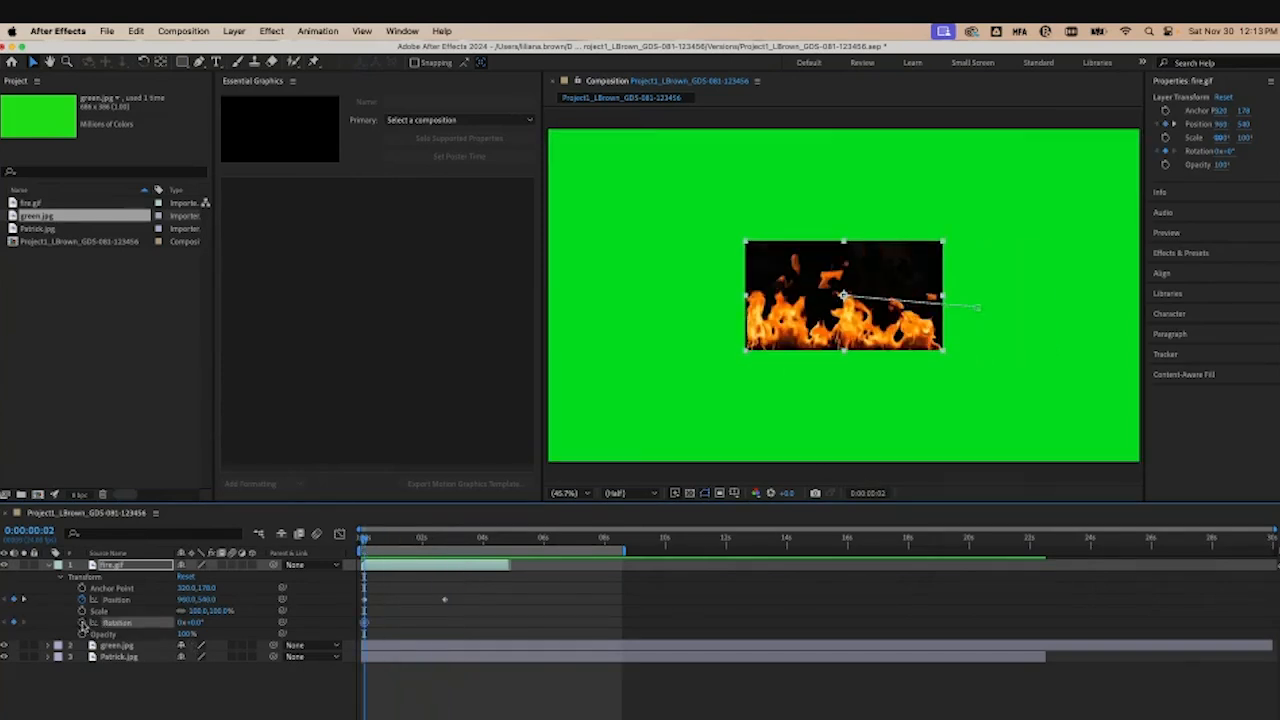
drag(197, 626, 248, 626)
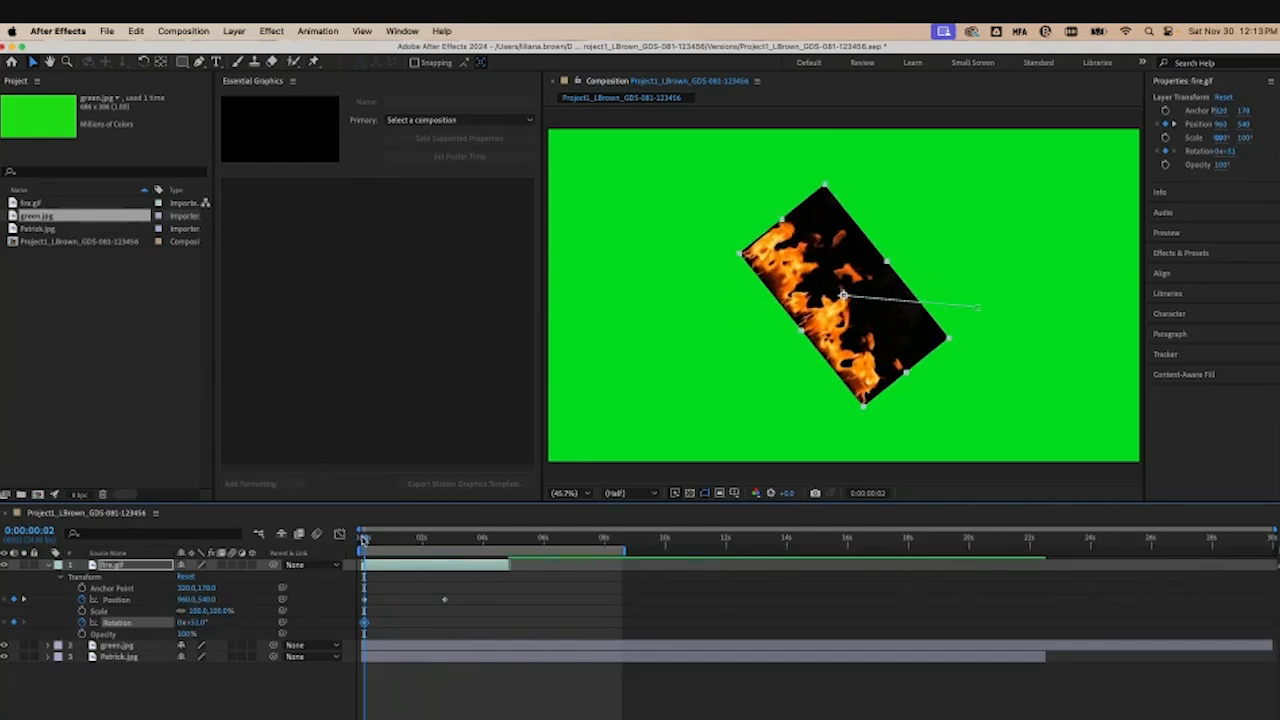
drag(364, 541, 445, 540)
drag(195, 624, 106, 623)
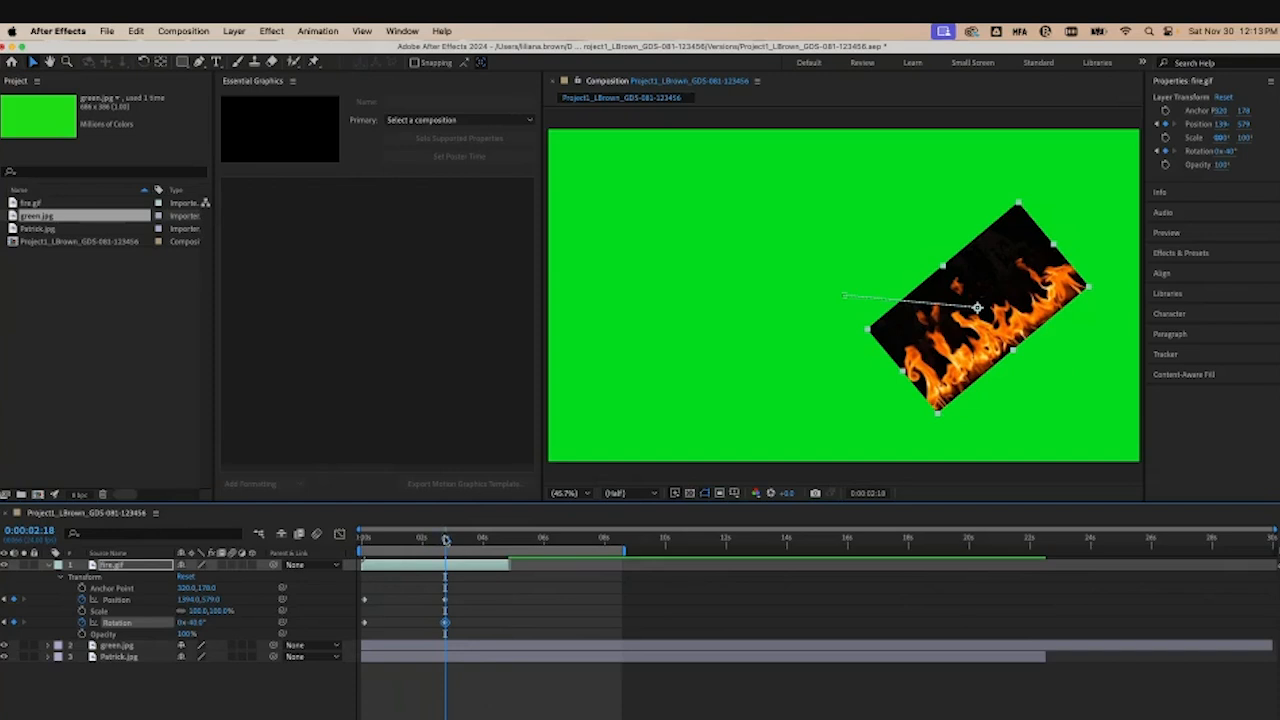
key(space)
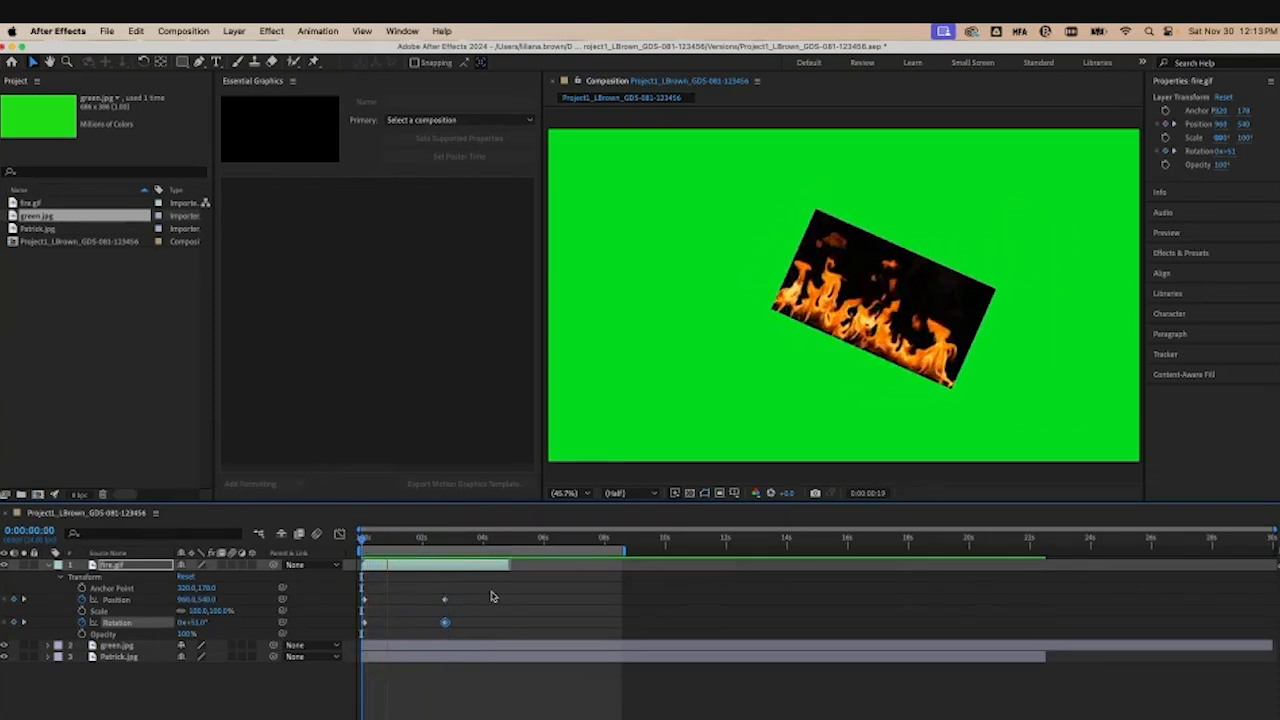
key(space)
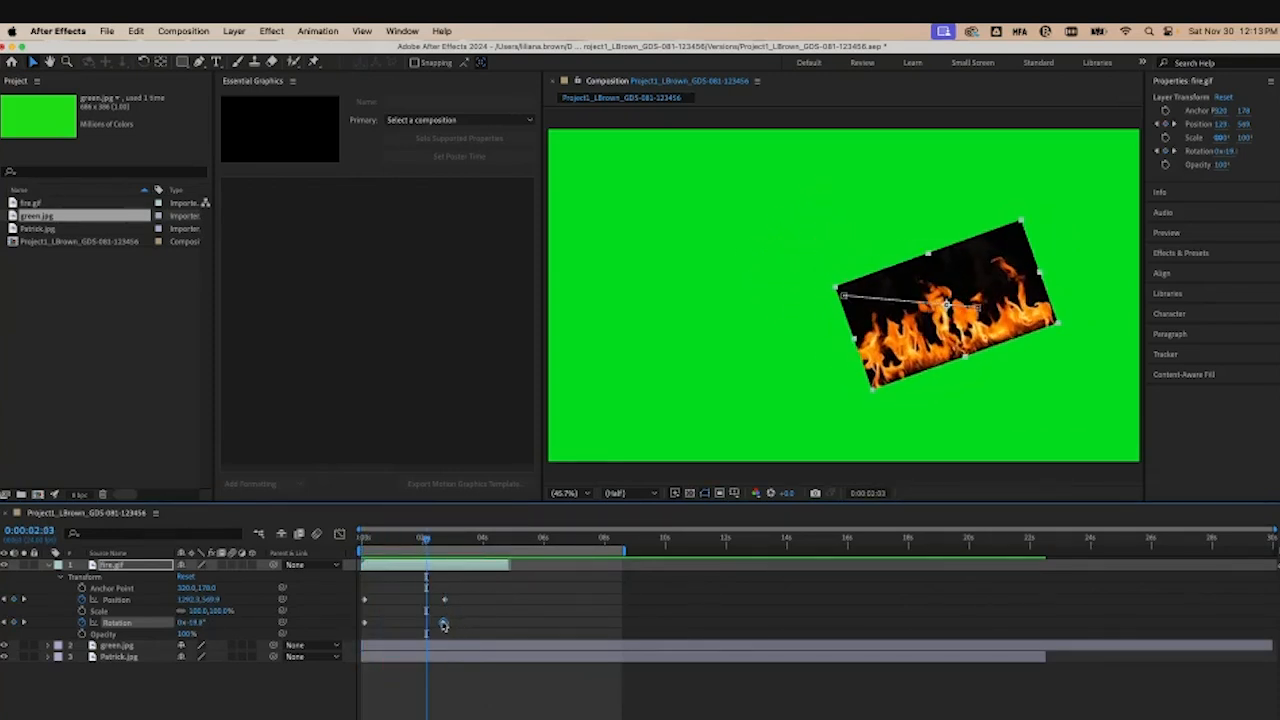
Step: Shift the second Rotation keyframe earlier on the timeline and preview the result
drag(443, 625, 402, 622)
key(space)
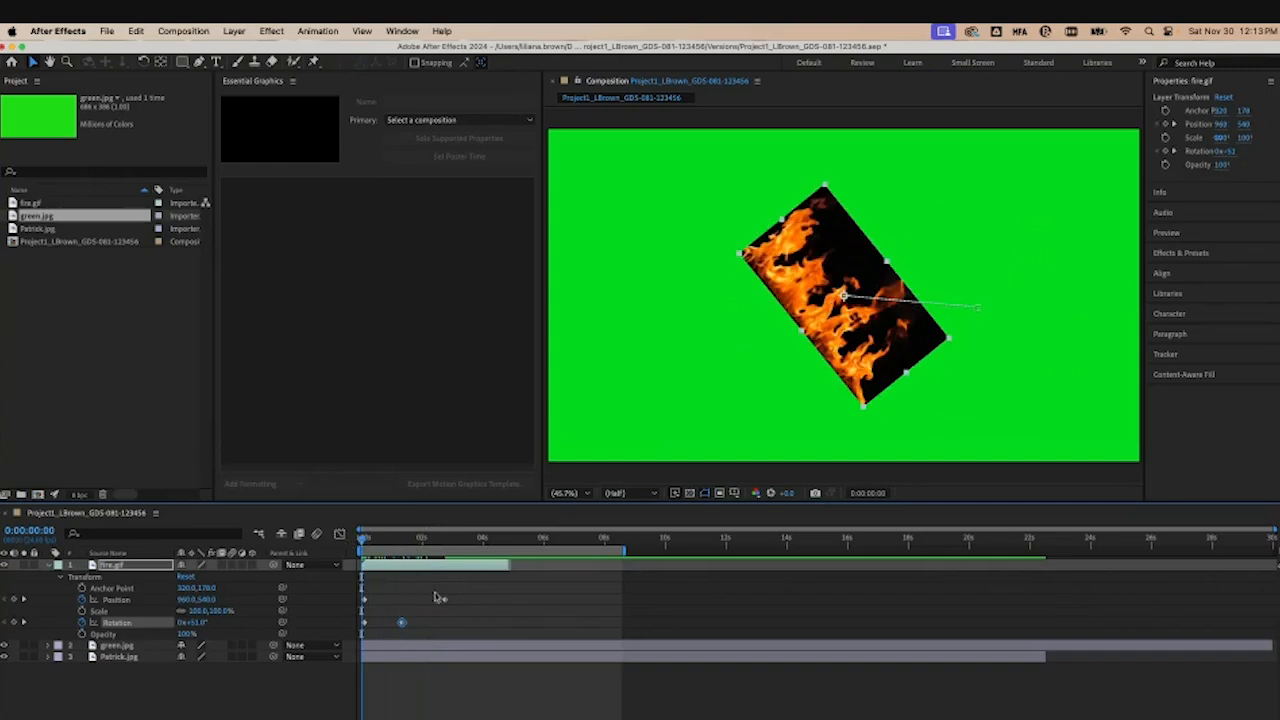
key(space)
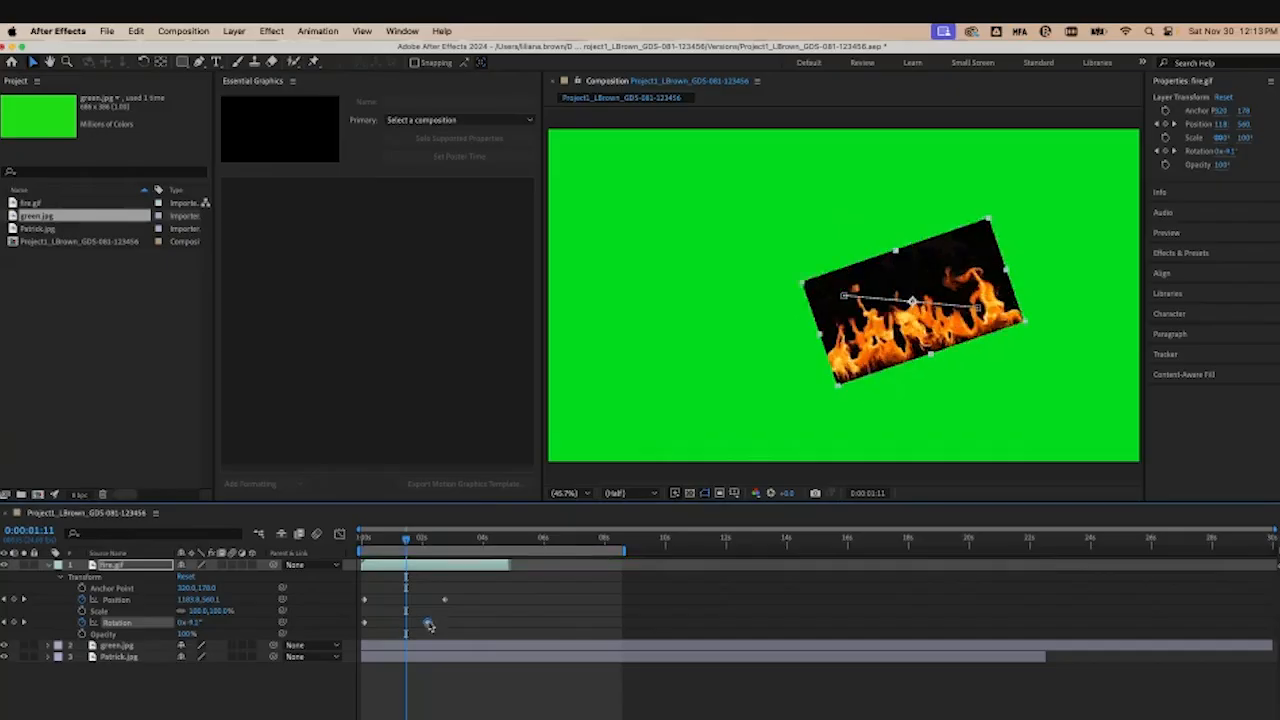
Step: Move the second Rotation keyframe later to about 0:00:04:11 and preview from the start
drag(428, 624, 489, 622)
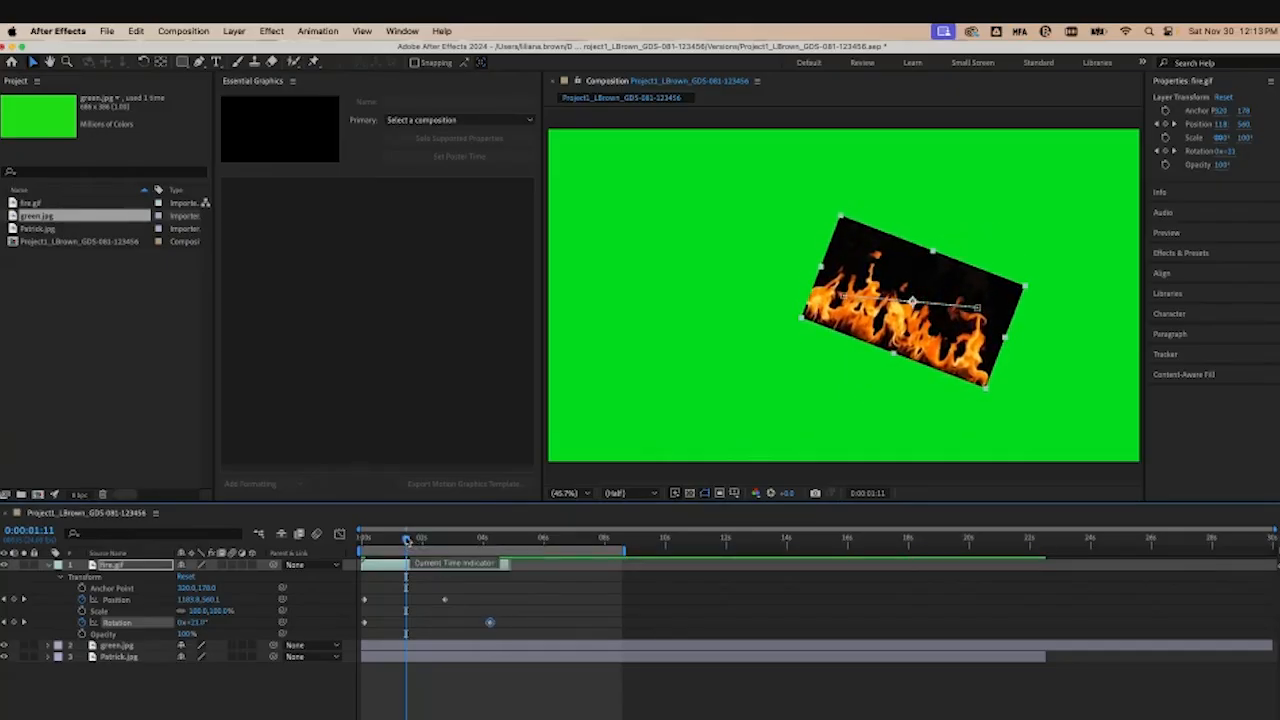
drag(407, 540, 362, 543)
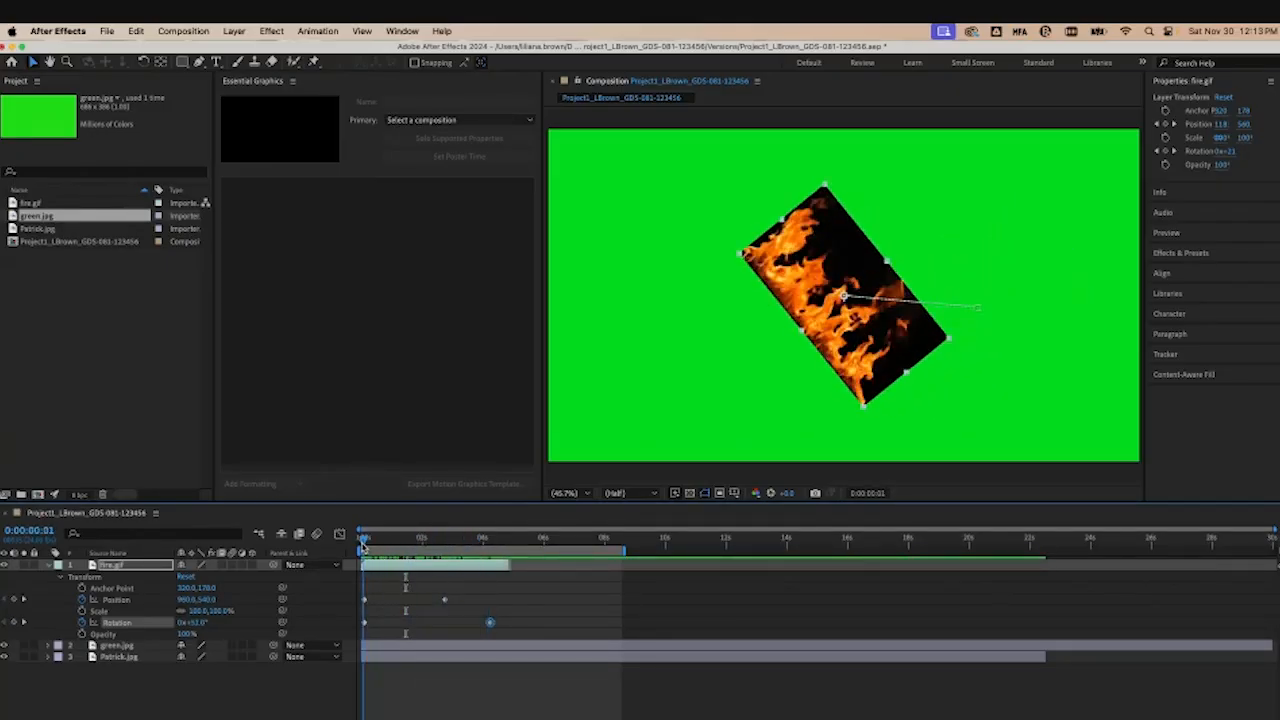
key(space)
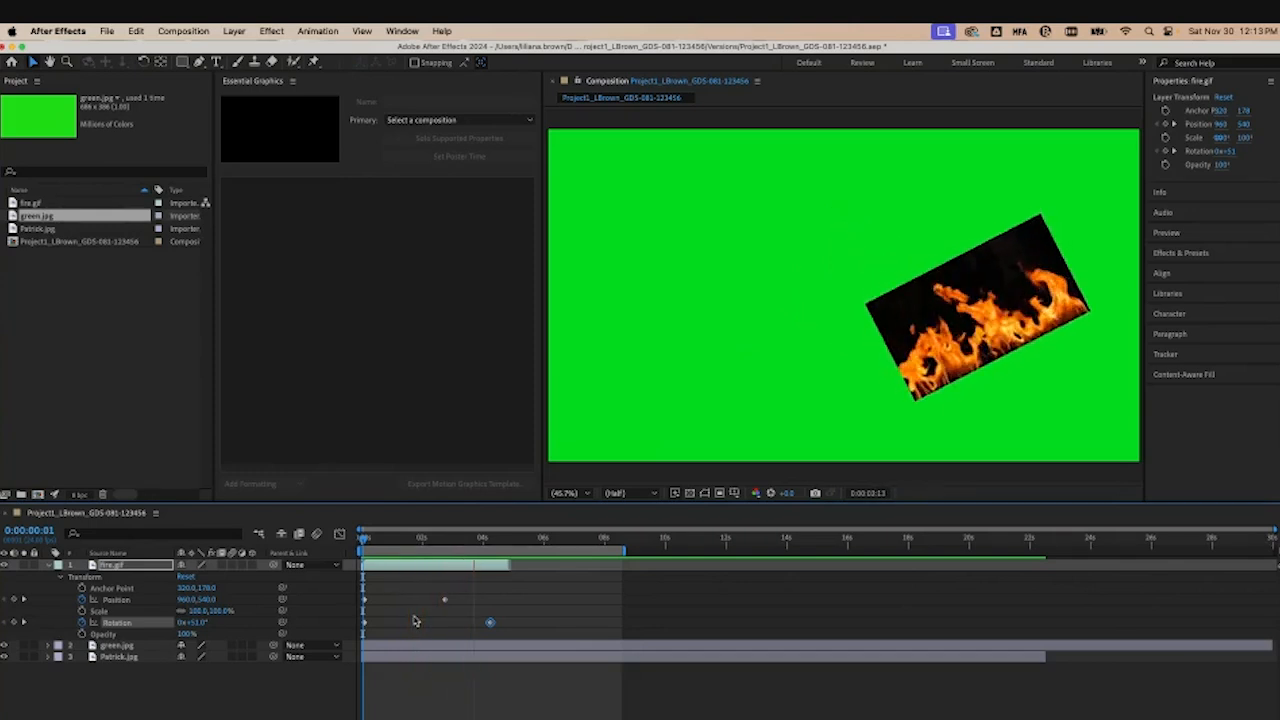
key(space)
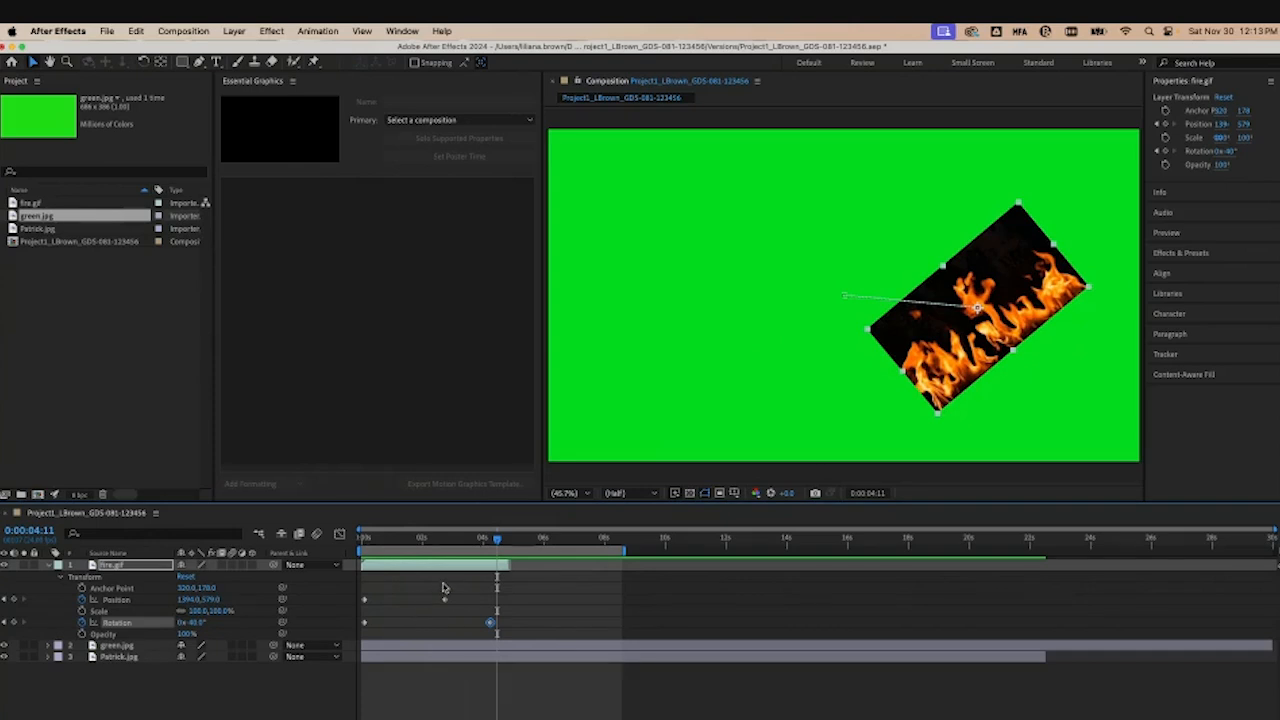
Step: Add a 189.5° Rotation keyframe at 0:00:01:17 and preview the animation
drag(502, 541, 414, 541)
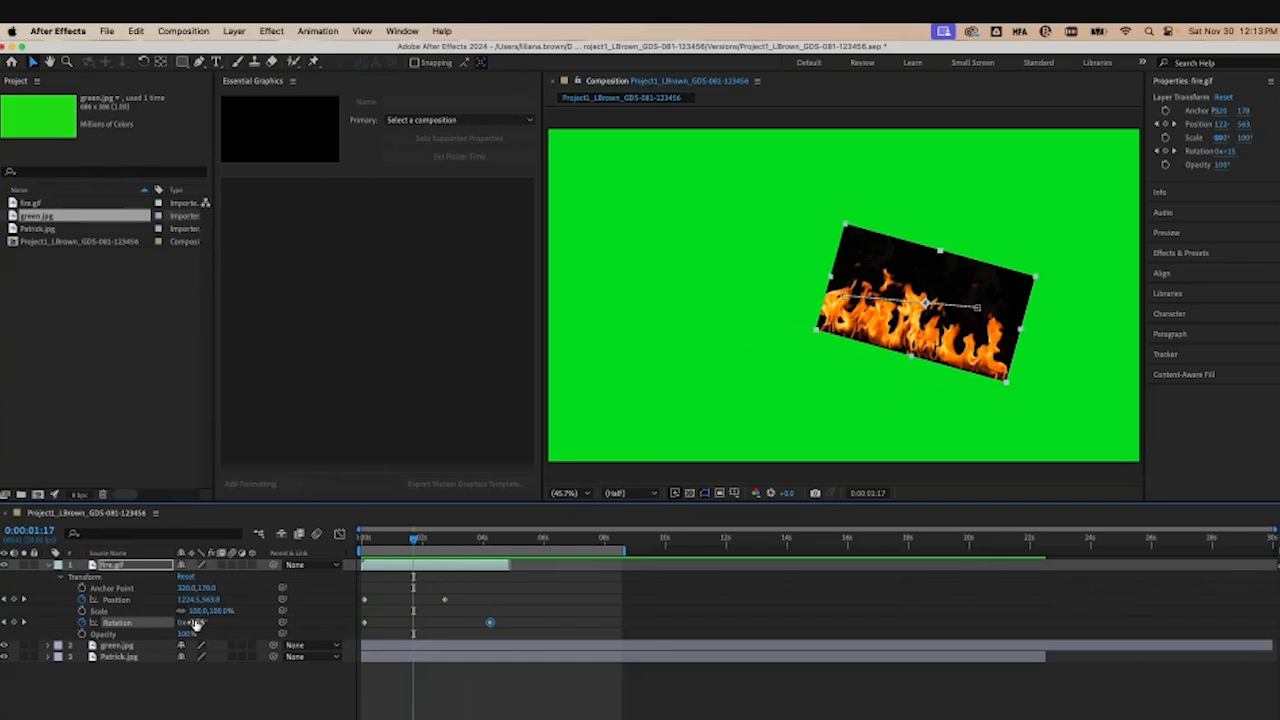
drag(195, 623, 313, 624)
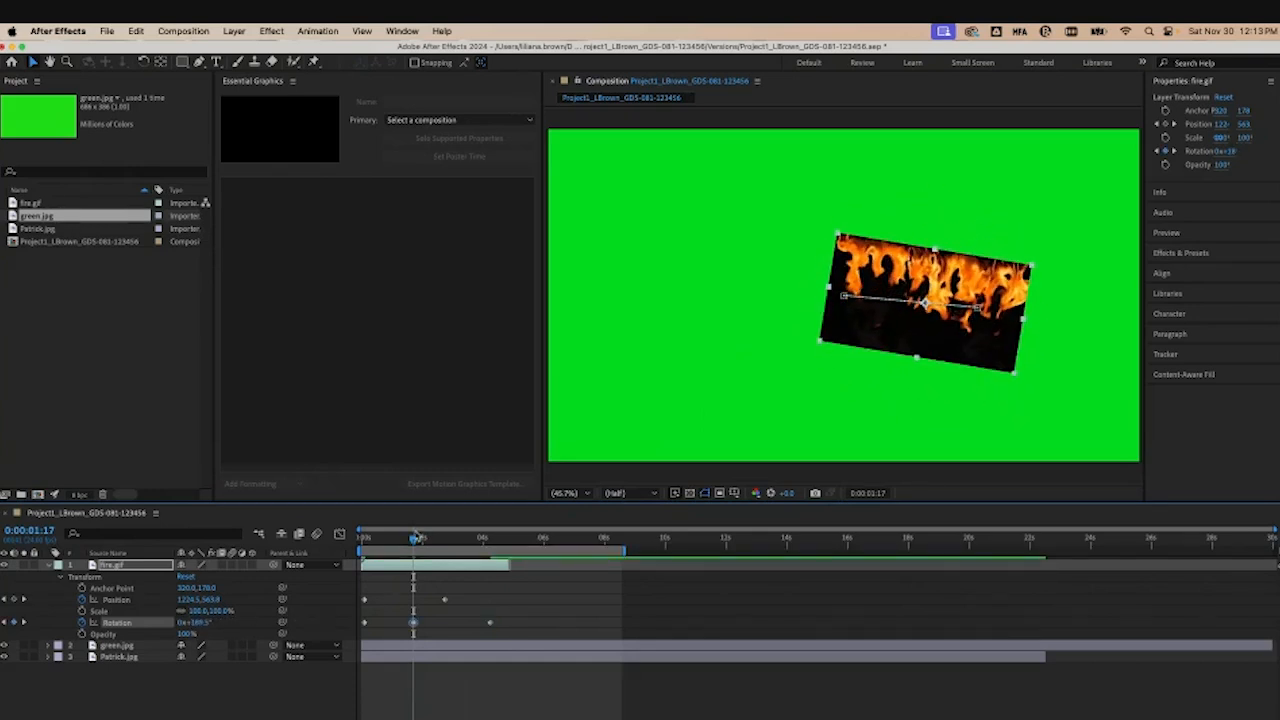
drag(415, 538, 352, 538)
key(space)
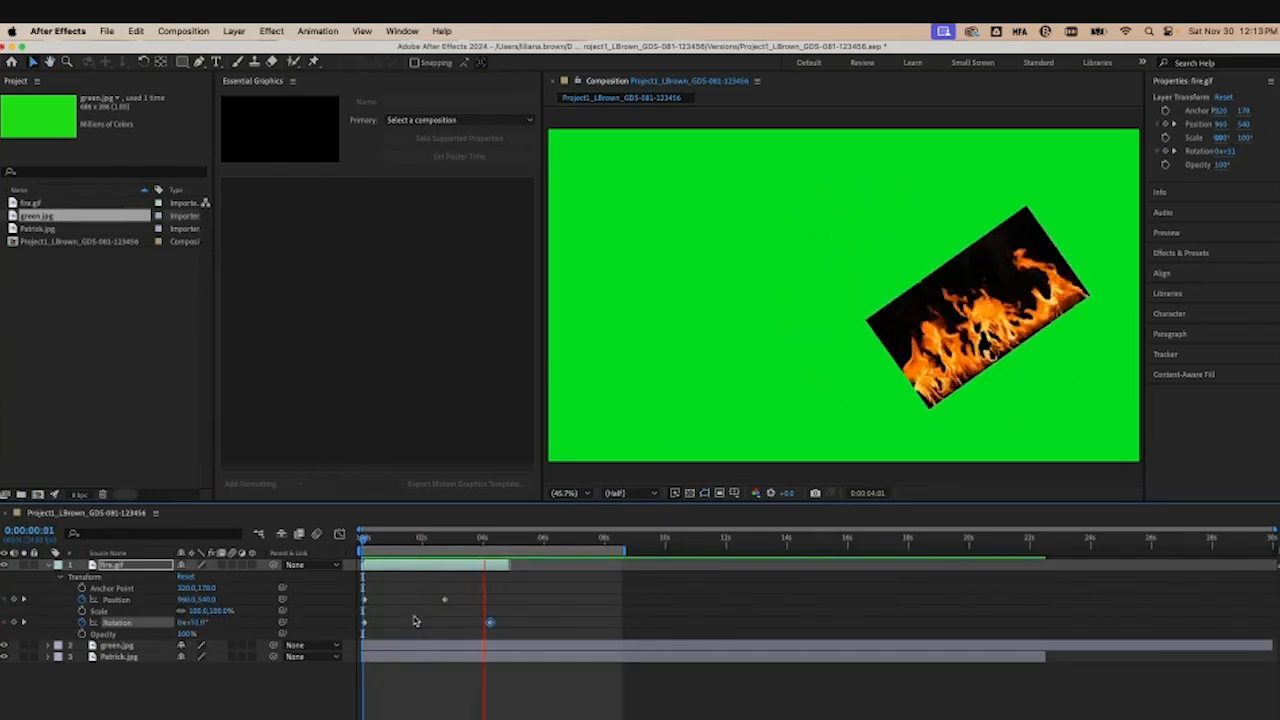
key(space)
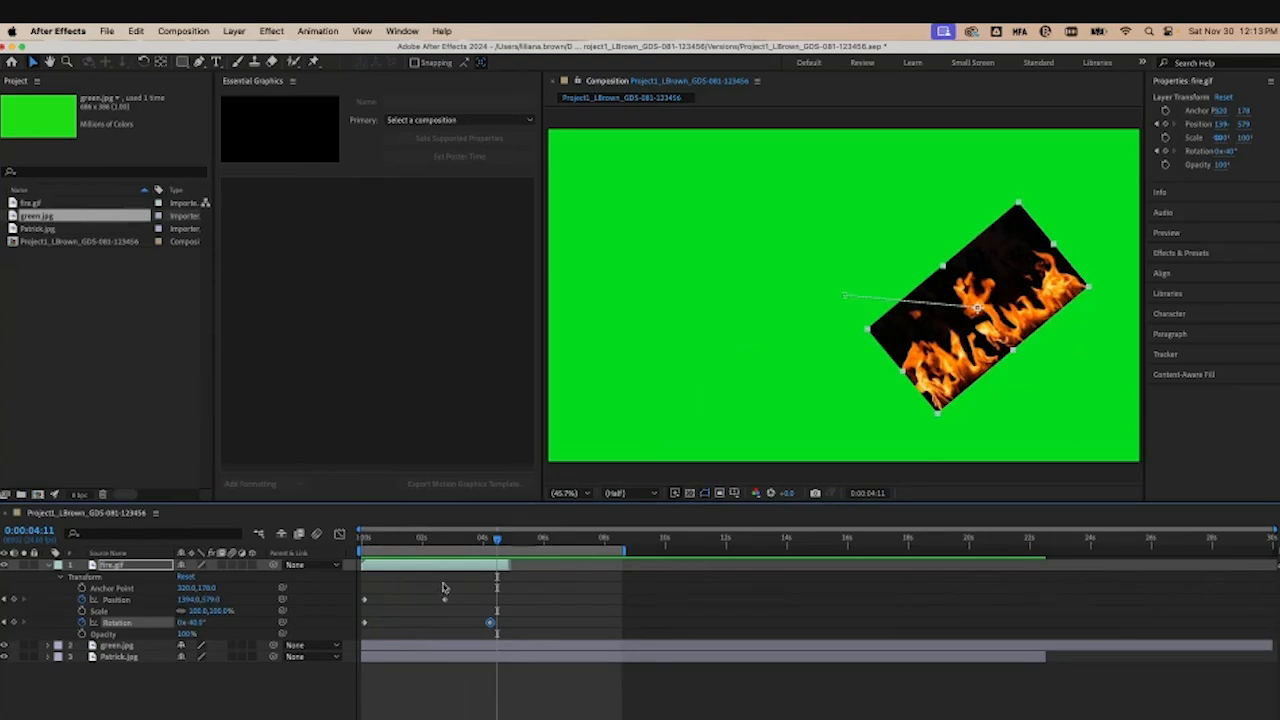
Step: Set fire.gif's Rotation to 189.5° at 0:00:01:17 and preview the animation
drag(498, 540, 413, 538)
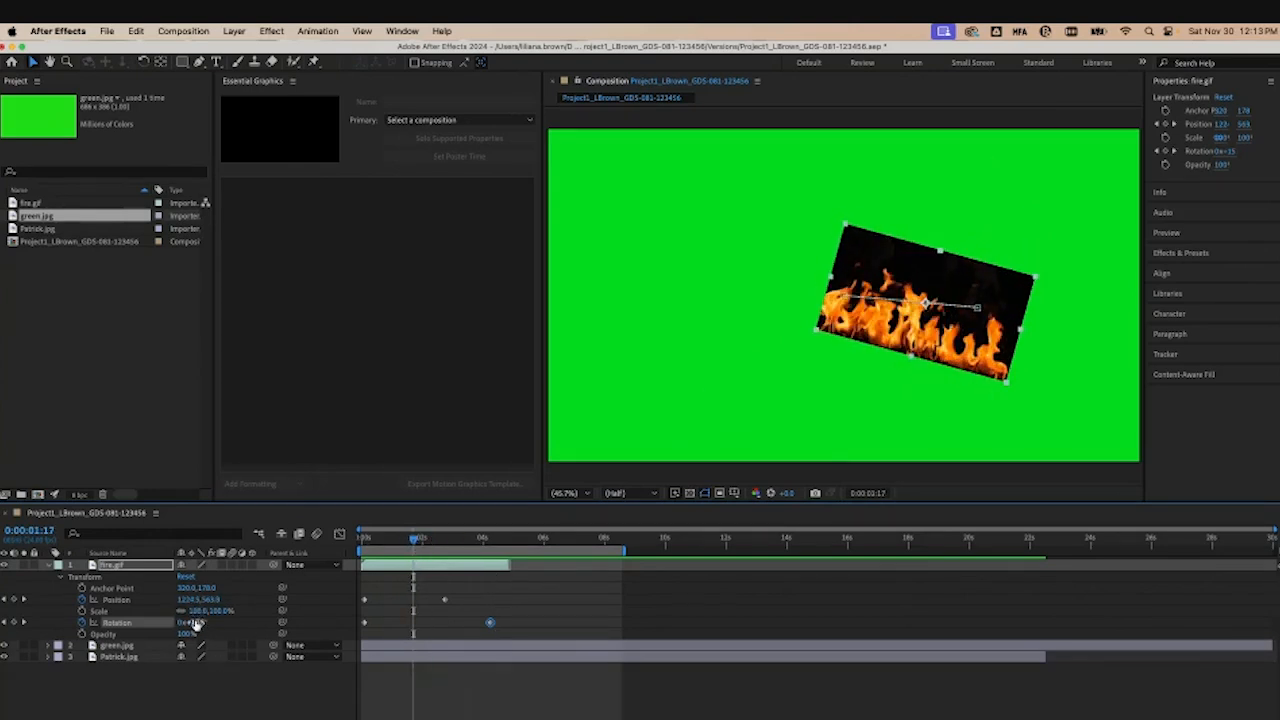
drag(195, 623, 330, 622)
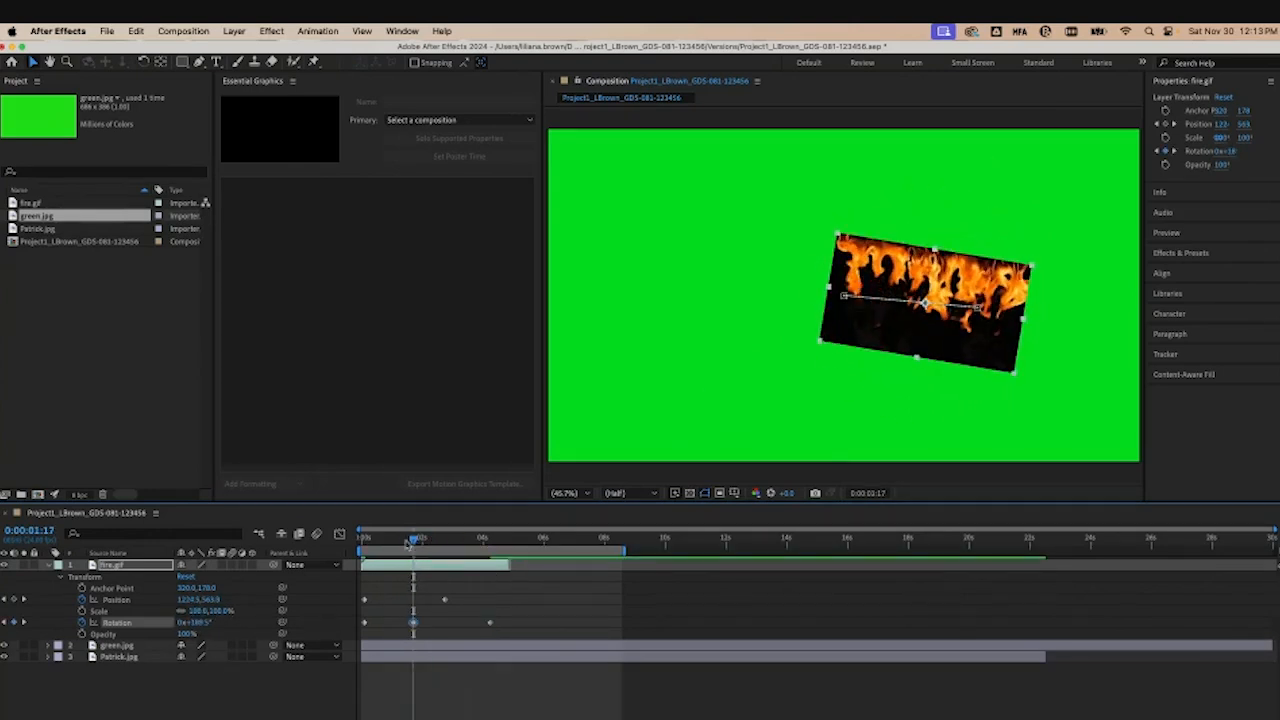
drag(413, 539, 361, 543)
key(space)
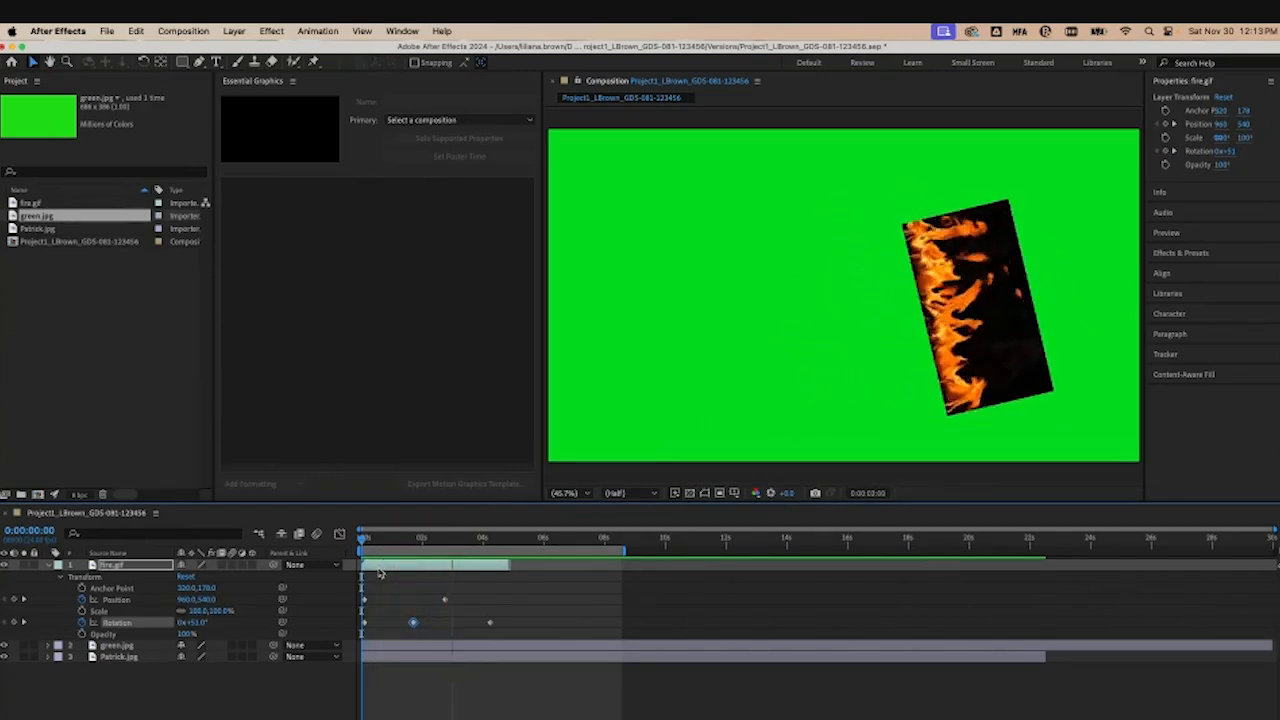
key(space)
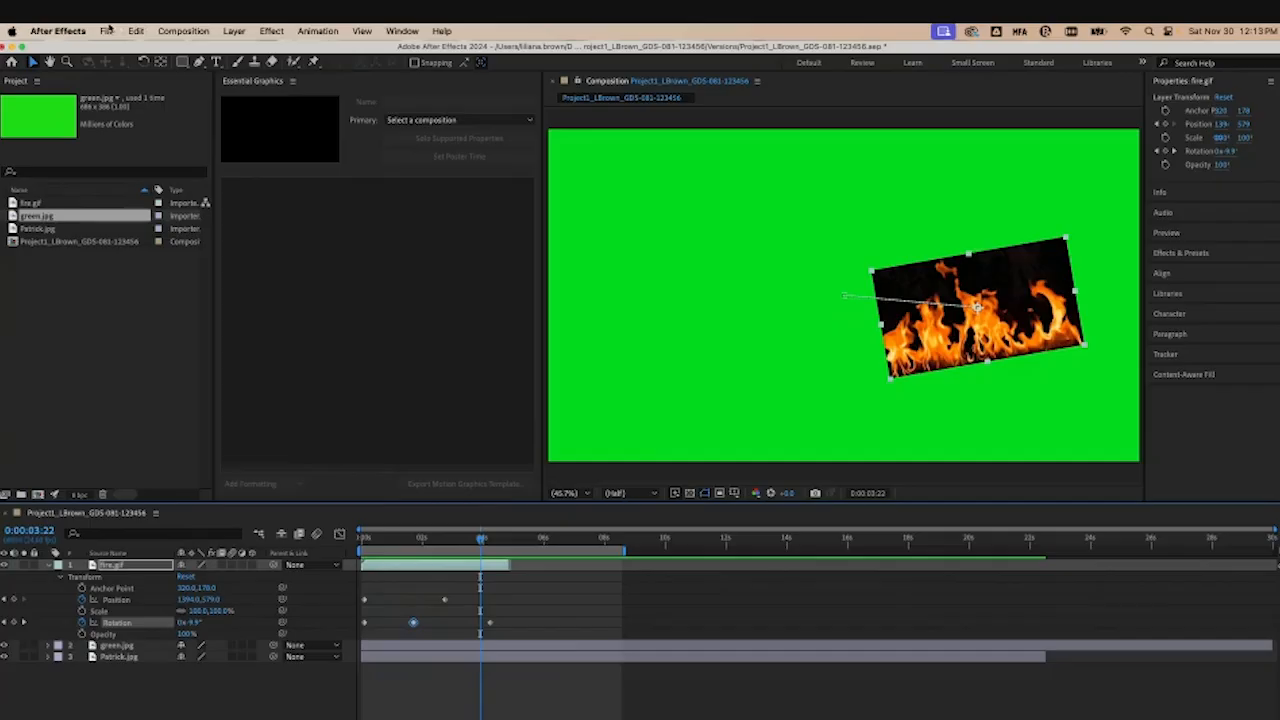
Step: Save the project as a new version with _Final appended to its file name
click(106, 31)
mouse_move(130, 177)
click(300, 177)
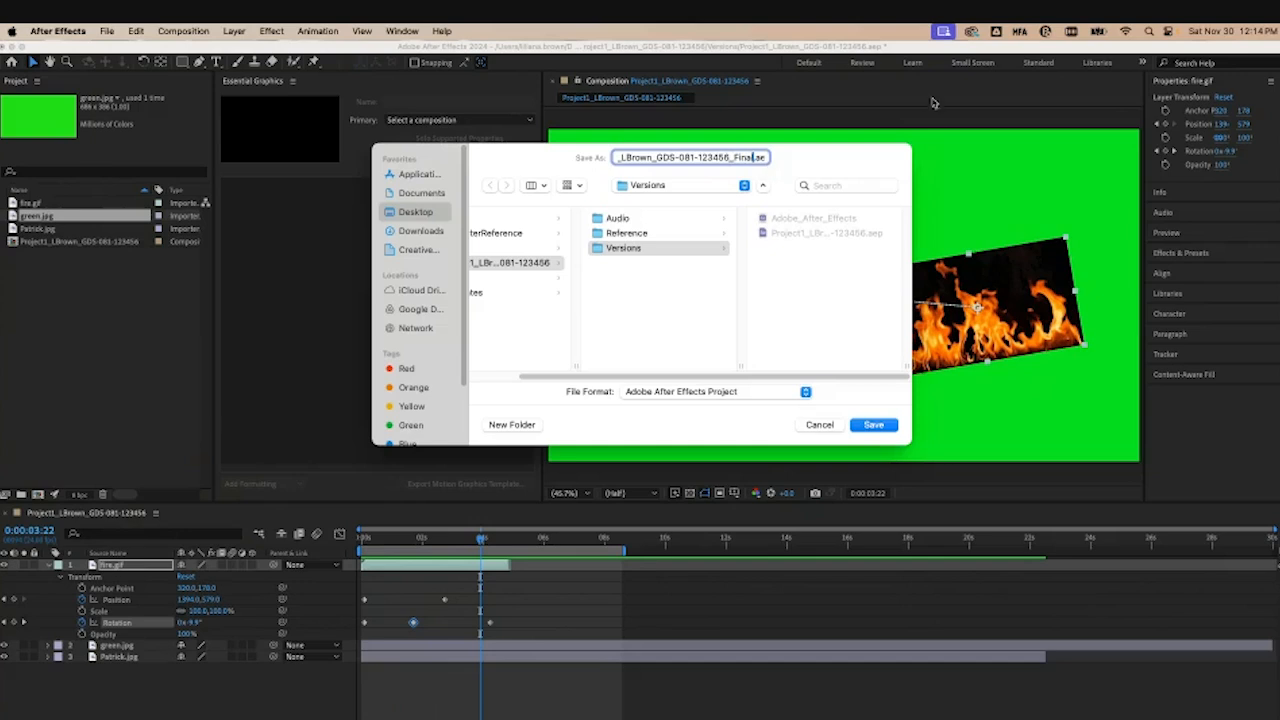
click(874, 425)
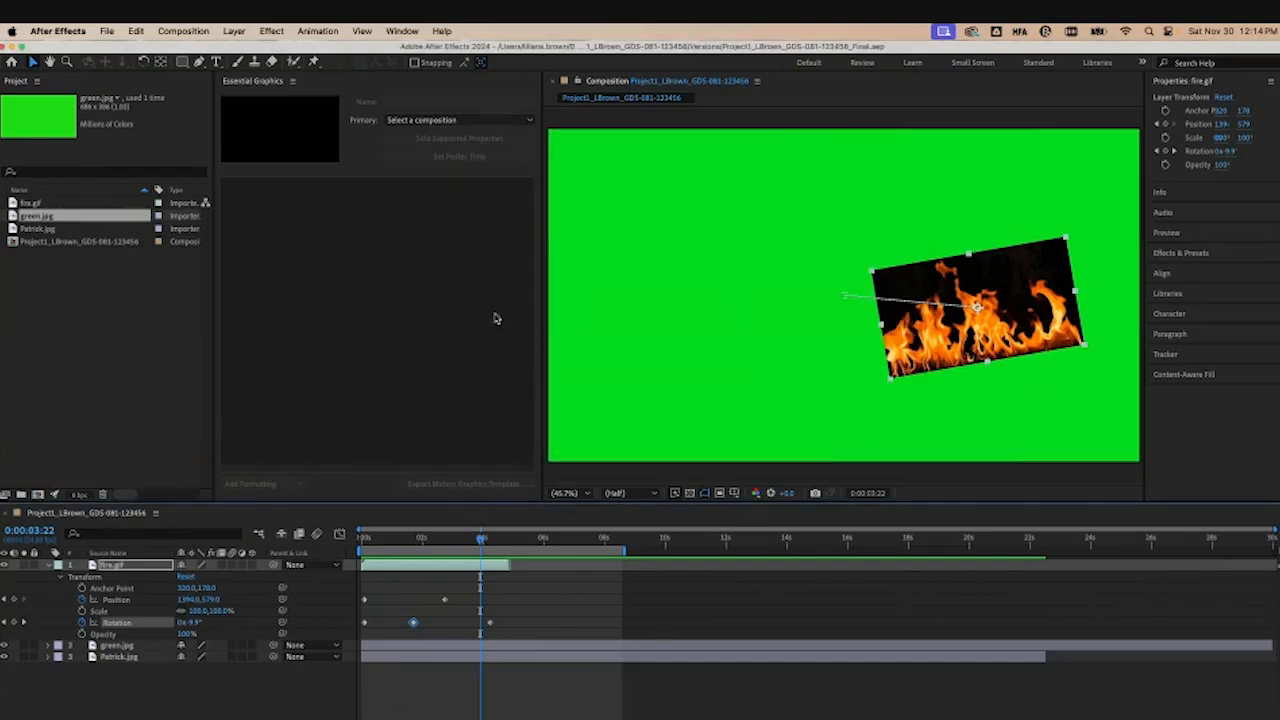
Step: Add the composition to the Render Queue
click(106, 30)
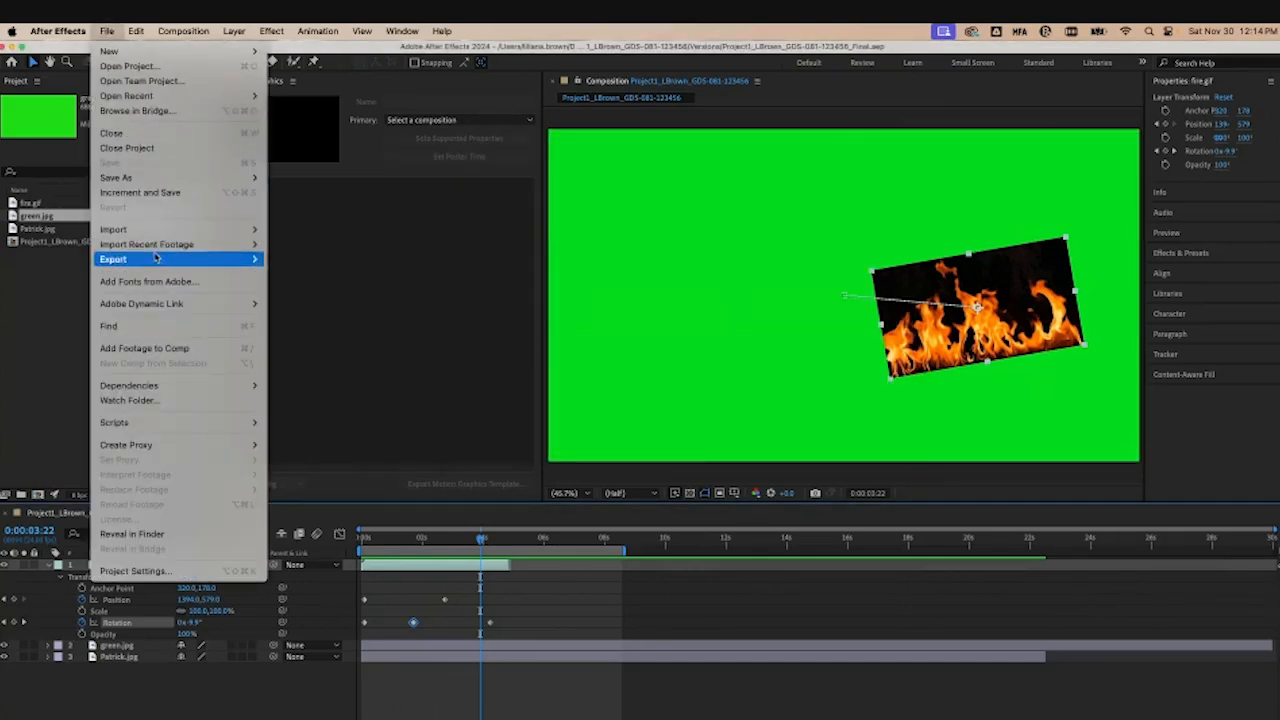
mouse_move(157, 259)
click(357, 274)
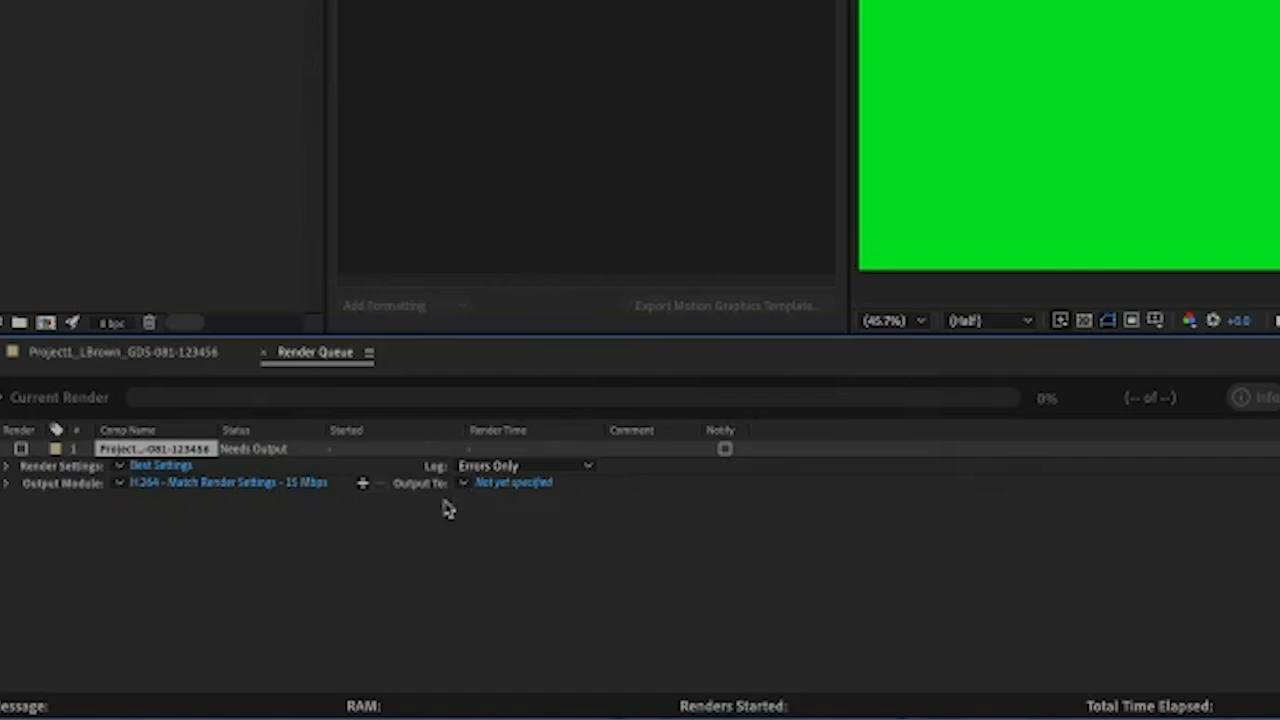
Step: Keep the H.264 - Match Render Settings - 15 Mbps output module and set the output to an MP4 file in Versions
click(227, 465)
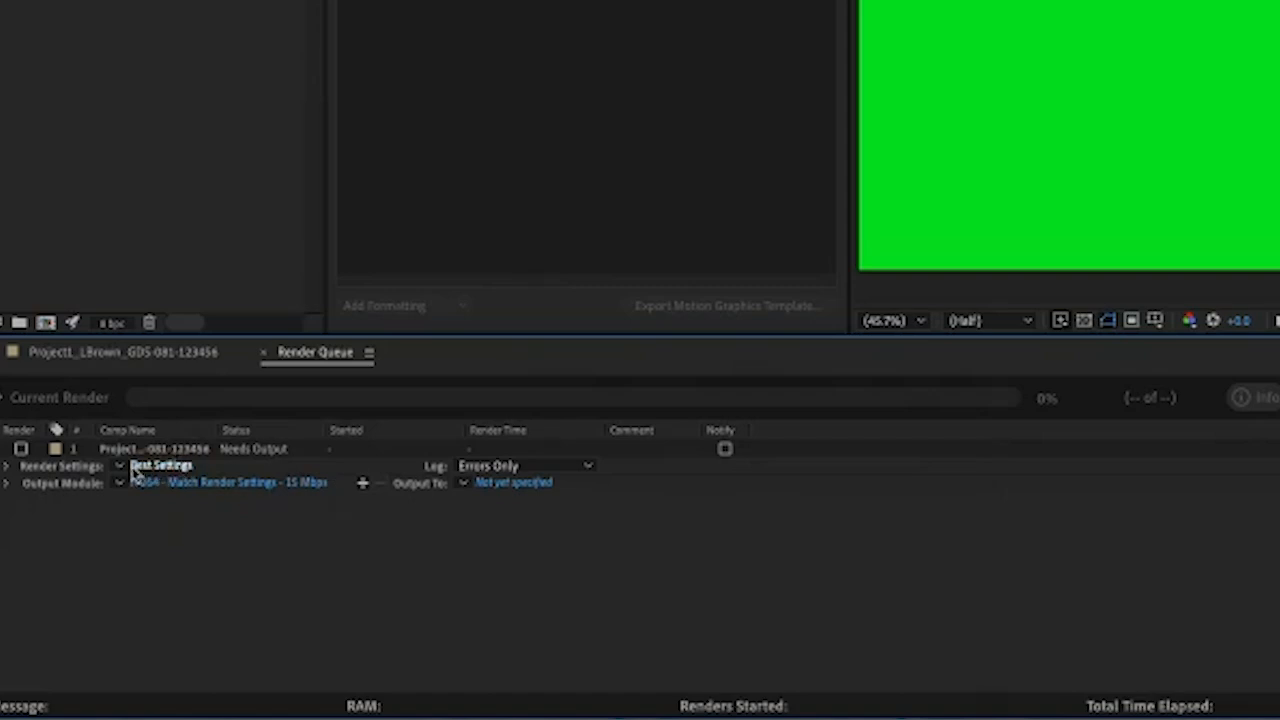
click(122, 467)
click(200, 490)
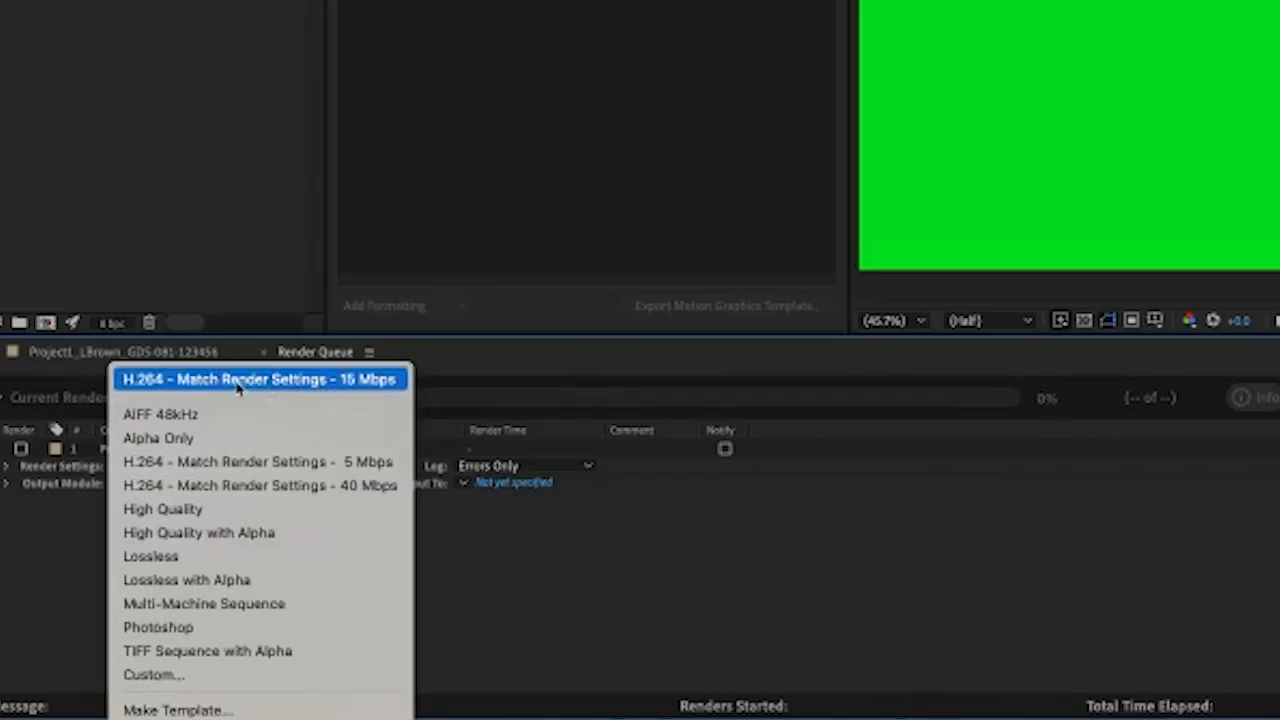
click(323, 380)
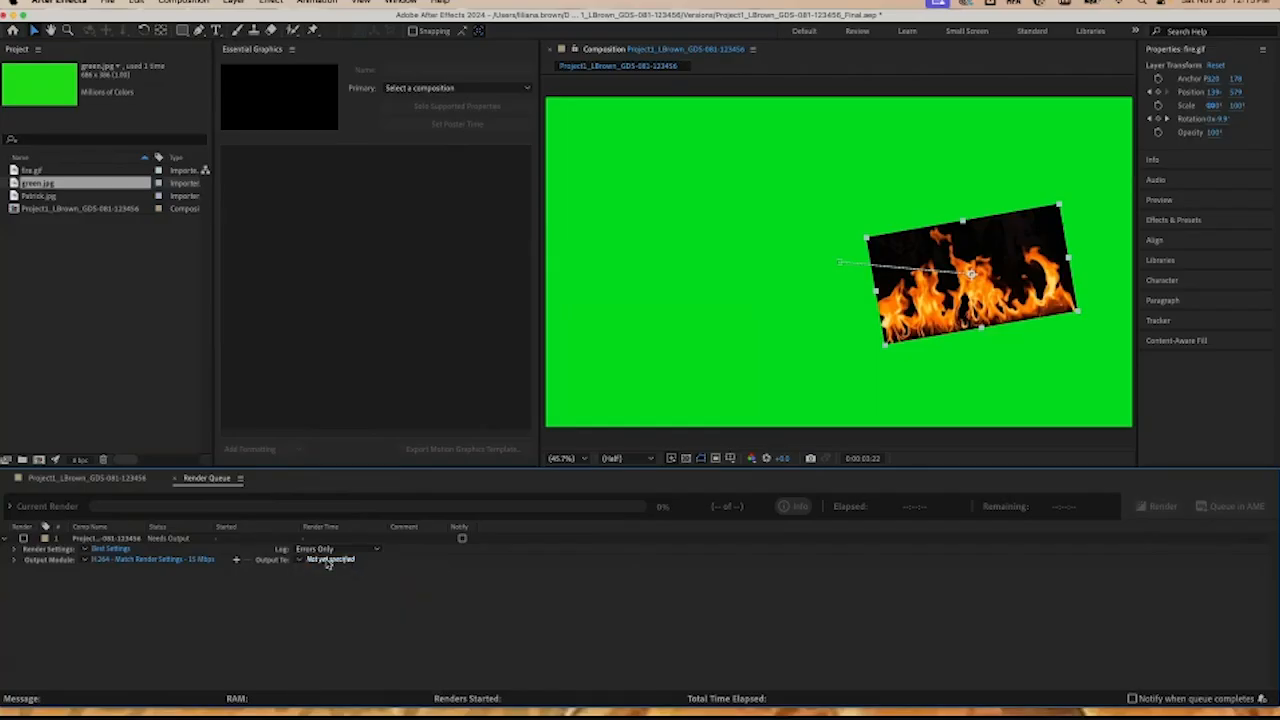
click(508, 482)
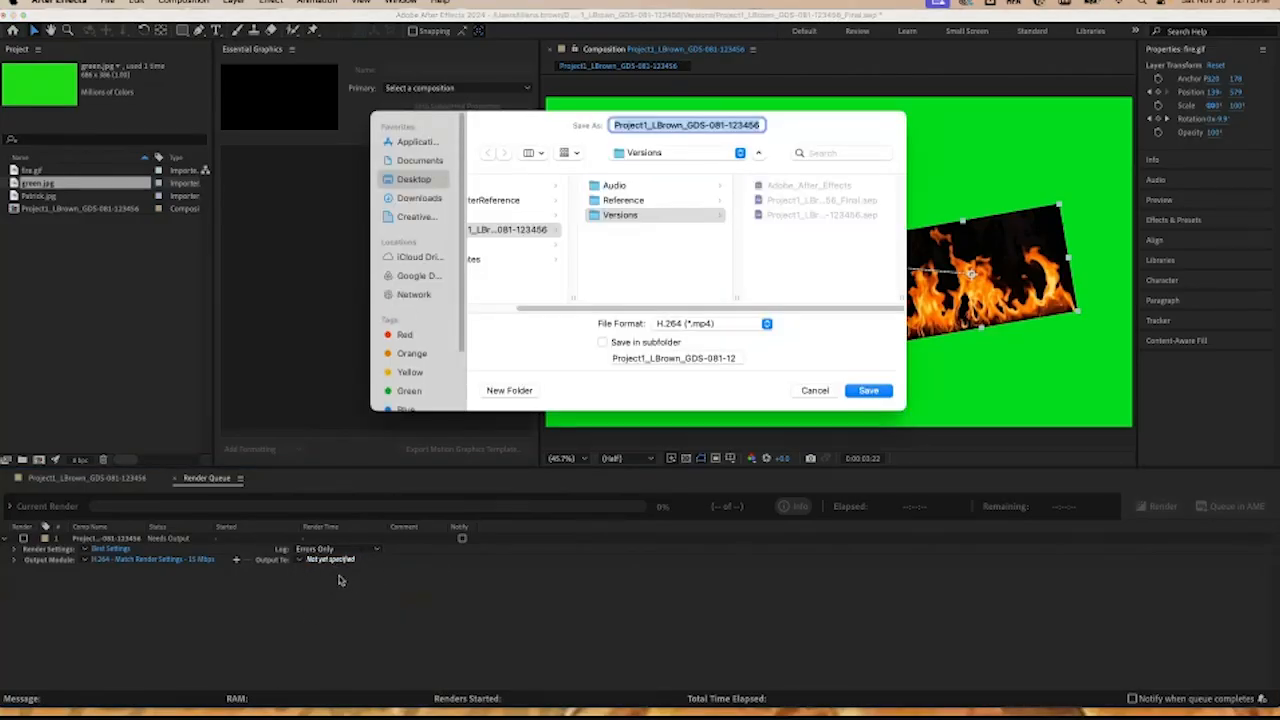
click(812, 390)
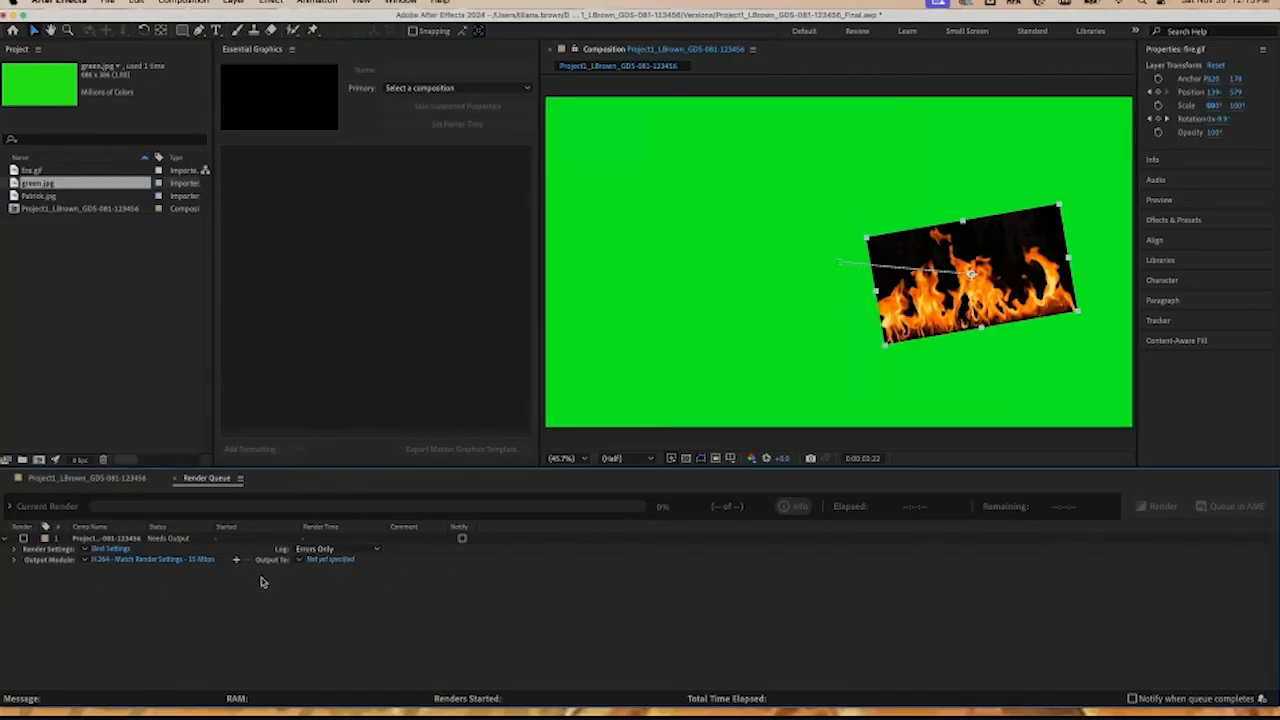
Step: Turn on notification when the queue completes and try to start the render
click(1133, 698)
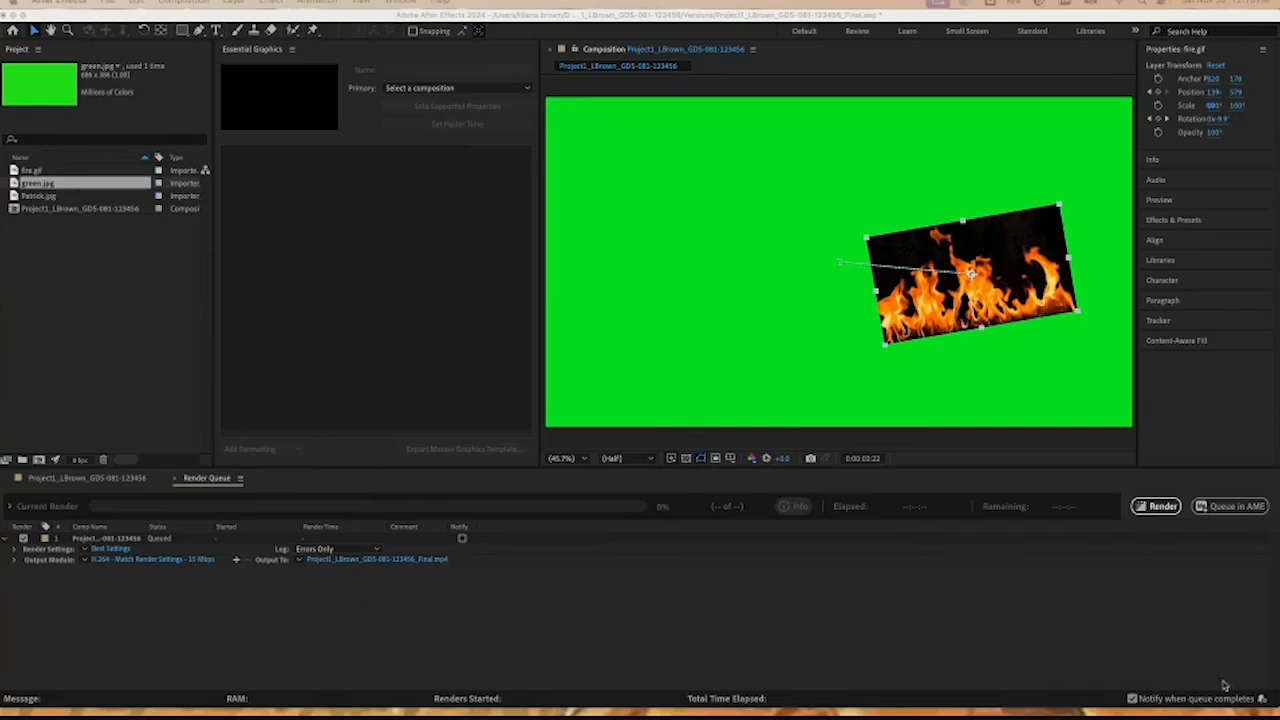
click(1152, 505)
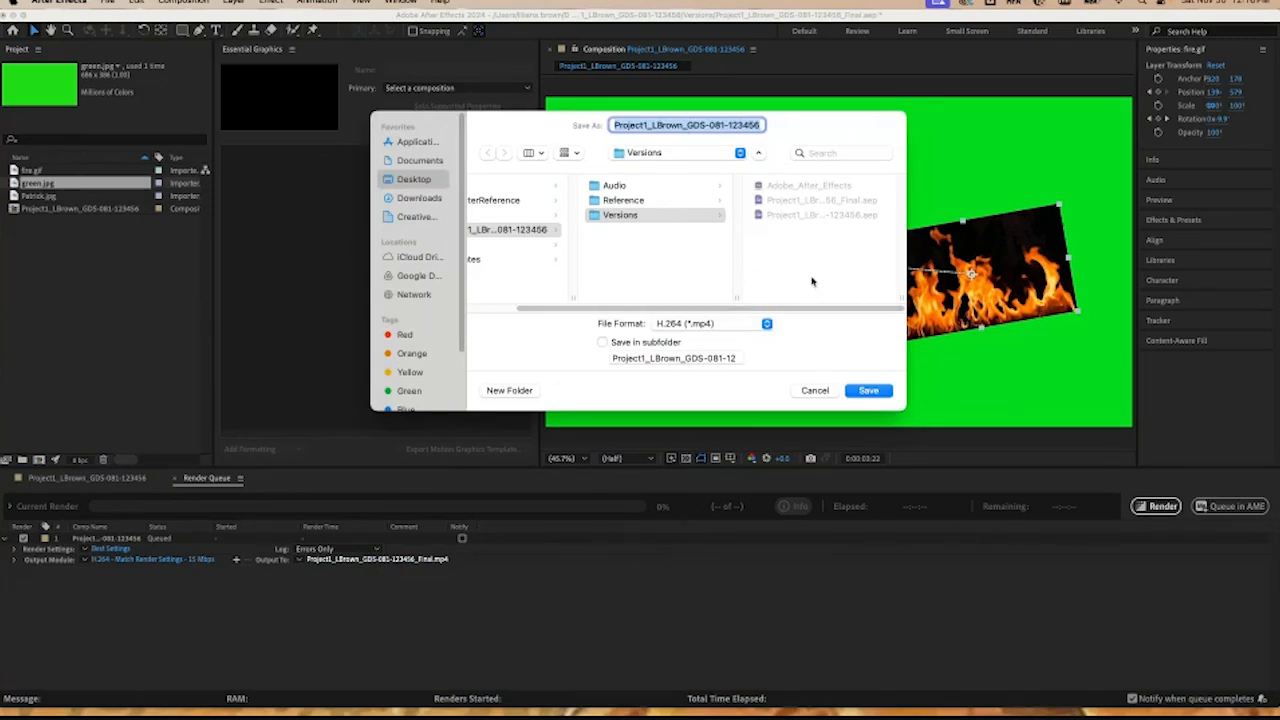
Step: Create a new folder named Export inside Versions and save the MP4 output file into it
click(510, 391)
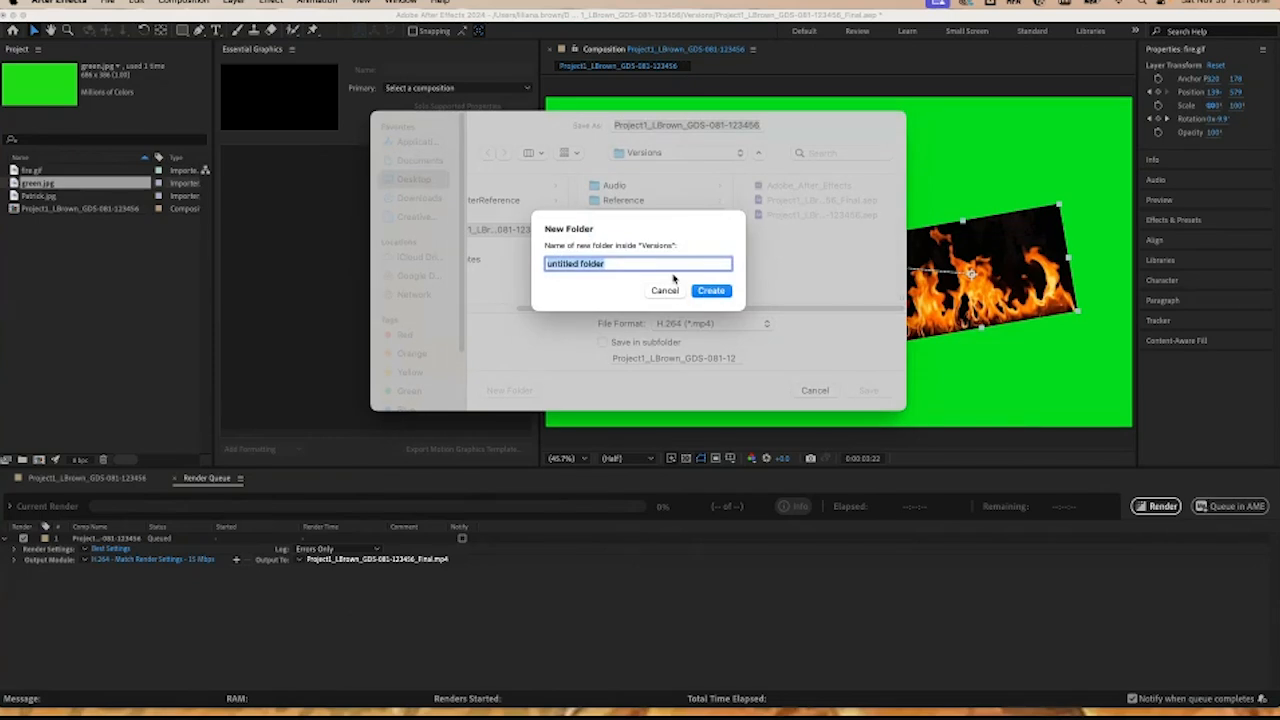
text(Export)
click(709, 290)
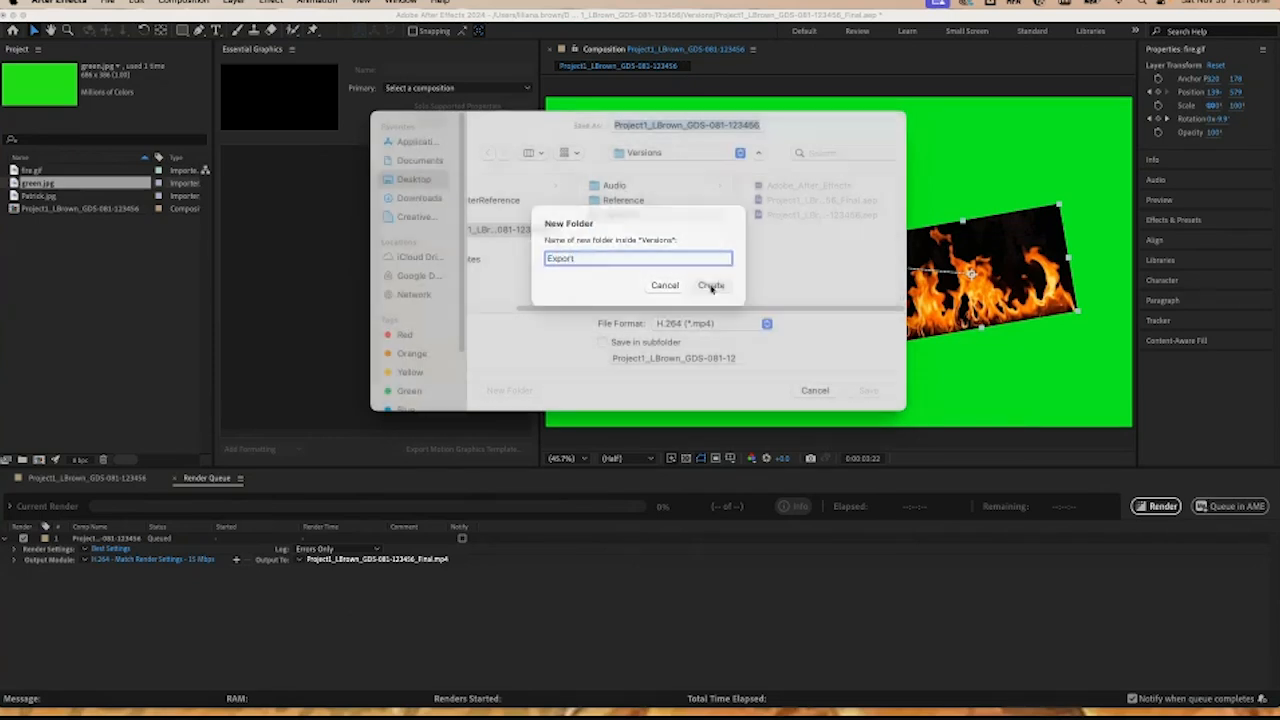
click(643, 201)
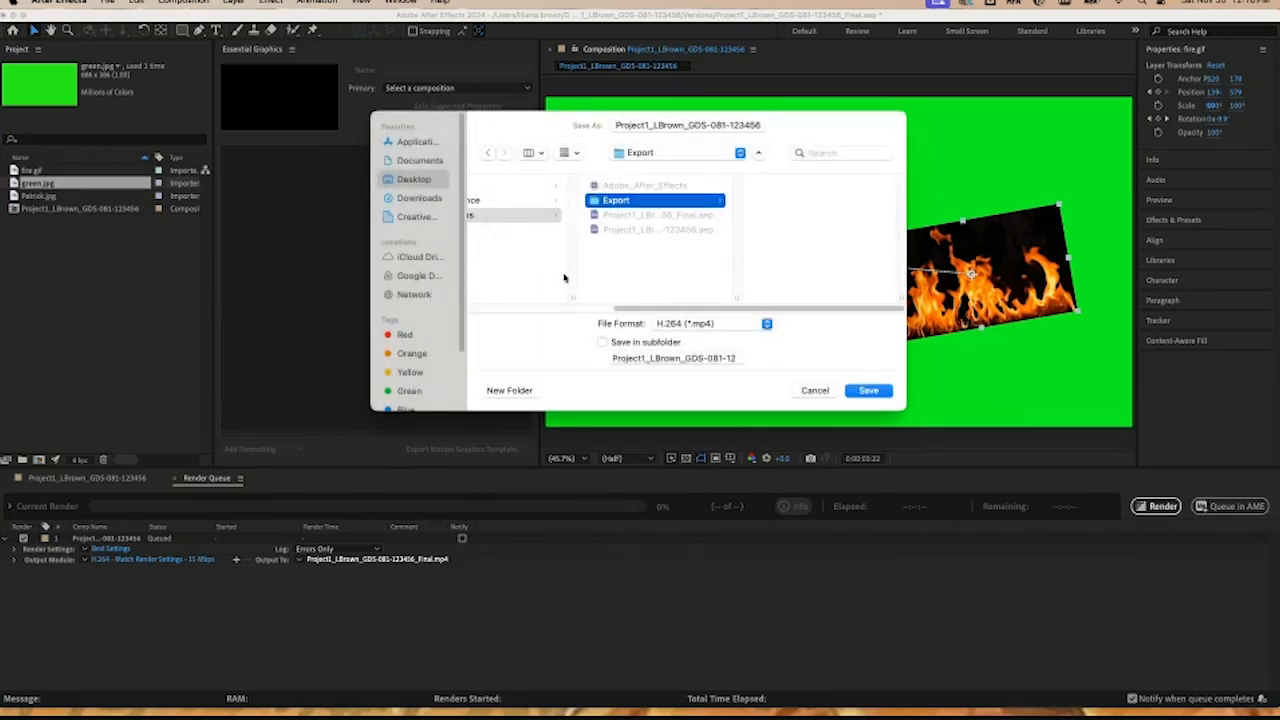
click(867, 391)
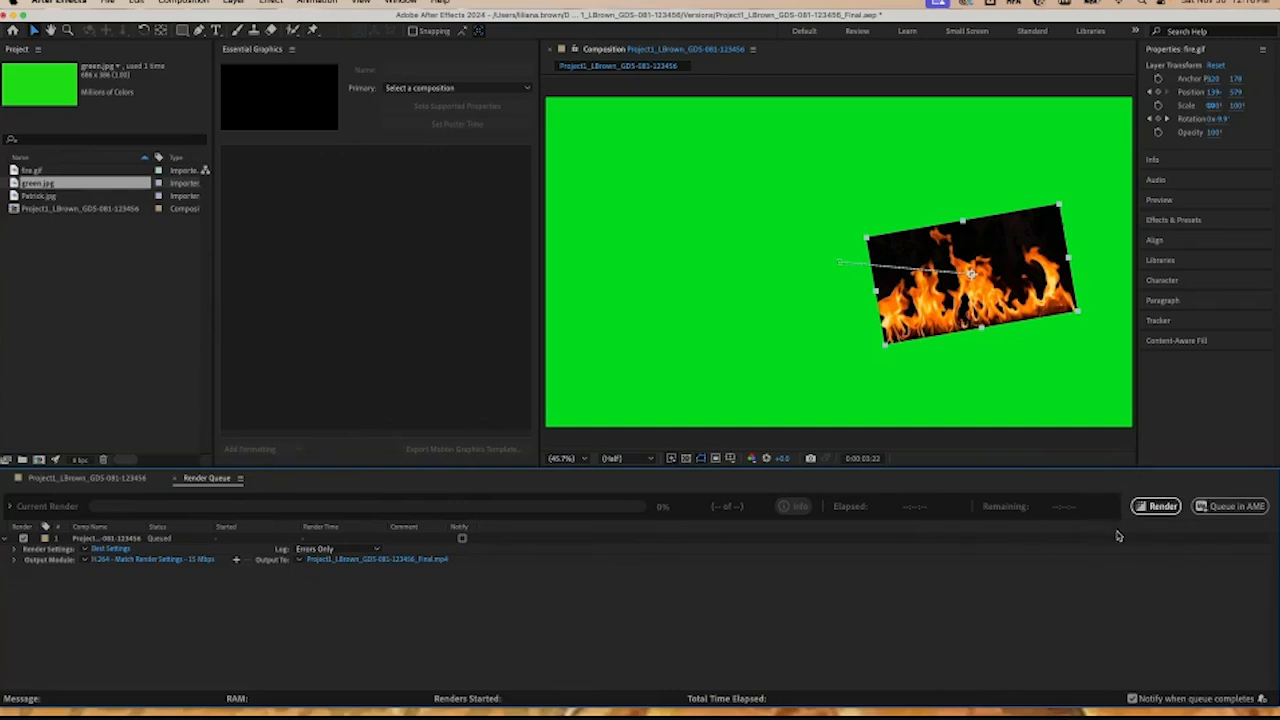
Step: Start rendering the queued composition
click(1155, 507)
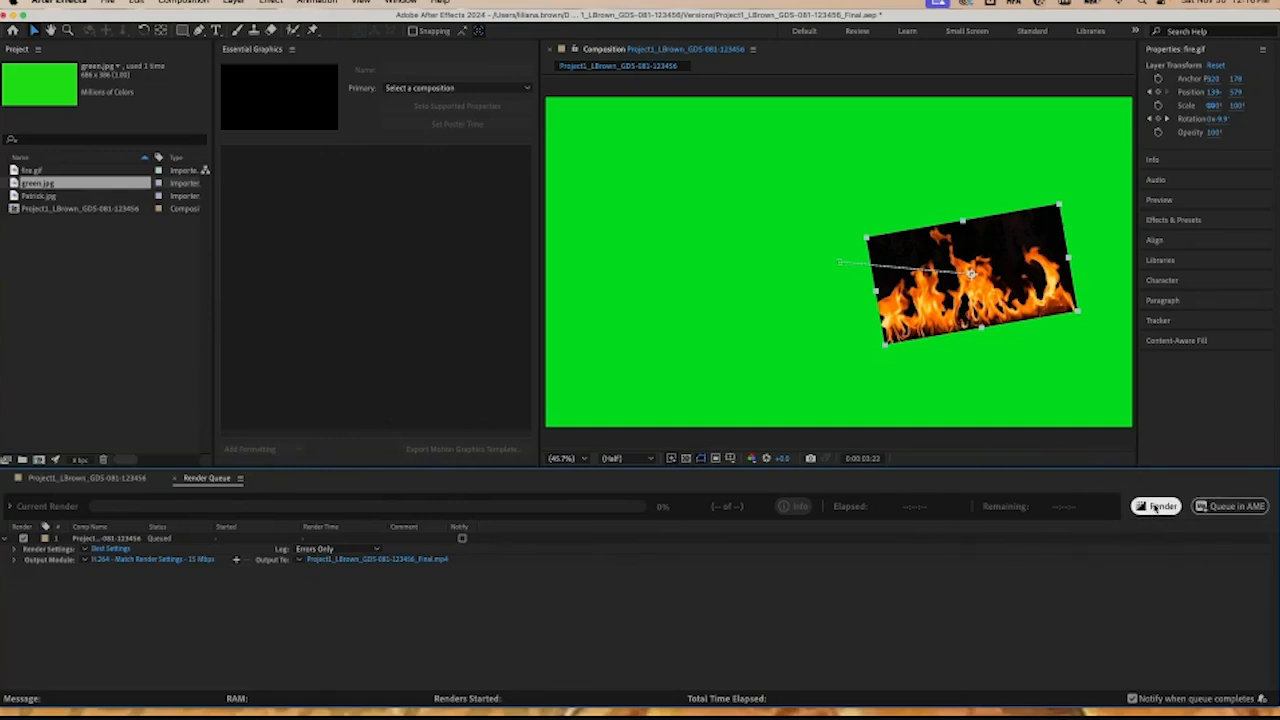